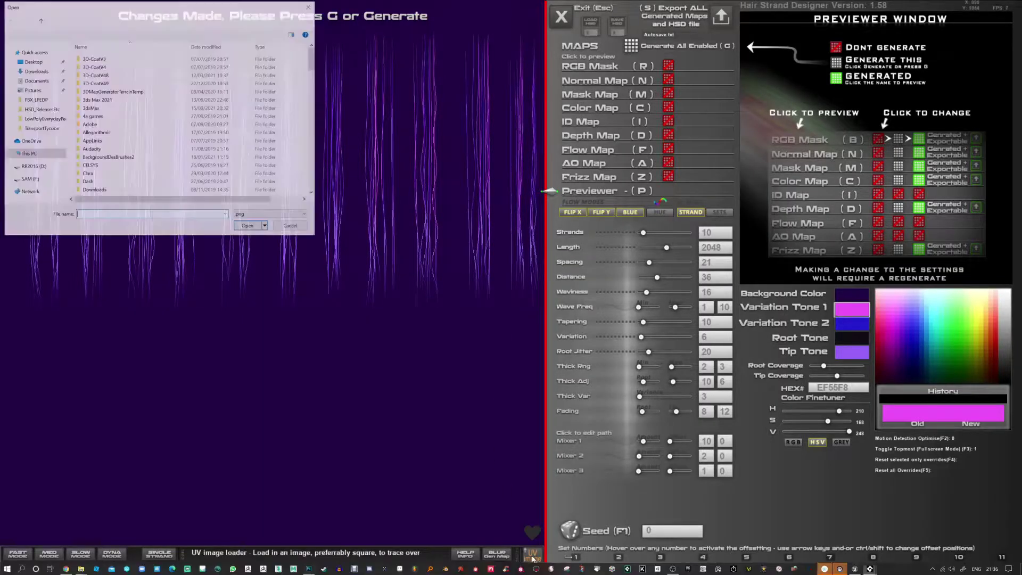
- Load Hair_From_UE4_StylisedShader.png from the HSD_ReleasesEtc folder as the UV tracing image and dim its overlay
{"action": "left_click", "coordinate": [40, 109]}
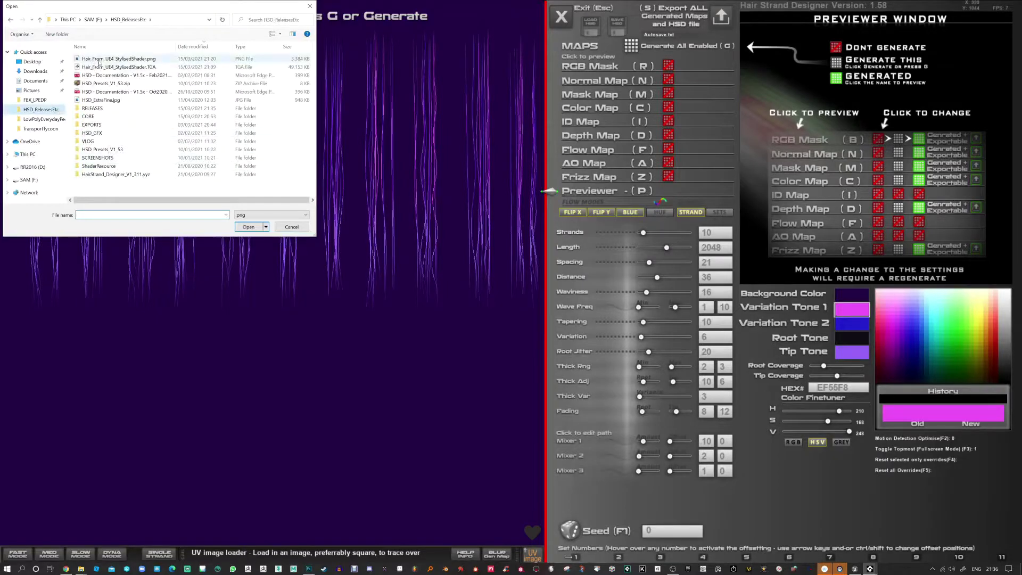
{"action": "double_click", "coordinate": [110, 59]}
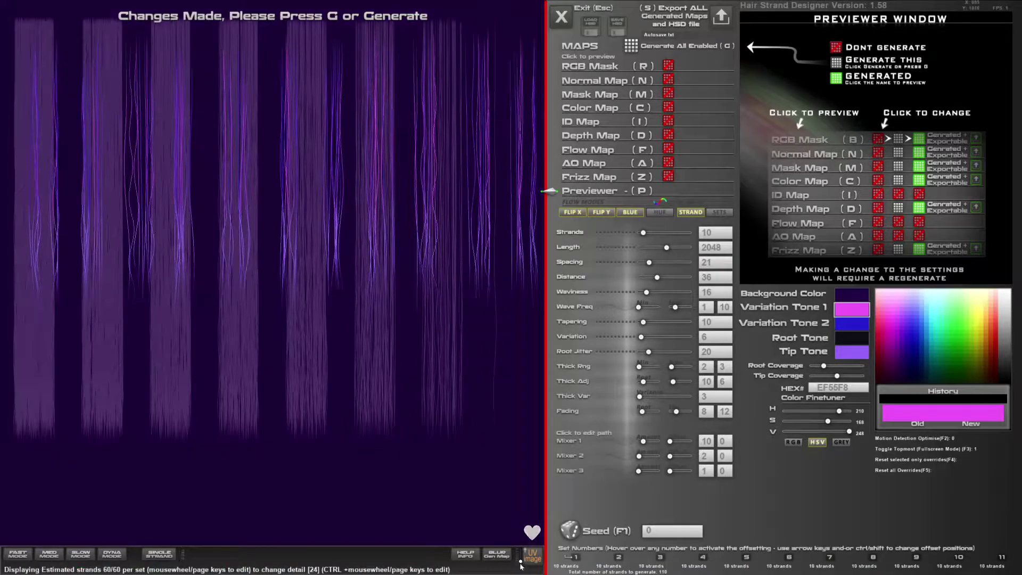
{"action": "scroll", "coordinate": [520, 565], "scroll_direction": "up", "scroll_amount": 5}
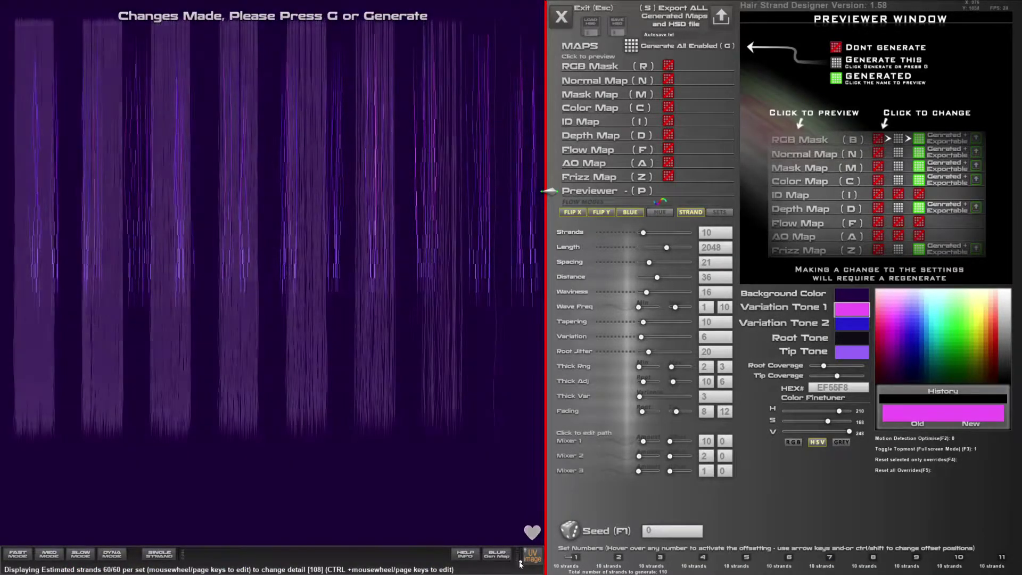
{"action": "scroll", "coordinate": [520, 565], "scroll_direction": "down", "scroll_amount": 5}
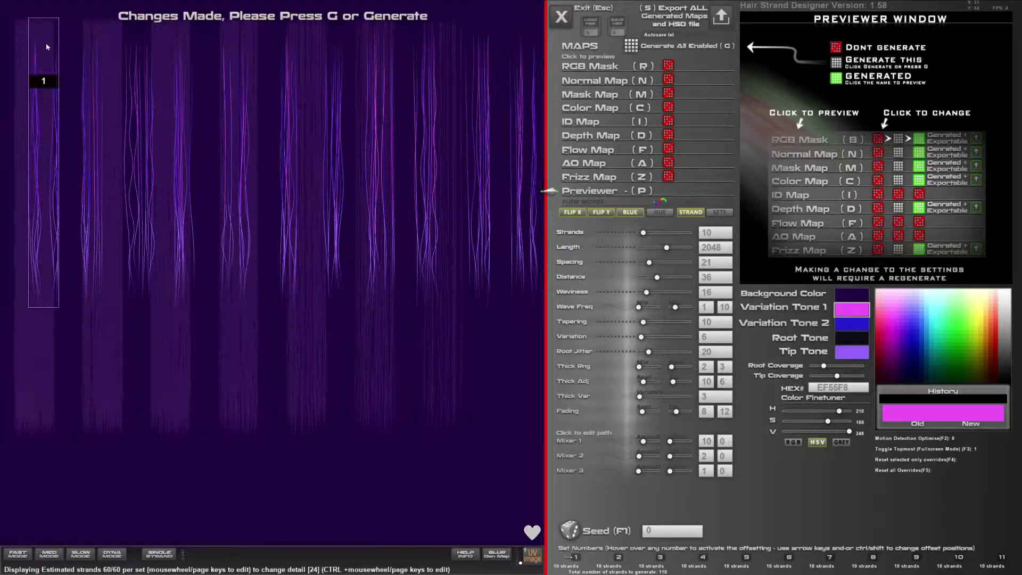
- Align strand set 1 with the first reference column and give it 44 strands and a length of 2888
{"action": "left_click_drag", "start_coordinate": [47, 47], "coordinate": [35, 46]}
{"action": "scroll", "coordinate": [345, 235], "scroll_direction": "up", "scroll_amount": 2}
{"action": "left_click_drag", "start_coordinate": [643, 233], "coordinate": [678, 247]}
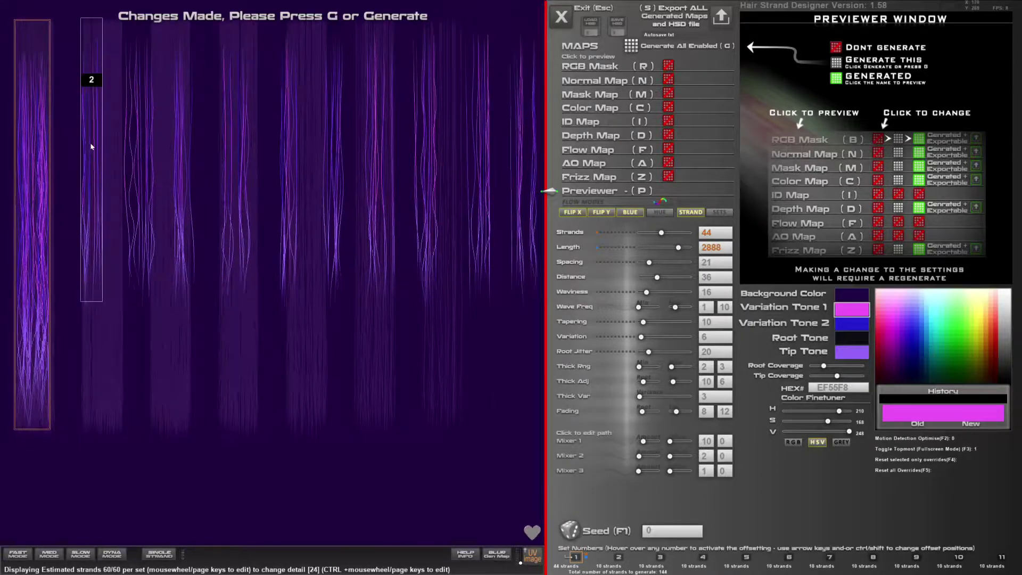
- Align strand set 2 with the second reference column, using 39 strands, length 2850, spacing 28, distance 48 and variation 11
{"action": "left_click", "coordinate": [91, 111]}
{"action": "left_click_drag", "start_coordinate": [91, 110], "coordinate": [103, 113]}
{"action": "scroll", "coordinate": [104, 116], "scroll_direction": "down", "scroll_amount": 7}
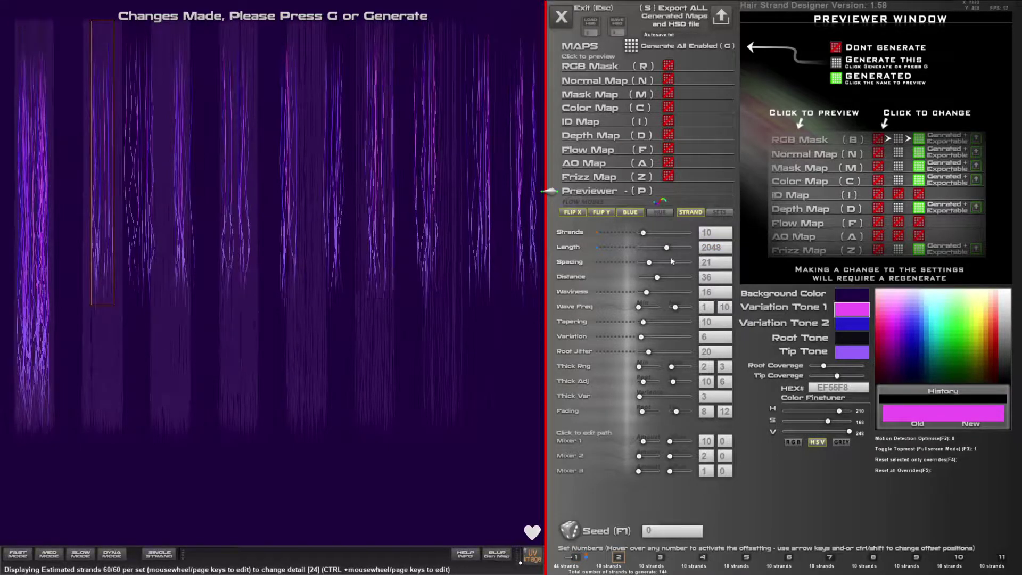
{"action": "left_click_drag", "start_coordinate": [643, 233], "coordinate": [677, 248]}
{"action": "left_click_drag", "start_coordinate": [641, 336], "coordinate": [645, 336]}
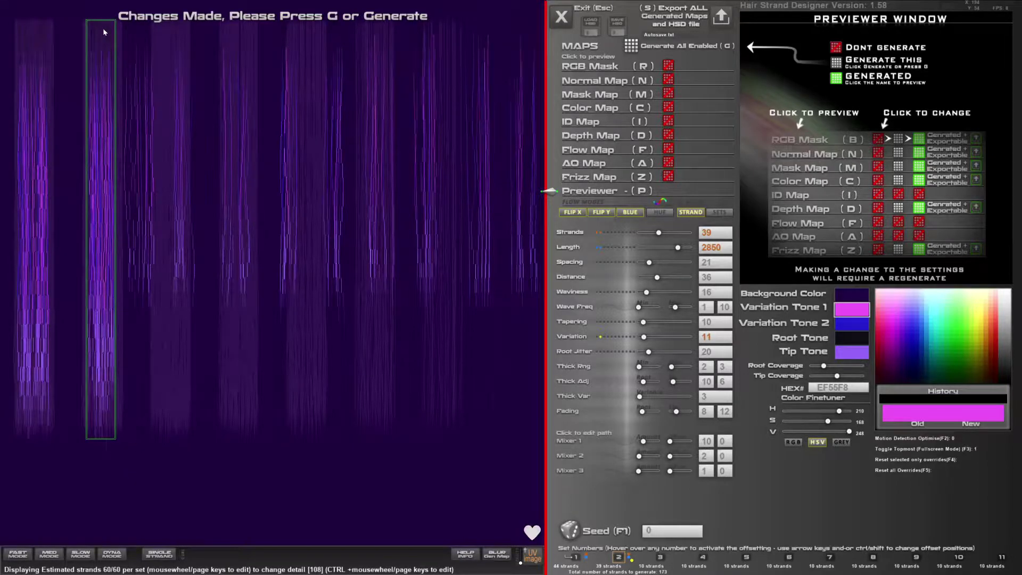
{"action": "left_click_drag", "start_coordinate": [654, 263], "coordinate": [663, 277]}
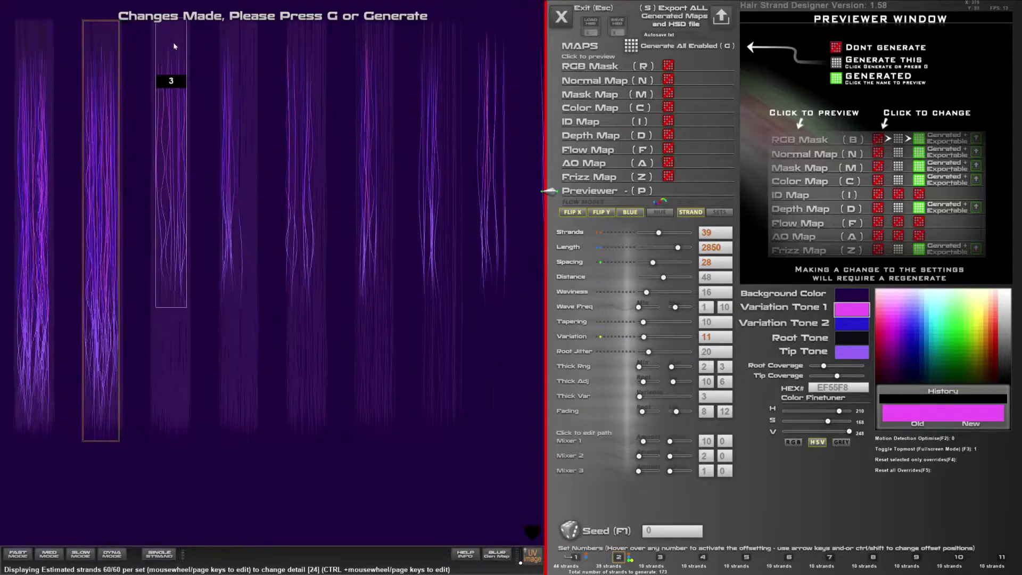
- Give strand set 3 a count of 34 strands, a length of 2774 and a root jitter of 63
{"action": "left_click", "coordinate": [169, 154]}
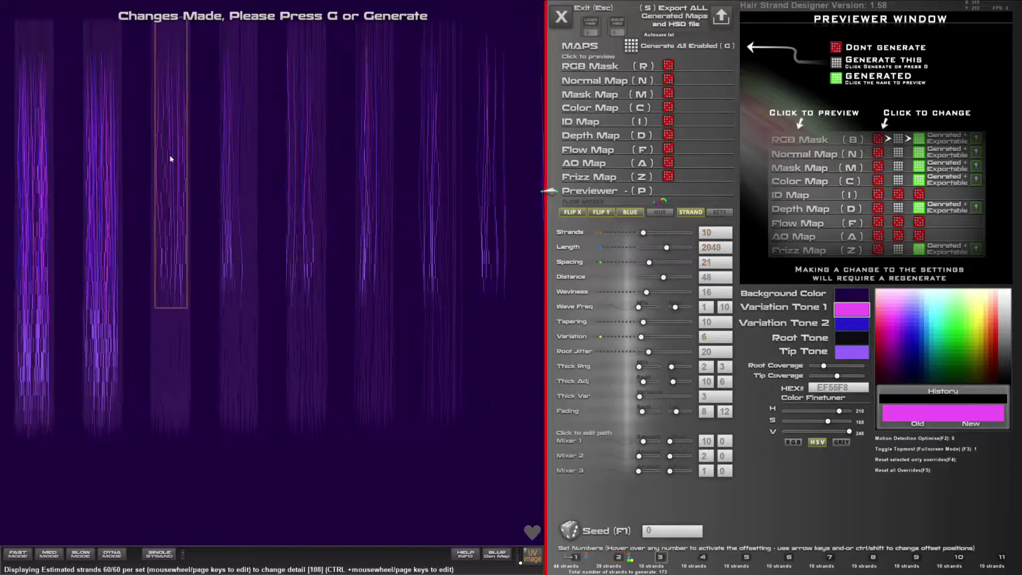
{"action": "mouse_move", "coordinate": [666, 248]}
{"action": "left_mouse_down"}
{"action": "mouse_move", "coordinate": [676, 247]}
{"action": "mouse_move", "coordinate": [656, 233]}
{"action": "left_mouse_up"}
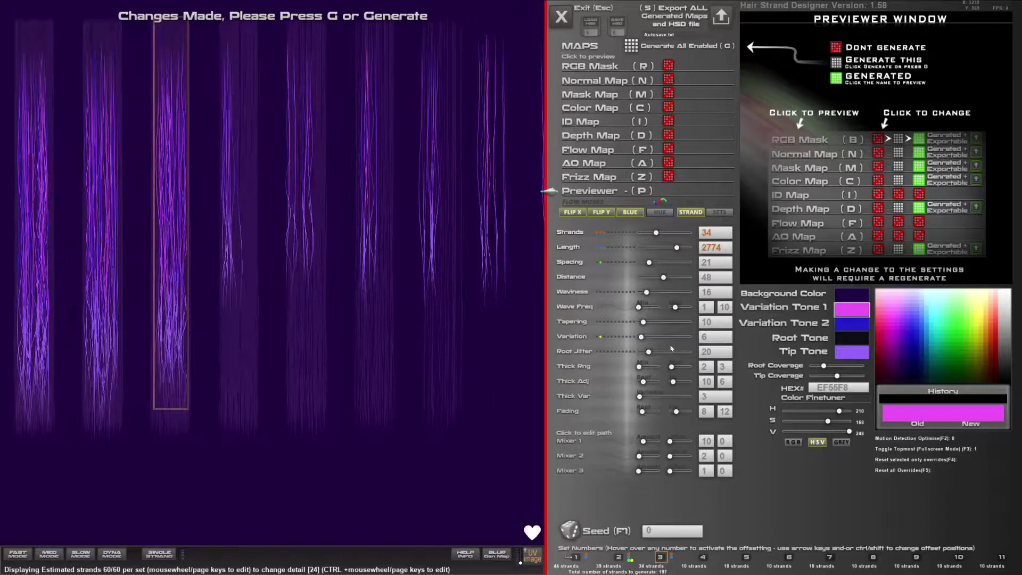
{"action": "left_click_drag", "start_coordinate": [654, 352], "coordinate": [666, 353]}
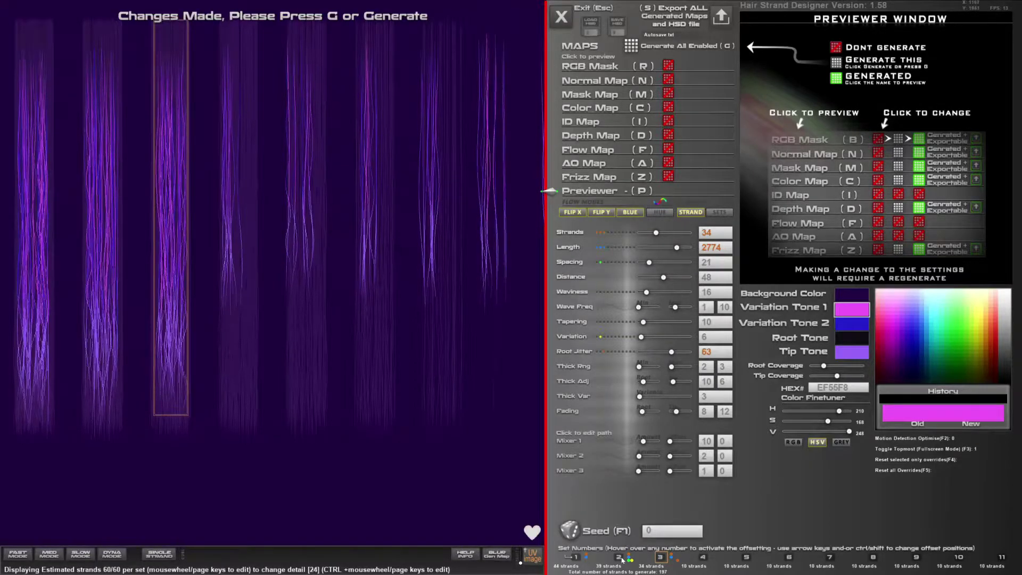
- Set the root jitter to 41 for strand set 2 and to 34 for strand set 1
{"action": "left_click", "coordinate": [99, 114]}
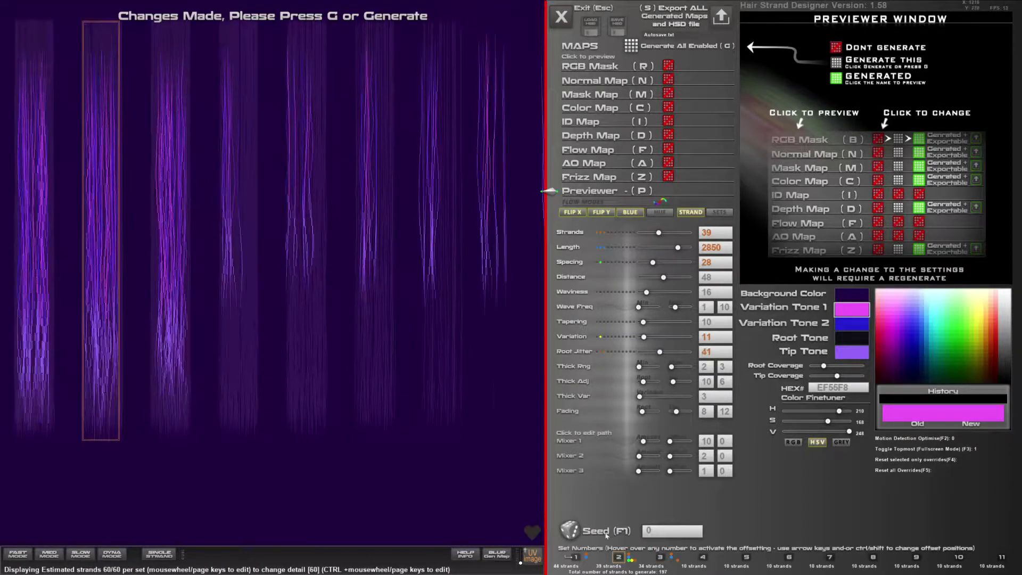
{"action": "left_click", "coordinate": [576, 559]}
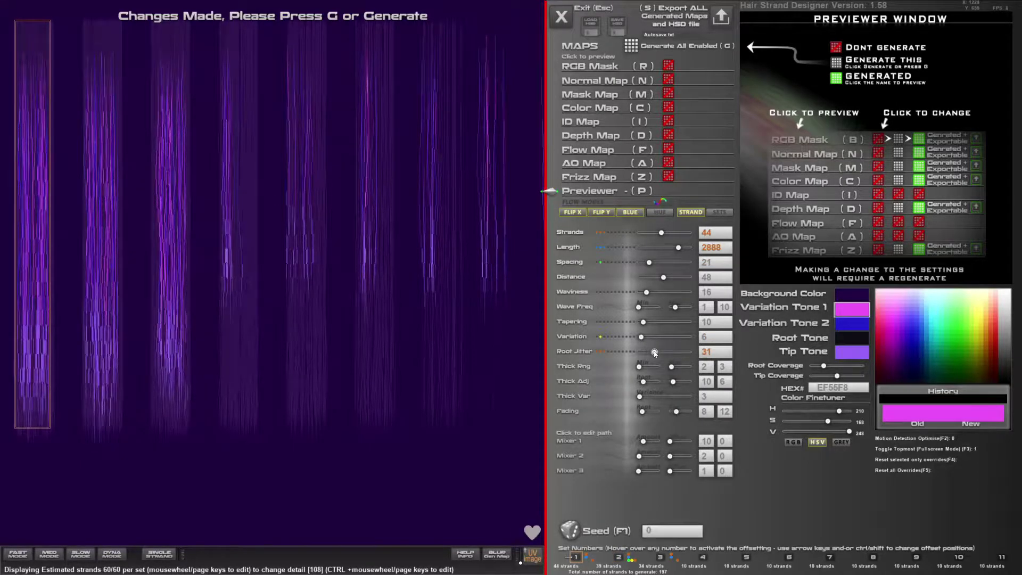
{"action": "left_click_drag", "start_coordinate": [649, 352], "coordinate": [655, 352]}
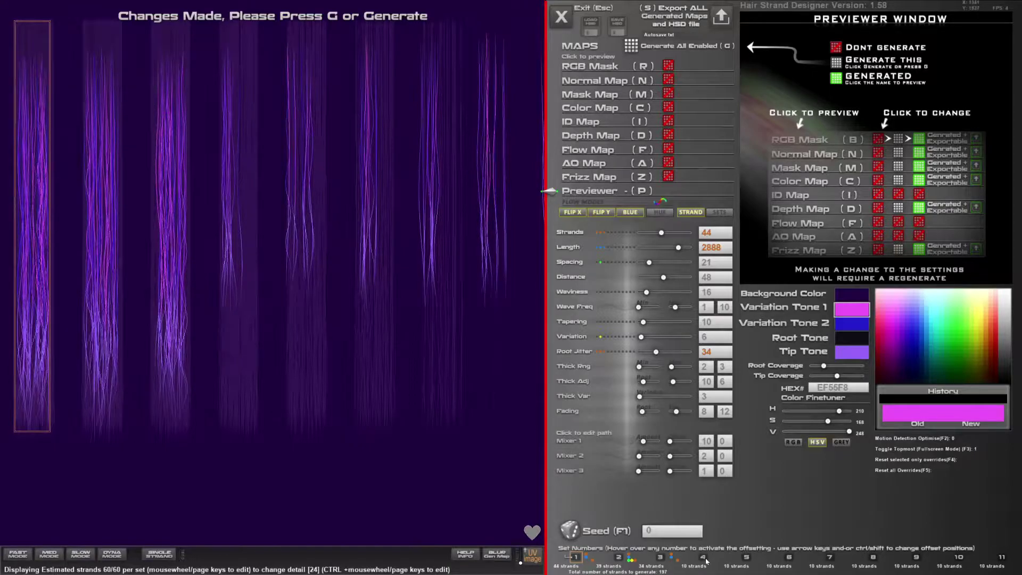
- Fill out strand set 4 with 54 strands and a variation of 40
{"action": "left_click", "coordinate": [238, 144]}
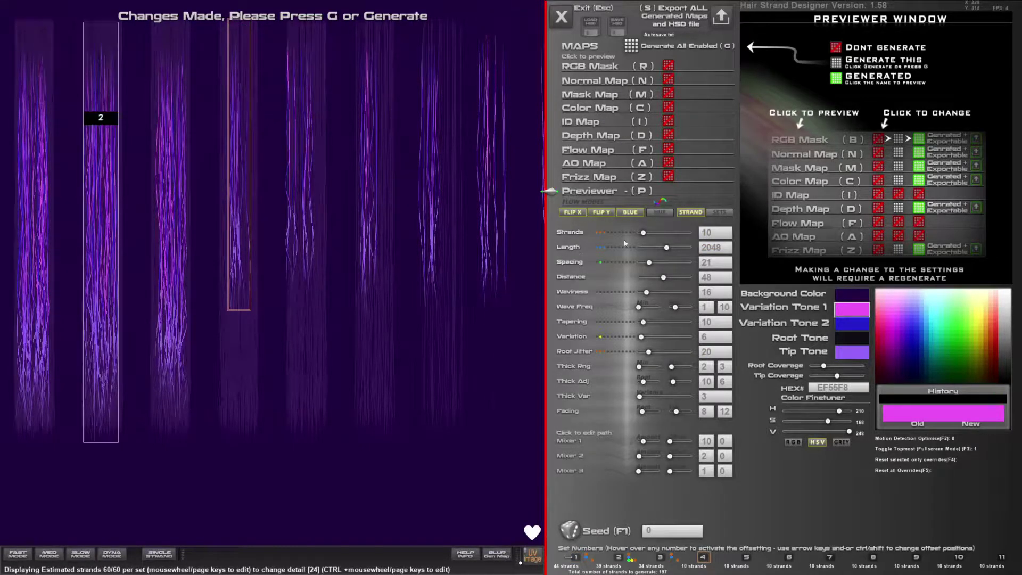
{"action": "left_click_drag", "start_coordinate": [642, 232], "coordinate": [655, 232]}
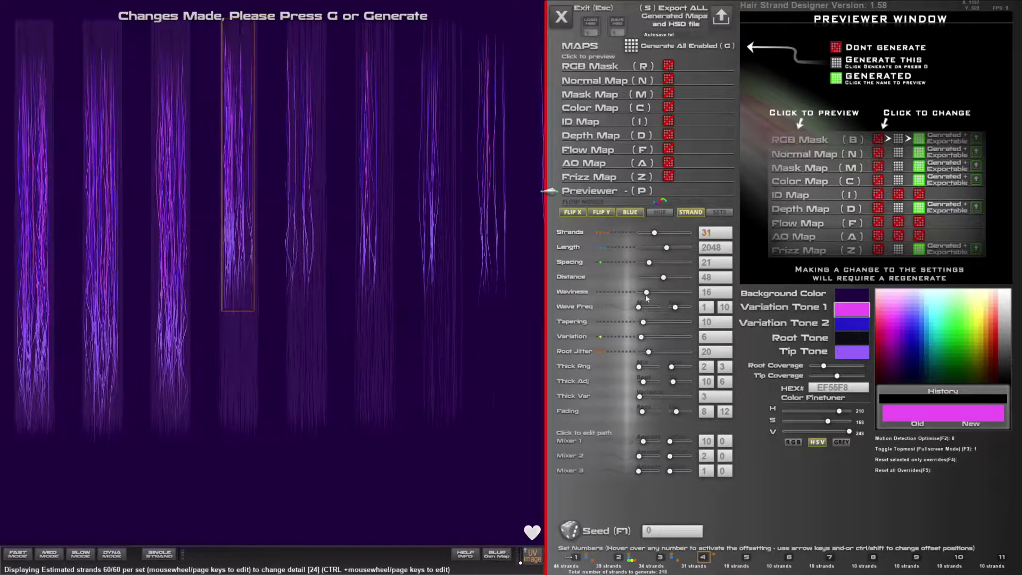
{"action": "left_click_drag", "start_coordinate": [647, 337], "coordinate": [659, 336]}
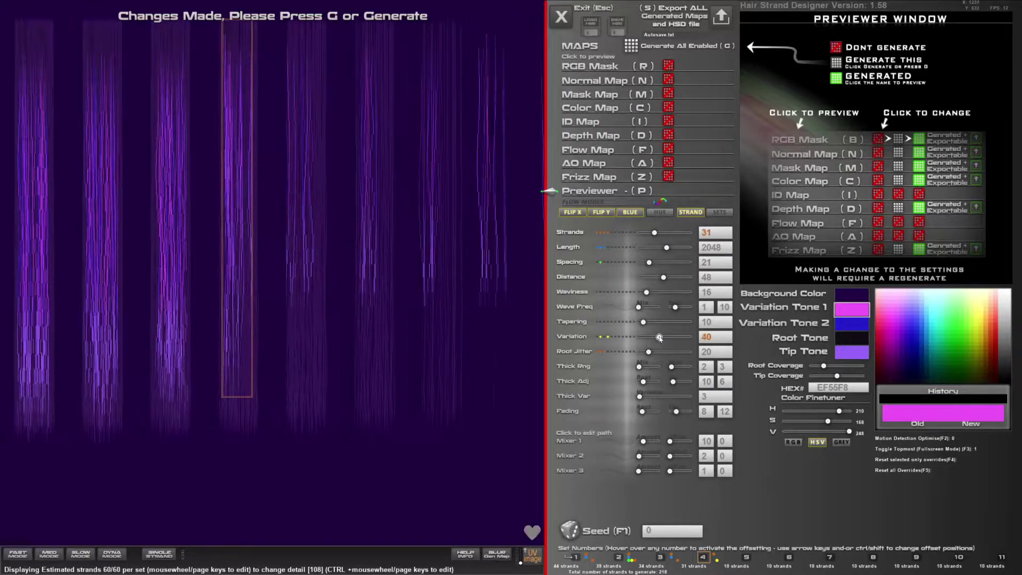
{"action": "left_click_drag", "start_coordinate": [655, 232], "coordinate": [666, 233]}
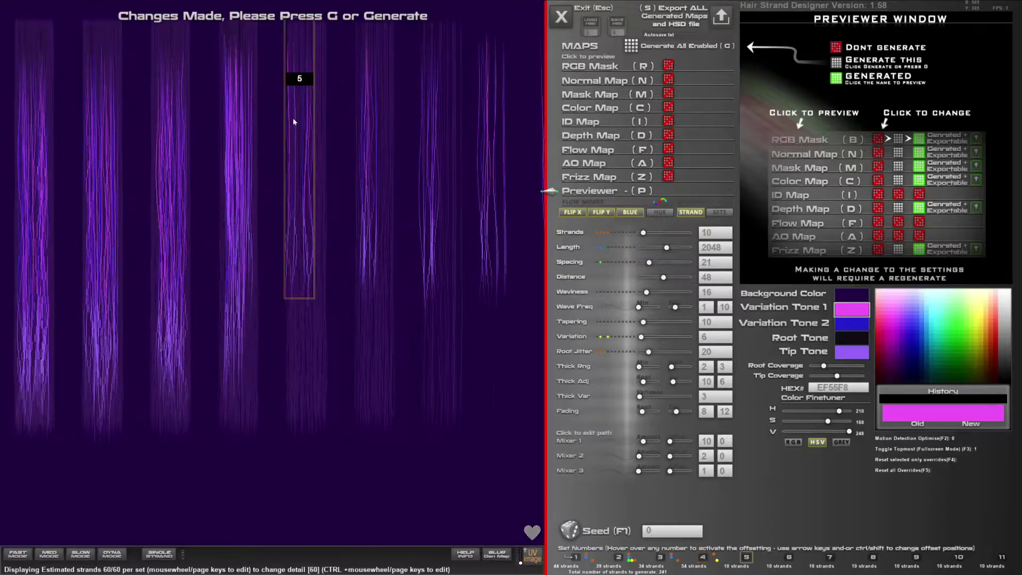
- Configure strand set 5 with 45 strands, length 2432, spacing 24, waviness 27, tapering 31 and variation 28
{"action": "mouse_move", "coordinate": [650, 262]}
{"action": "left_mouse_down"}
{"action": "mouse_move", "coordinate": [661, 233]}
{"action": "mouse_move", "coordinate": [650, 262]}
{"action": "left_mouse_up"}
{"action": "left_click", "coordinate": [653, 262]}
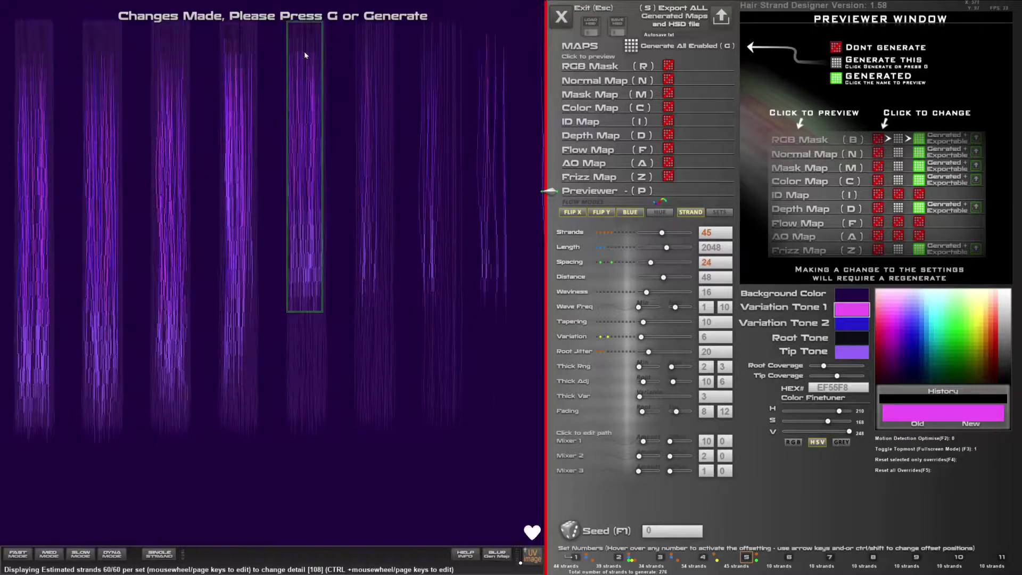
{"action": "left_click", "coordinate": [653, 292]}
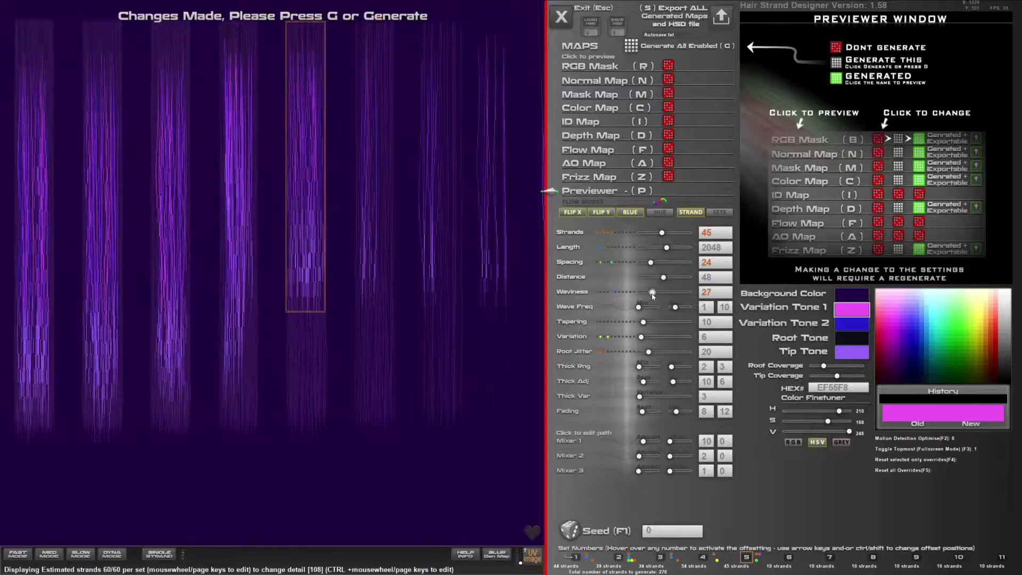
{"action": "left_click", "coordinate": [654, 322]}
{"action": "left_click", "coordinate": [655, 337]}
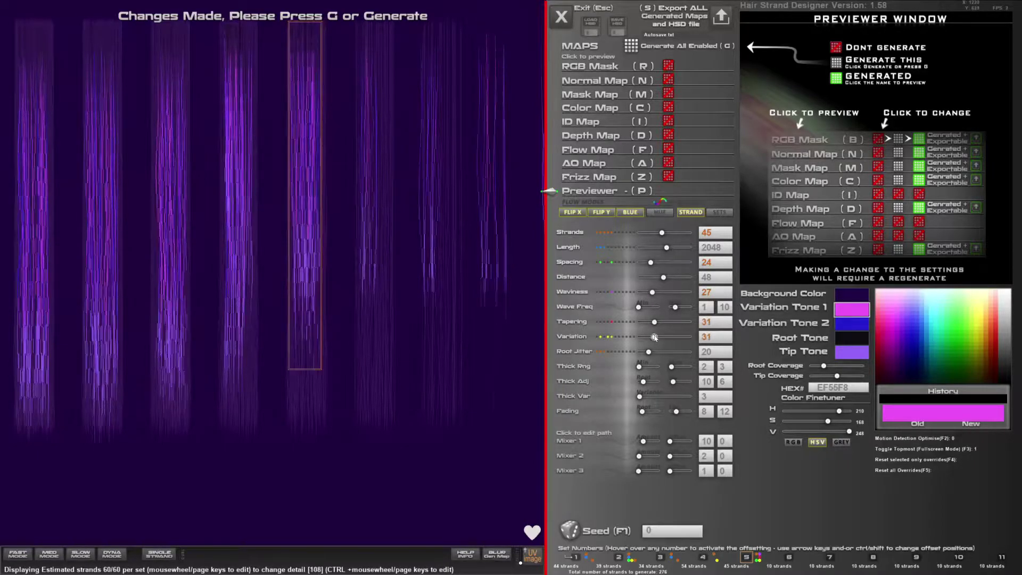
{"action": "left_click_drag", "start_coordinate": [654, 337], "coordinate": [652, 337]}
{"action": "left_click", "coordinate": [673, 248]}
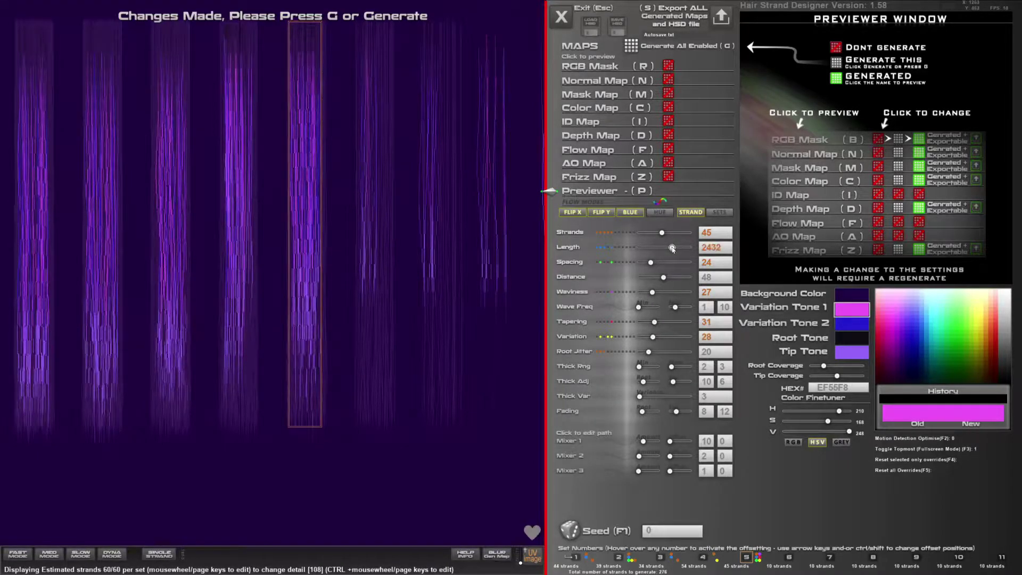
- Configure strand set 6 with 41 strands, spacing 23 and a length of about 2812 to match its reference column
{"action": "left_click", "coordinate": [369, 122]}
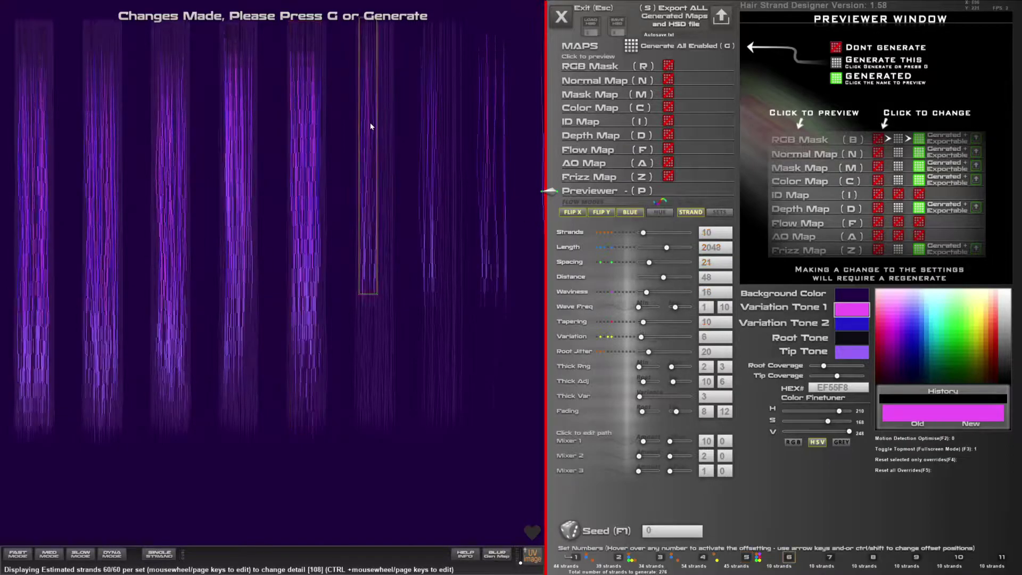
{"action": "left_click_drag", "start_coordinate": [648, 263], "coordinate": [660, 263]}
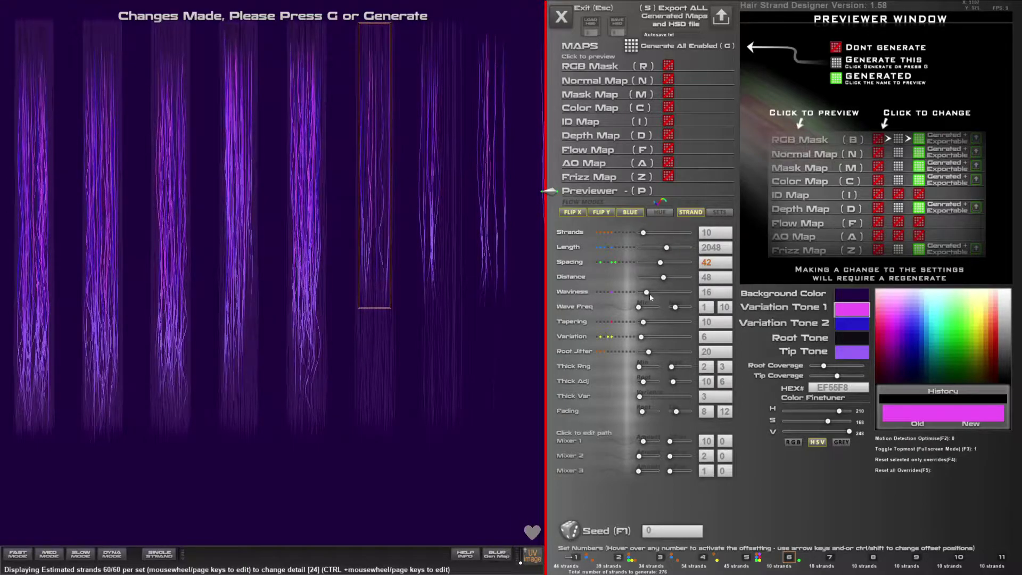
{"action": "left_click", "coordinate": [653, 232]}
{"action": "left_click_drag", "start_coordinate": [654, 232], "coordinate": [658, 233]}
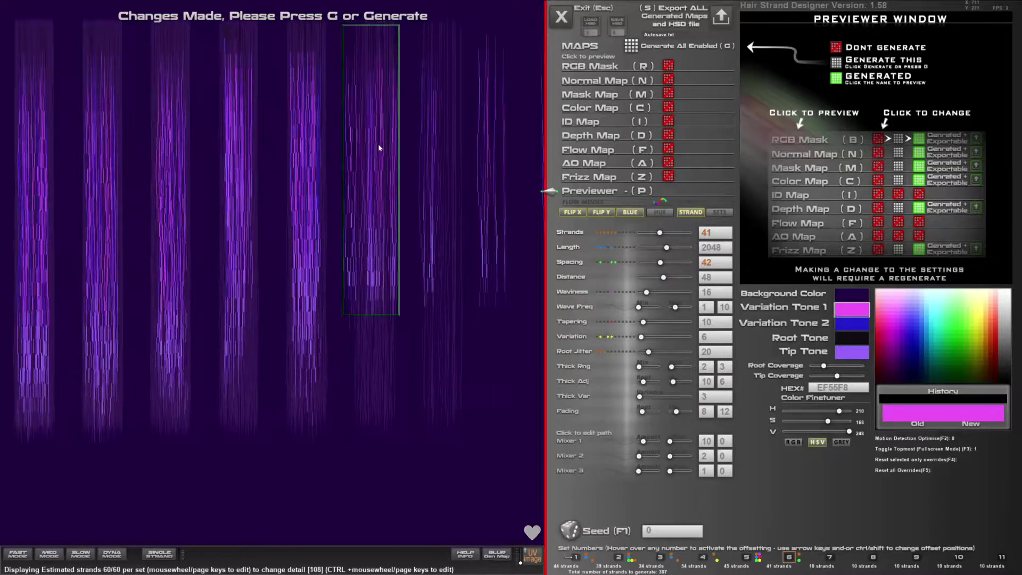
{"action": "left_click", "coordinate": [649, 262]}
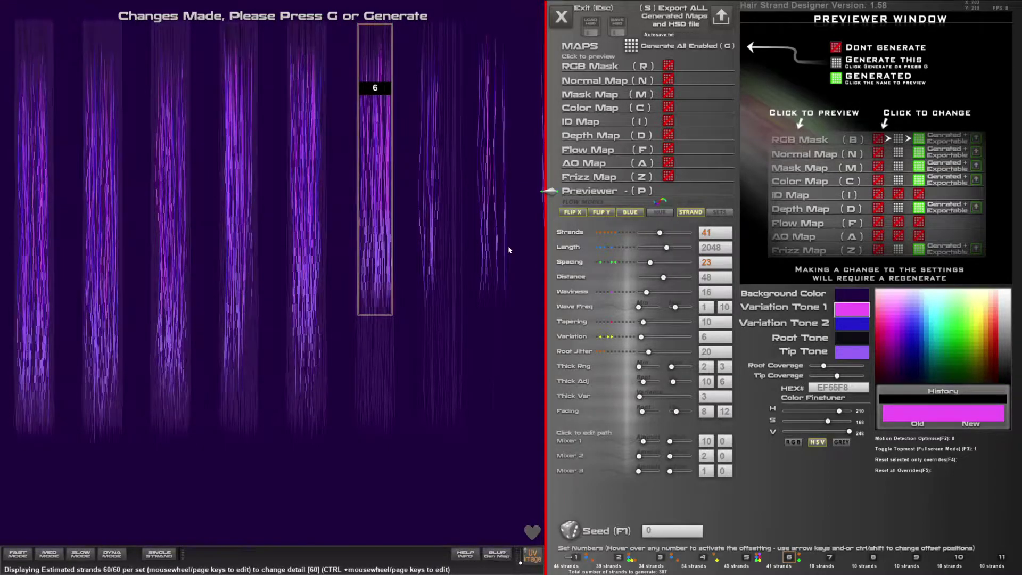
{"action": "left_click_drag", "start_coordinate": [667, 248], "coordinate": [677, 248]}
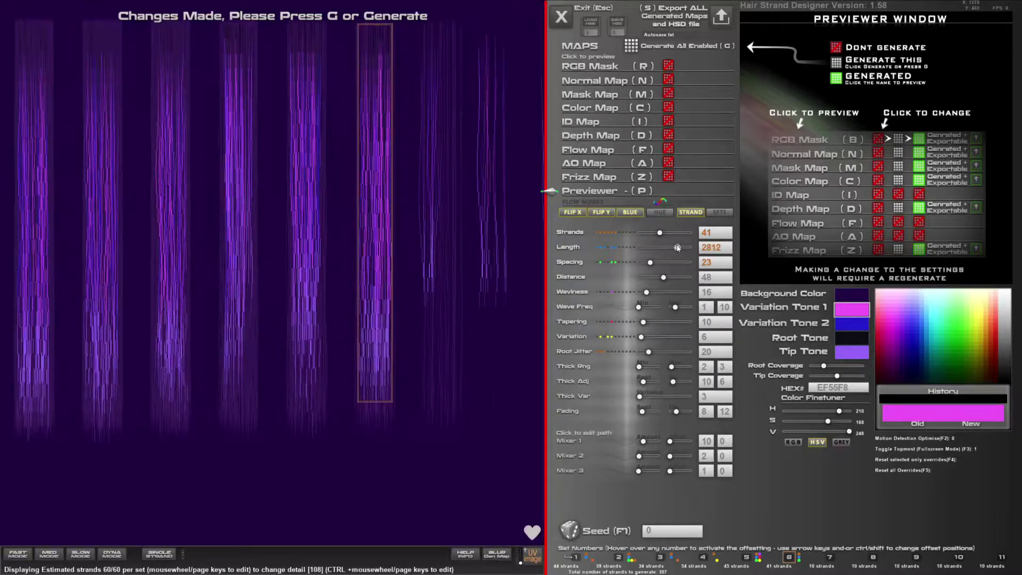
- Give strand set 7 a count of 21 strands, a length of 2850 and a root jitter of 41
{"action": "left_click", "coordinate": [430, 117]}
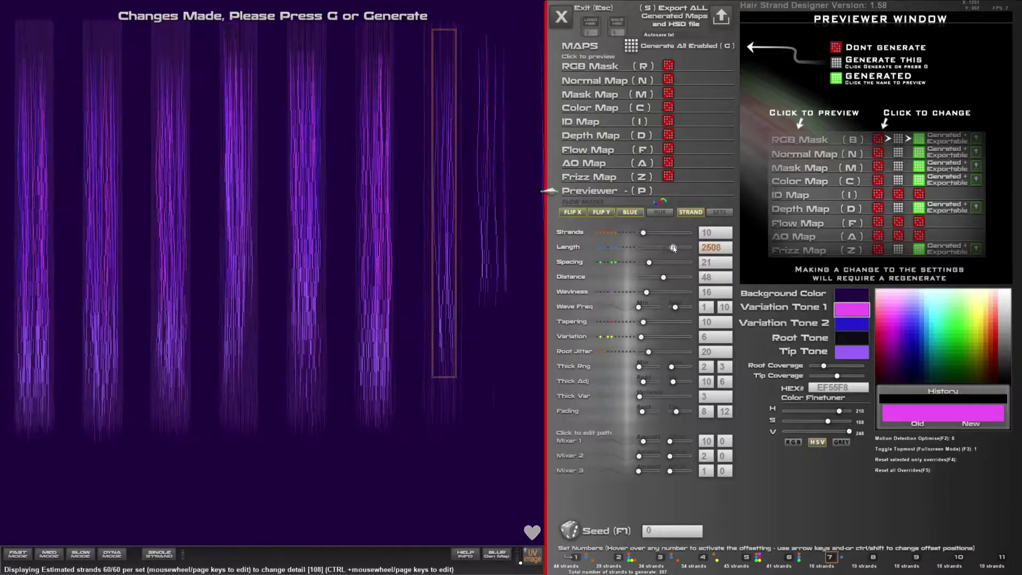
{"action": "left_click_drag", "start_coordinate": [669, 248], "coordinate": [649, 233]}
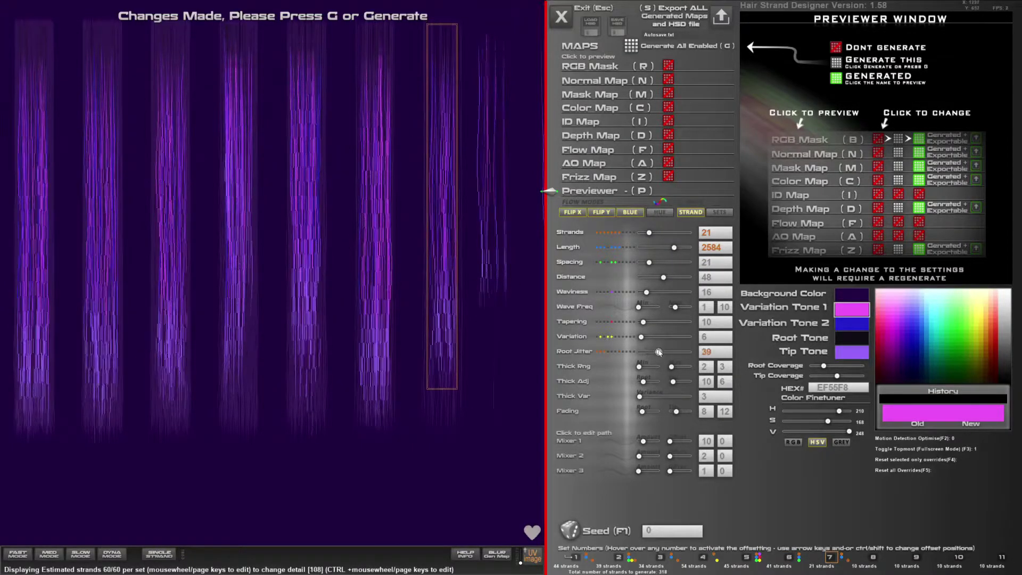
{"action": "left_click_drag", "start_coordinate": [647, 352], "coordinate": [660, 353]}
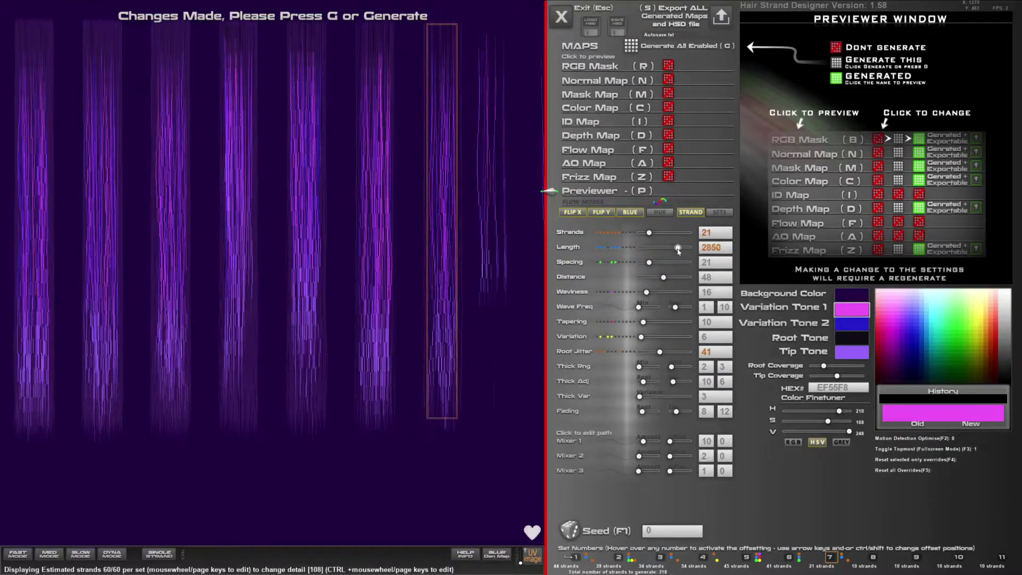
- Reduce the strand counts of strand sets 9, 10 and 11 to 0
{"action": "left_click", "coordinate": [490, 170]}
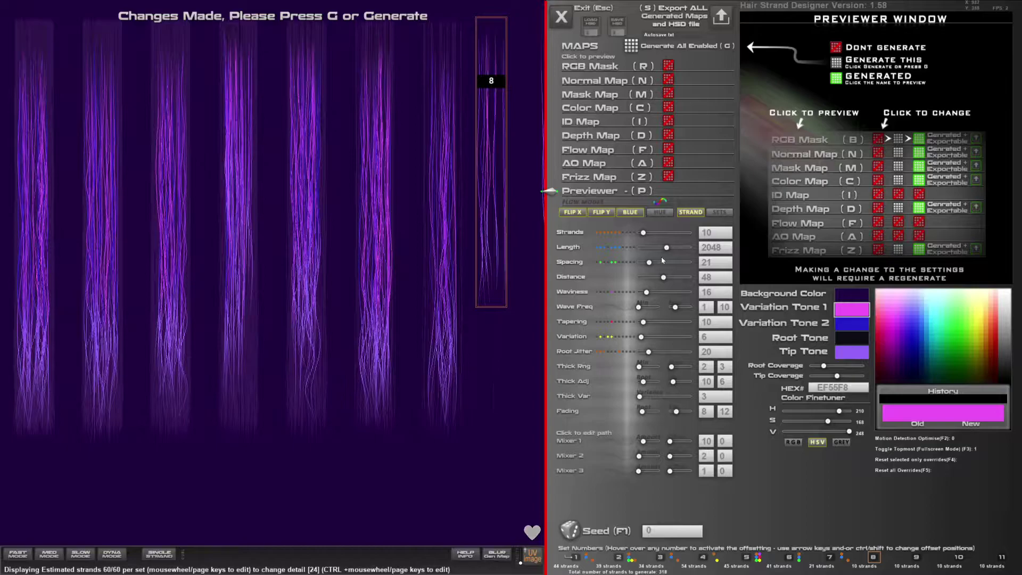
{"action": "left_click", "coordinate": [917, 559]}
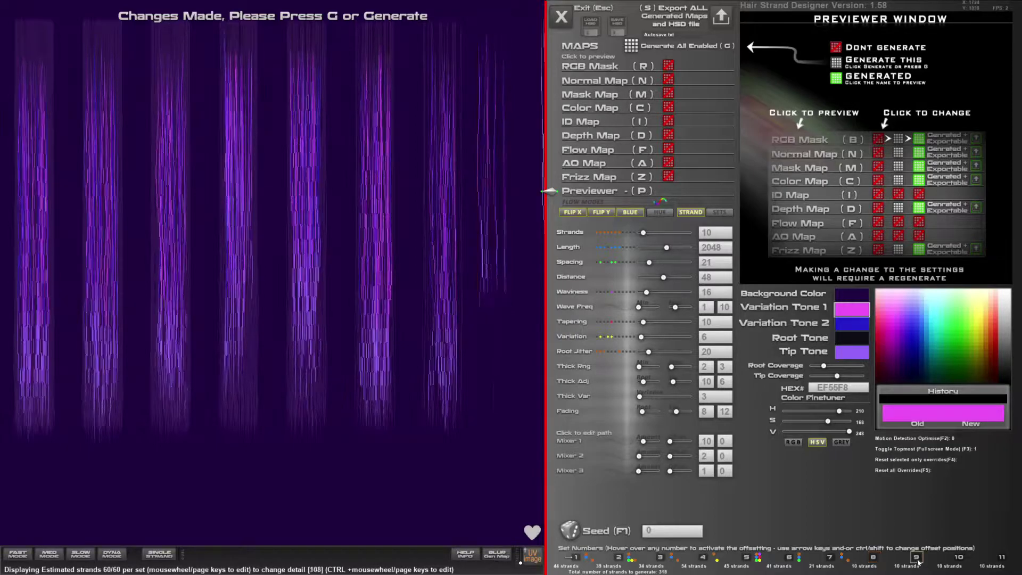
{"action": "left_click", "coordinate": [638, 233]}
{"action": "left_click", "coordinate": [959, 557]}
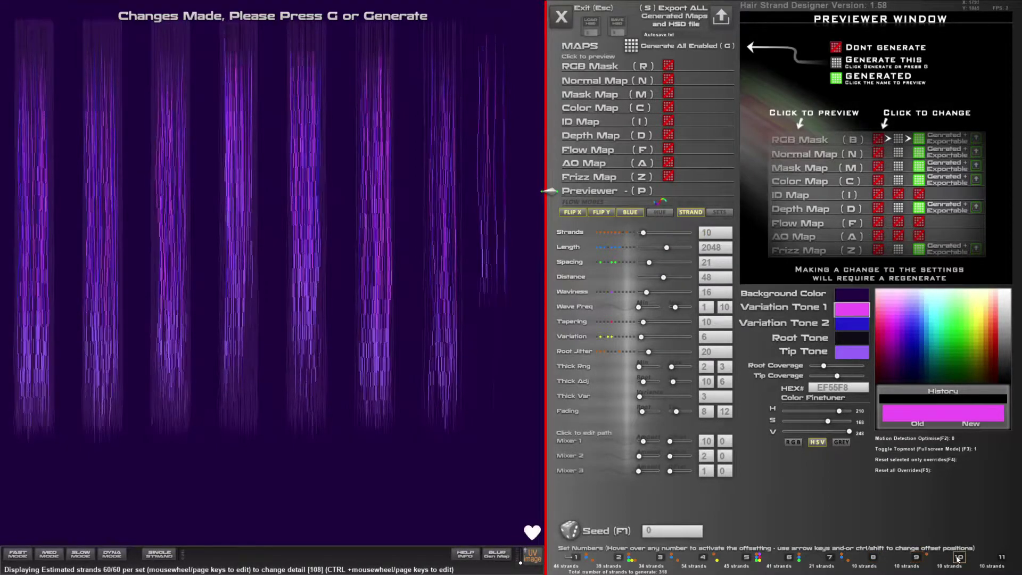
{"action": "left_click", "coordinate": [640, 233]}
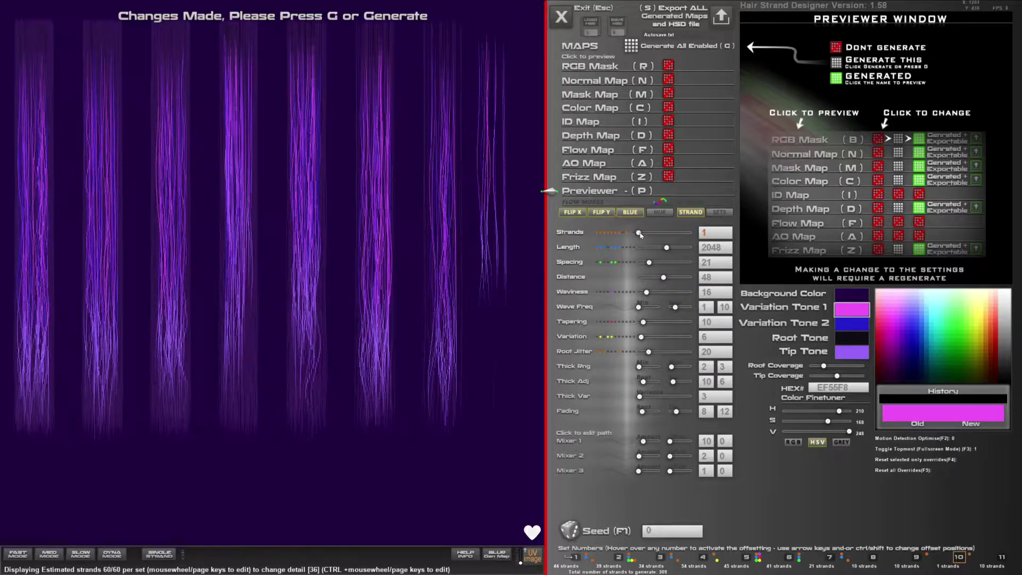
{"action": "left_click_drag", "start_coordinate": [638, 235], "coordinate": [640, 235]}
{"action": "left_click", "coordinate": [1004, 557]}
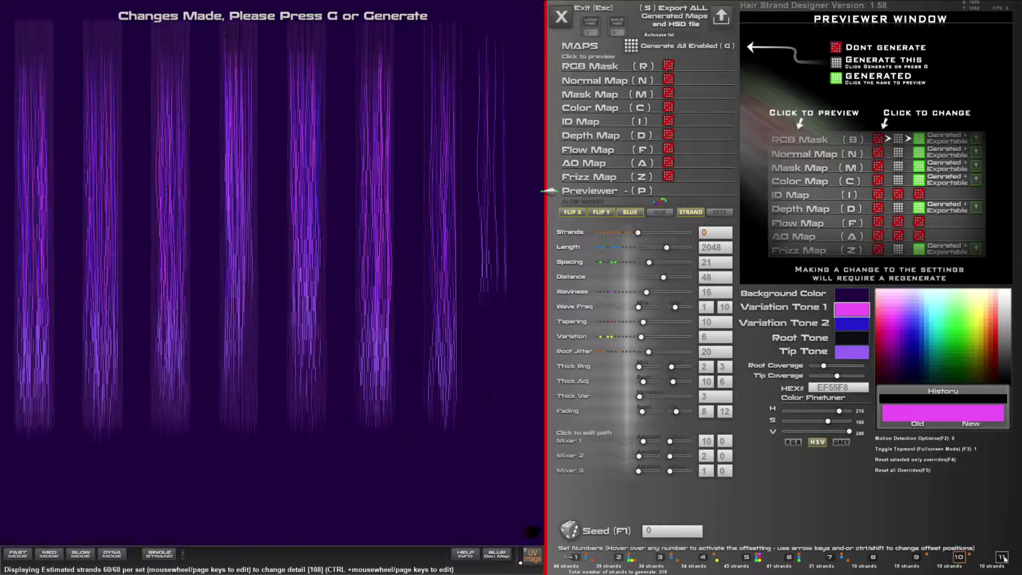
{"action": "left_click", "coordinate": [643, 234]}
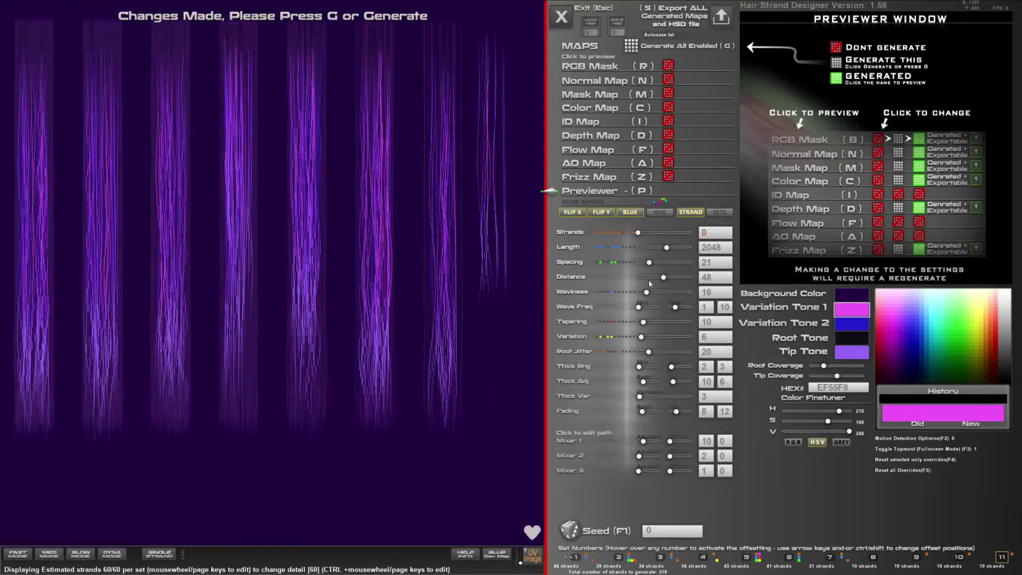
- Give strand set 8 a single strand and a variation of 22, and shift it onto its reference strand
{"action": "left_click", "coordinate": [485, 228]}
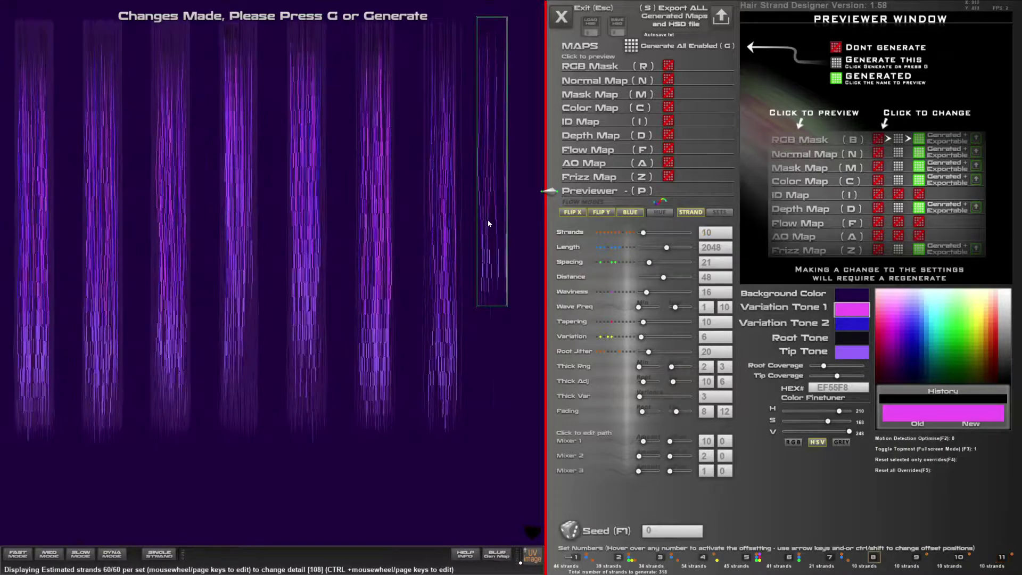
{"action": "left_click", "coordinate": [711, 234]}
{"action": "key", "text": "BackSpace"}
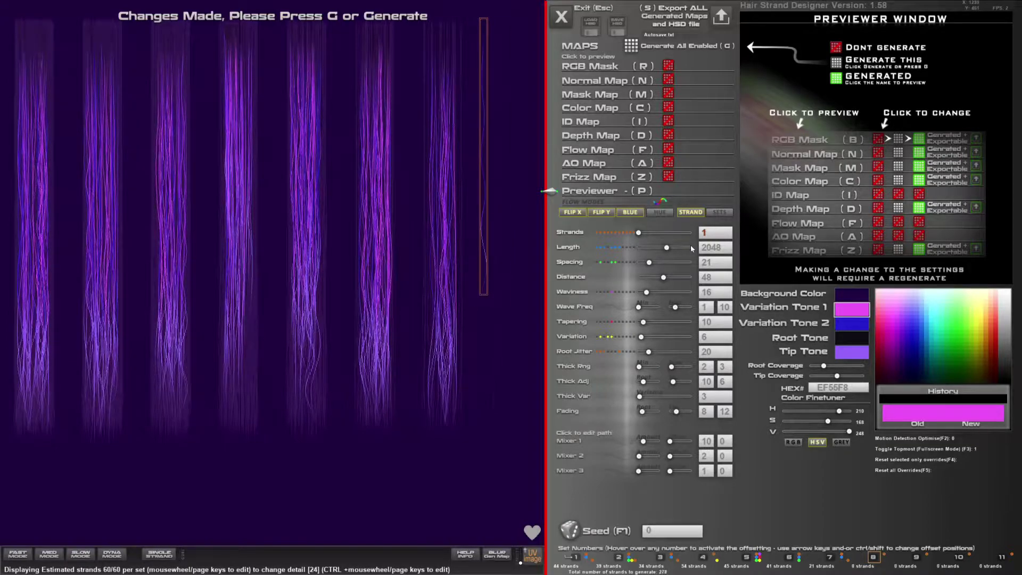
{"action": "key", "text": "BackSpace"}
{"action": "type", "text": "1"}
{"action": "left_click_drag", "start_coordinate": [483, 104], "coordinate": [493, 108]}
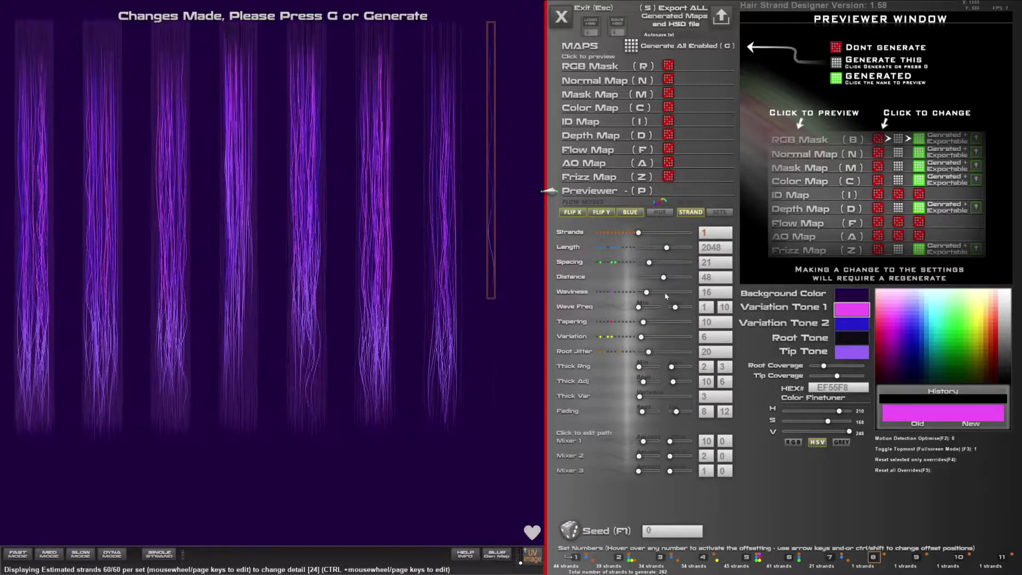
{"action": "left_click_drag", "start_coordinate": [642, 337], "coordinate": [649, 336]}
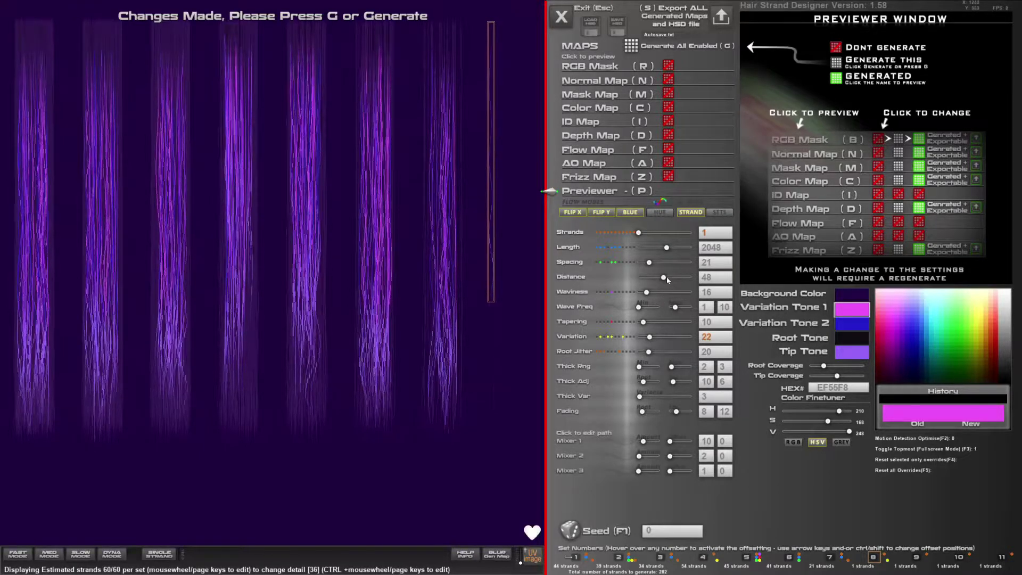
- Try other distances between the strand sets, including 50 and 0, and restore the distance to 48
{"action": "left_click_drag", "start_coordinate": [666, 277], "coordinate": [640, 278]}
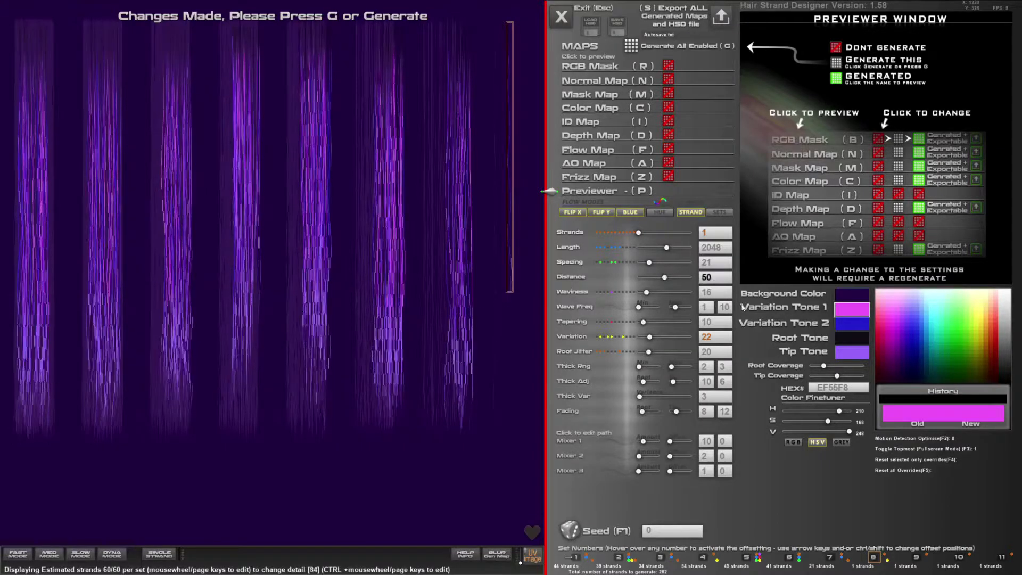
{"action": "key", "text": "BackSpace"}
{"action": "type", "text": "0"}
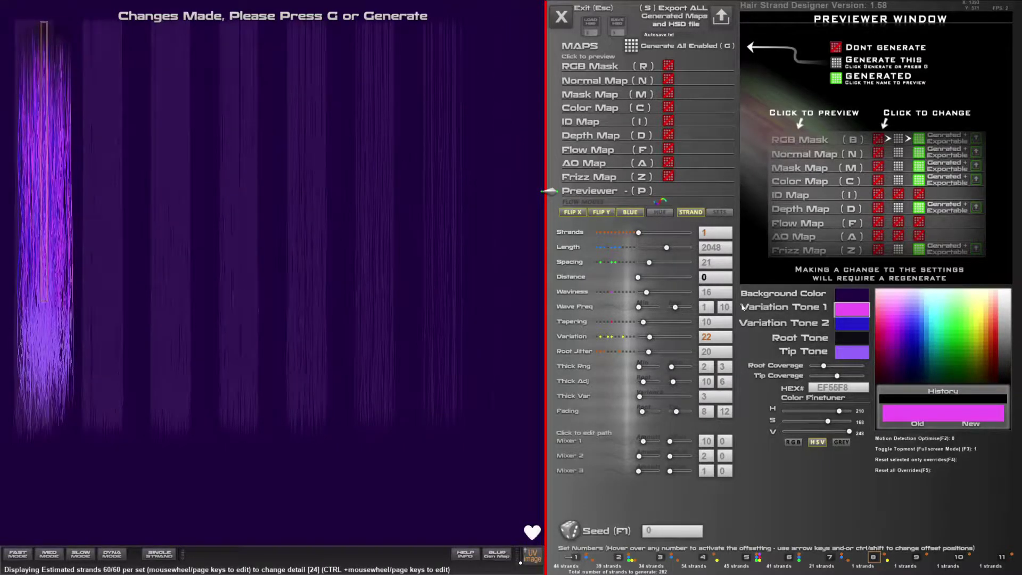
{"action": "type", "text": "48"}
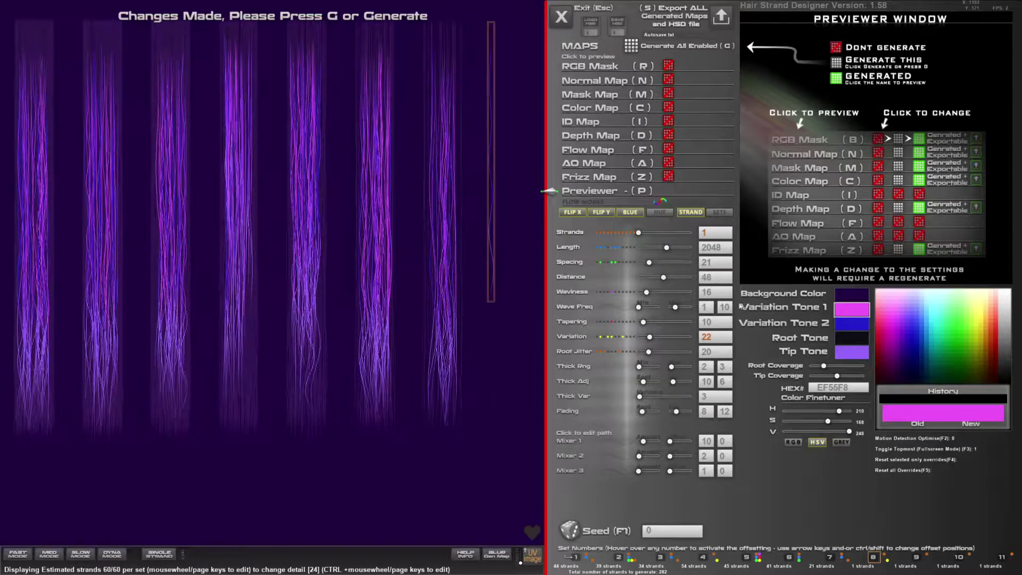
- Set strand set 8's variation to 40 and lengthen it to match its reference strand, keeping the set distance at 48
{"action": "left_click_drag", "start_coordinate": [651, 339], "coordinate": [659, 339]}
{"action": "left_click", "coordinate": [664, 277]}
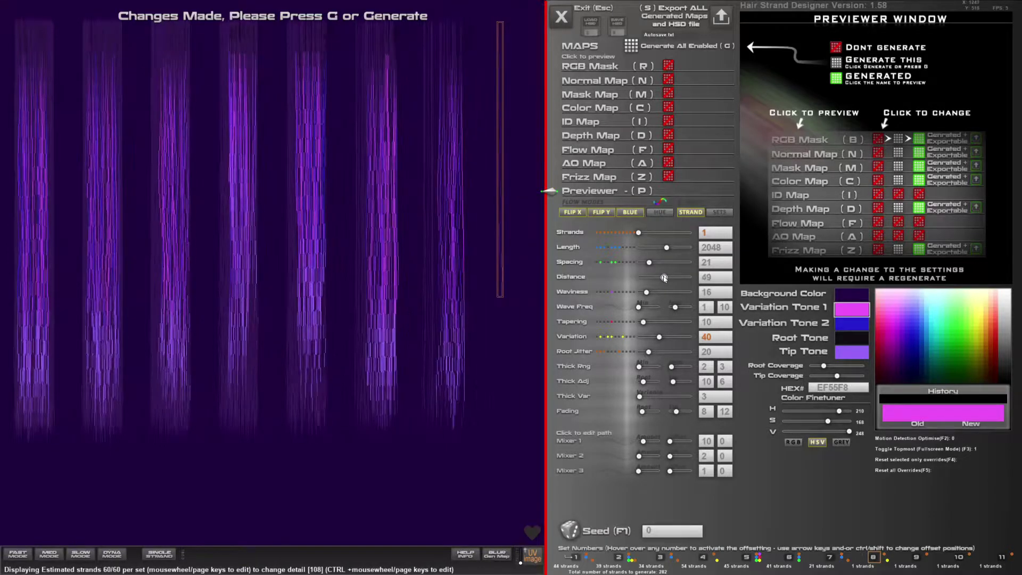
{"action": "left_click_drag", "start_coordinate": [664, 277], "coordinate": [676, 251]}
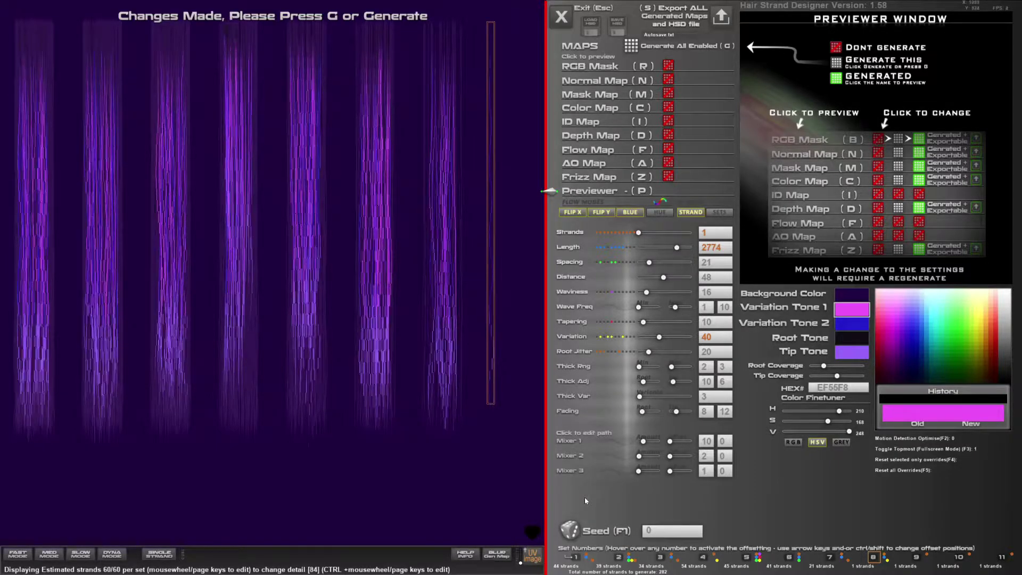
{"action": "left_click", "coordinate": [675, 500]}
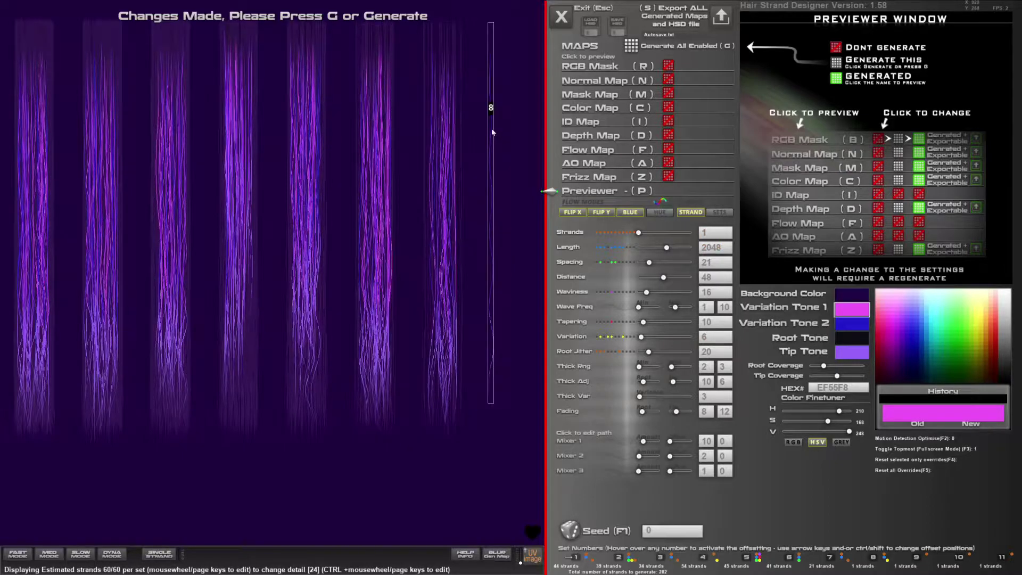
{"action": "left_click", "coordinate": [493, 129]}
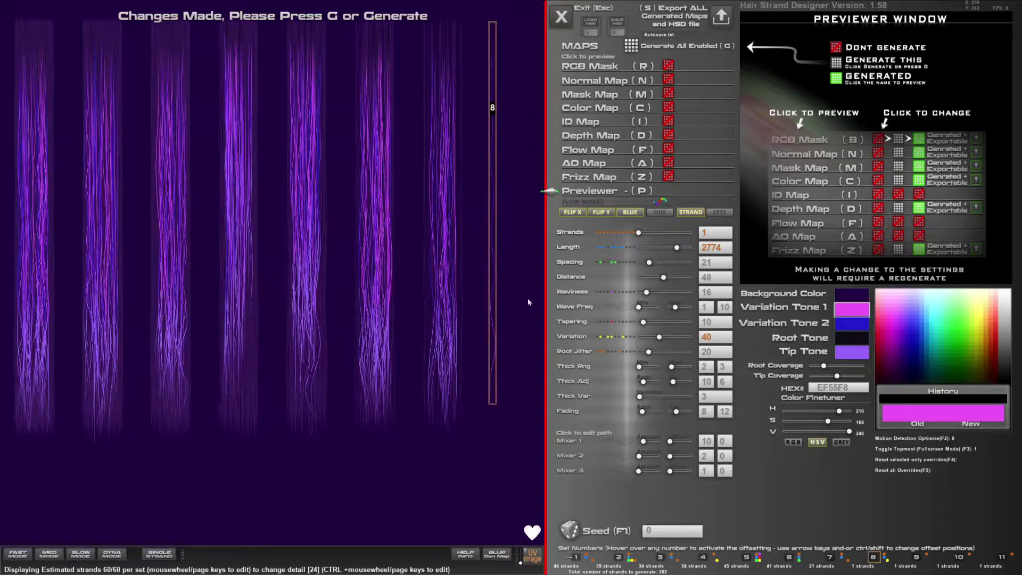
{"action": "left_click_drag", "start_coordinate": [677, 248], "coordinate": [679, 248]}
{"action": "left_click", "coordinate": [637, 508]}
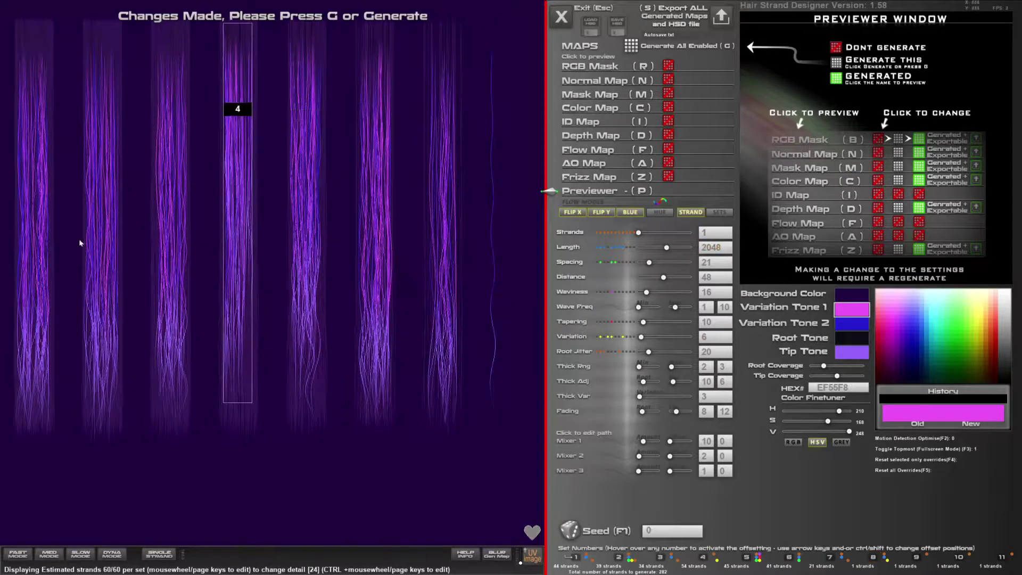
- Save the project as HSD_Mar14_2021.txt in a new folder named HSD_PRESETS_1_58
{"action": "left_click", "coordinate": [618, 27]}
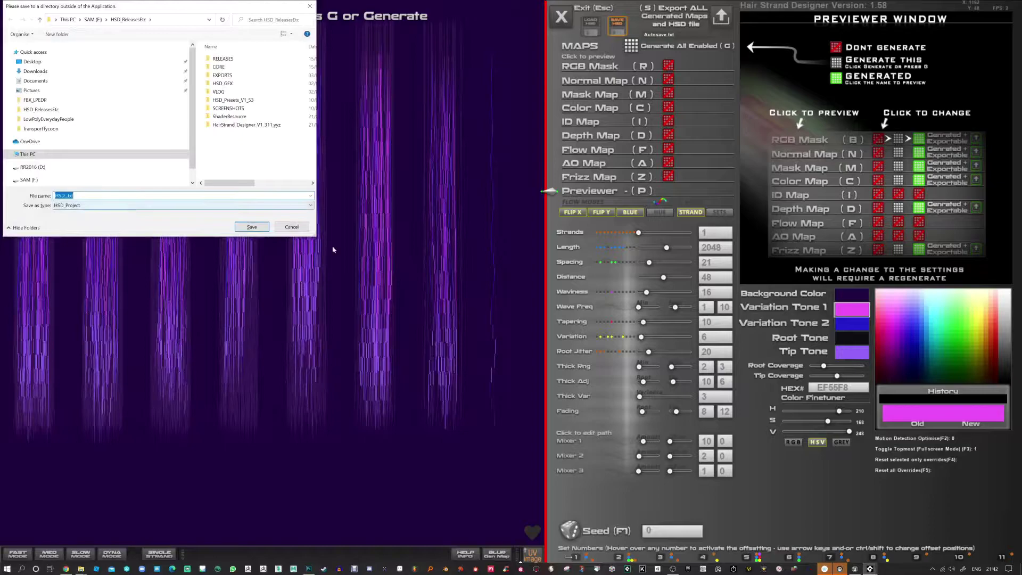
{"action": "left_click_drag", "start_coordinate": [319, 238], "coordinate": [461, 260]}
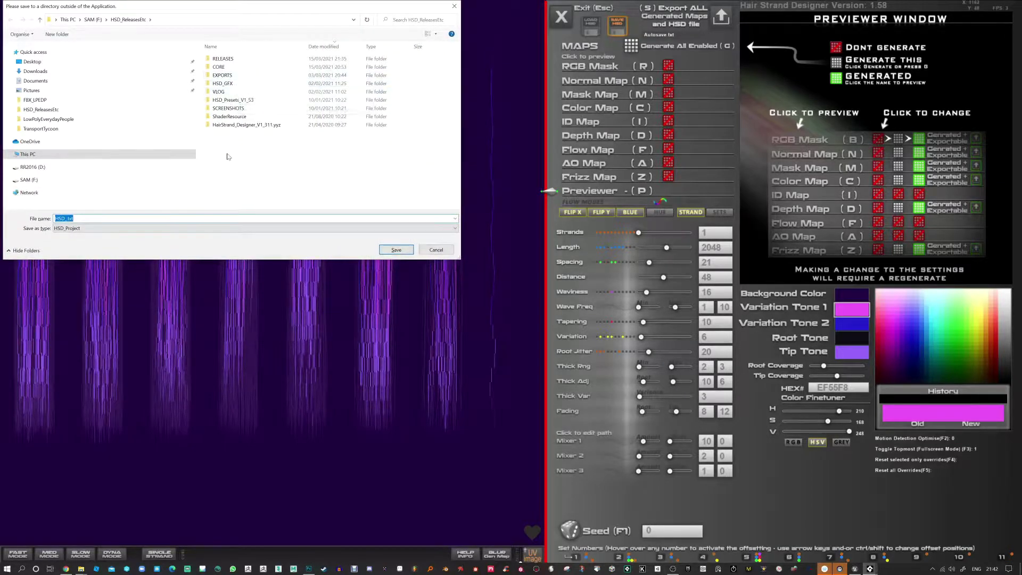
{"action": "right_click", "coordinate": [236, 140]}
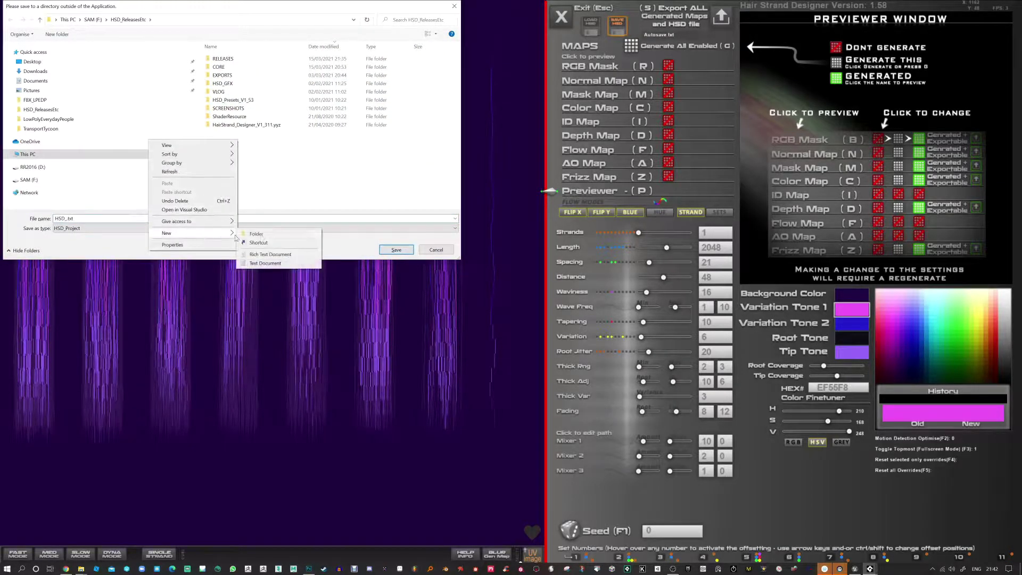
{"action": "left_click", "coordinate": [259, 235]}
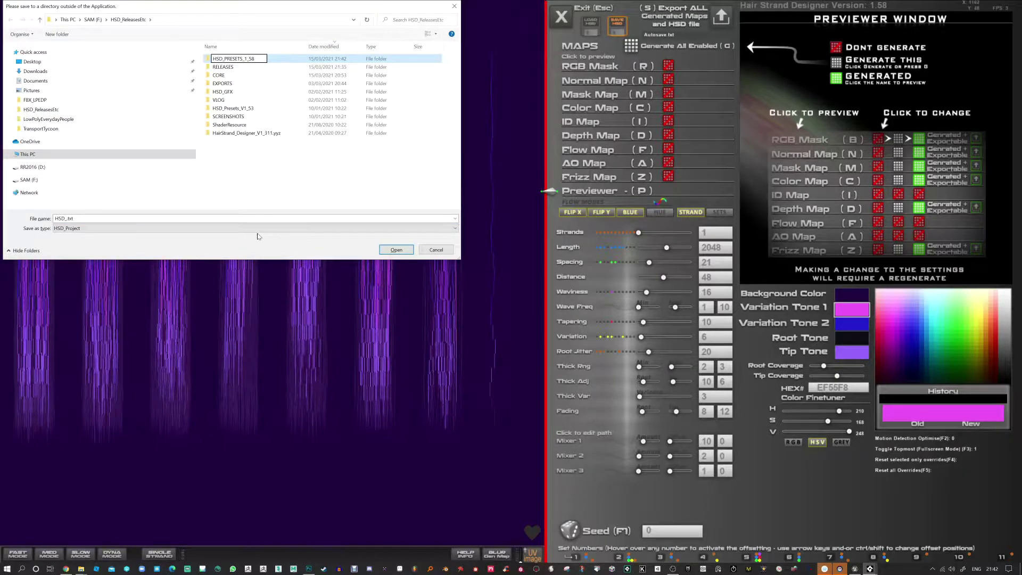
{"action": "double_click", "coordinate": [254, 60]}
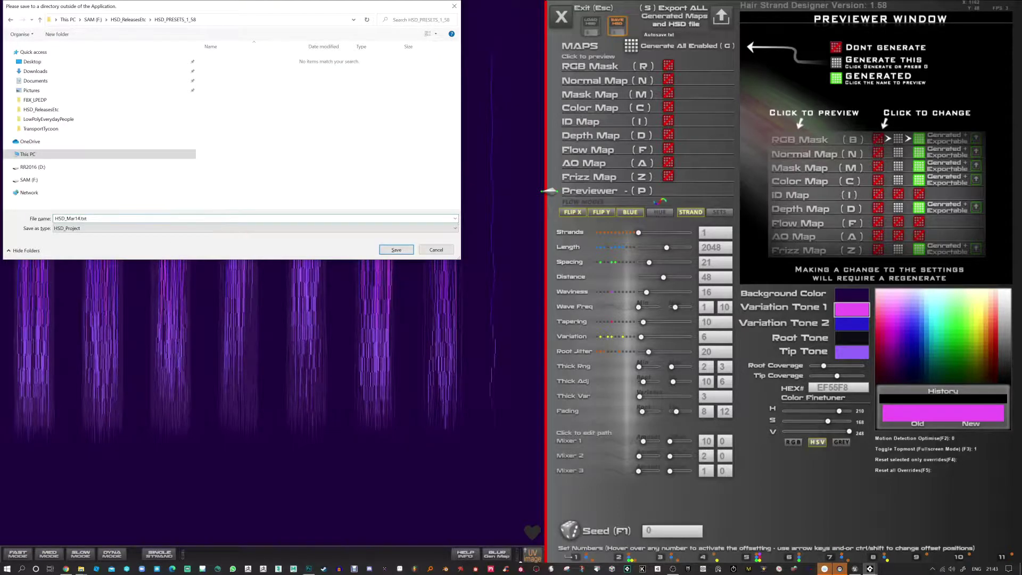
{"action": "left_click", "coordinate": [397, 249]}
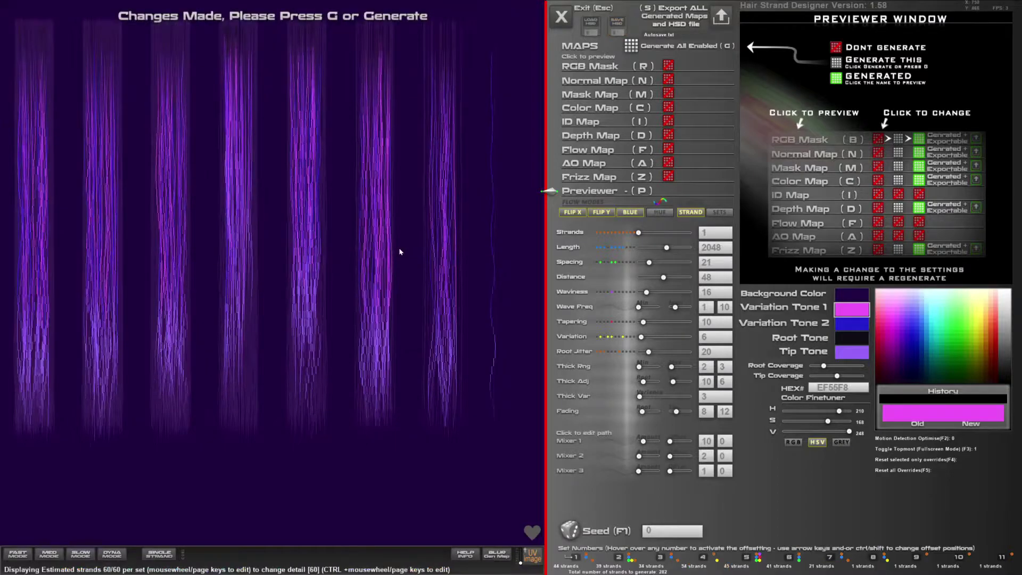
- Enable the RGB mask for generation and raise strand set 1 to 58 strands
{"action": "left_click", "coordinate": [666, 66]}
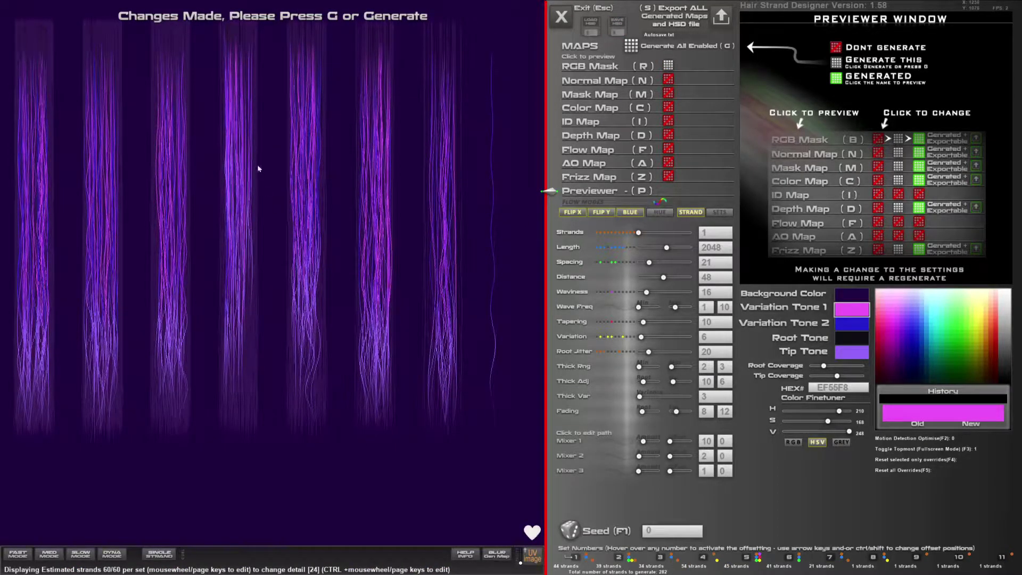
{"action": "left_click", "coordinate": [34, 178]}
{"action": "left_click_drag", "start_coordinate": [661, 232], "coordinate": [666, 234]}
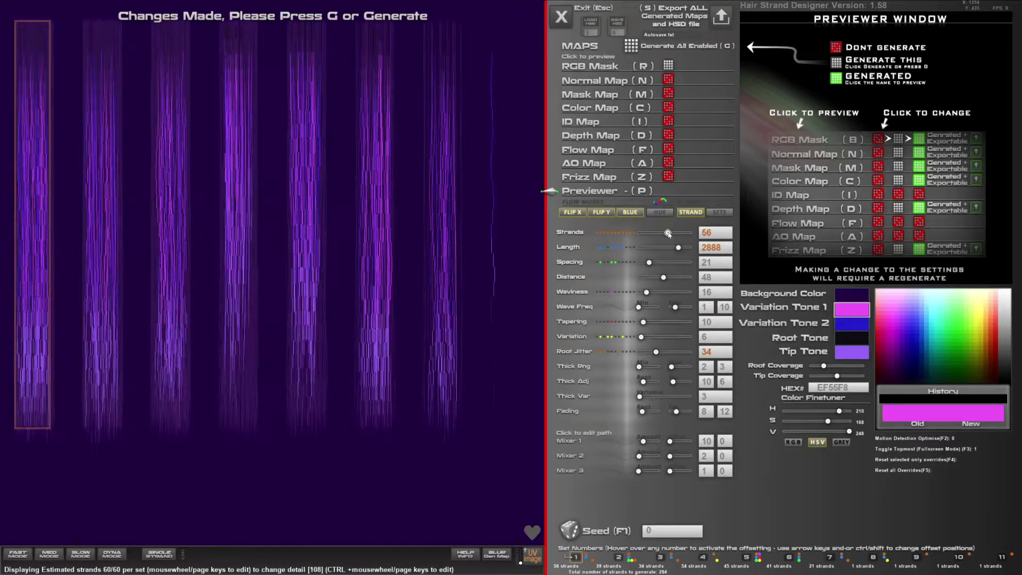
{"action": "left_click_drag", "start_coordinate": [668, 233], "coordinate": [669, 233]}
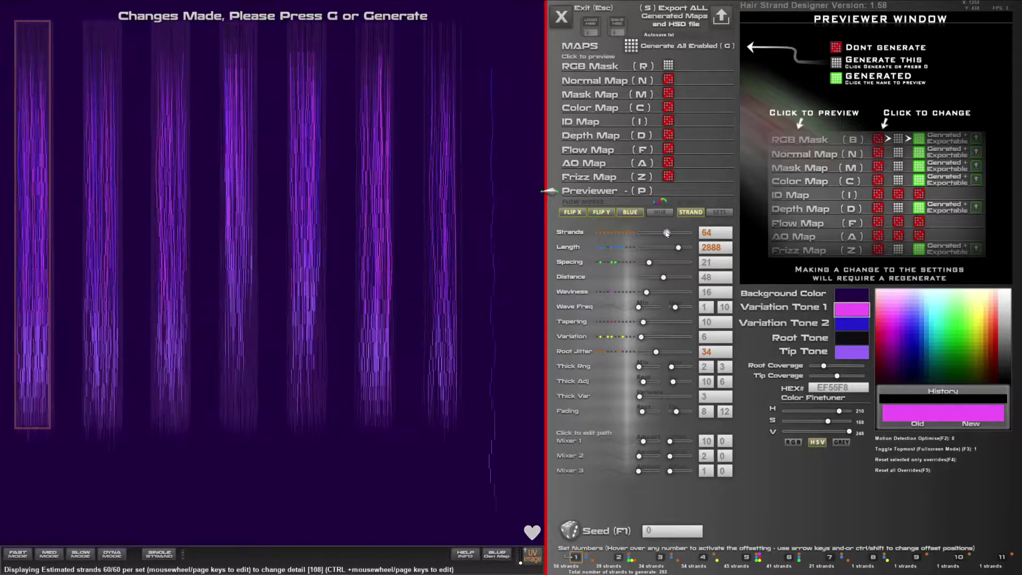
- Adjust strand set 8 to a variation of 12, a length of 2850 and a waviness of 10
{"action": "left_click", "coordinate": [490, 256]}
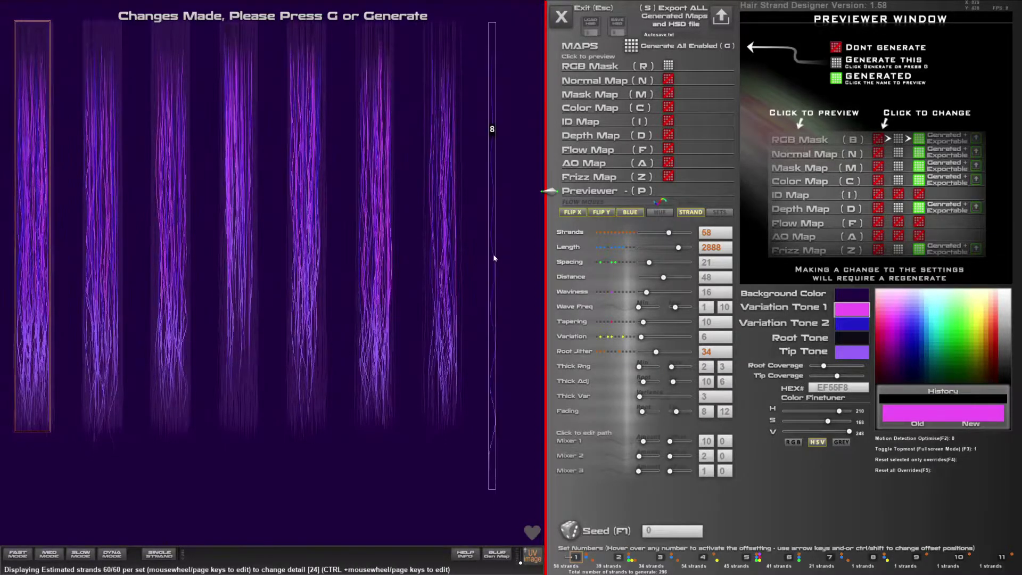
{"action": "left_click_drag", "start_coordinate": [651, 337], "coordinate": [644, 337]}
{"action": "left_click_drag", "start_coordinate": [679, 249], "coordinate": [677, 248]}
{"action": "scroll", "coordinate": [344, 255], "scroll_direction": "down", "scroll_amount": 3}
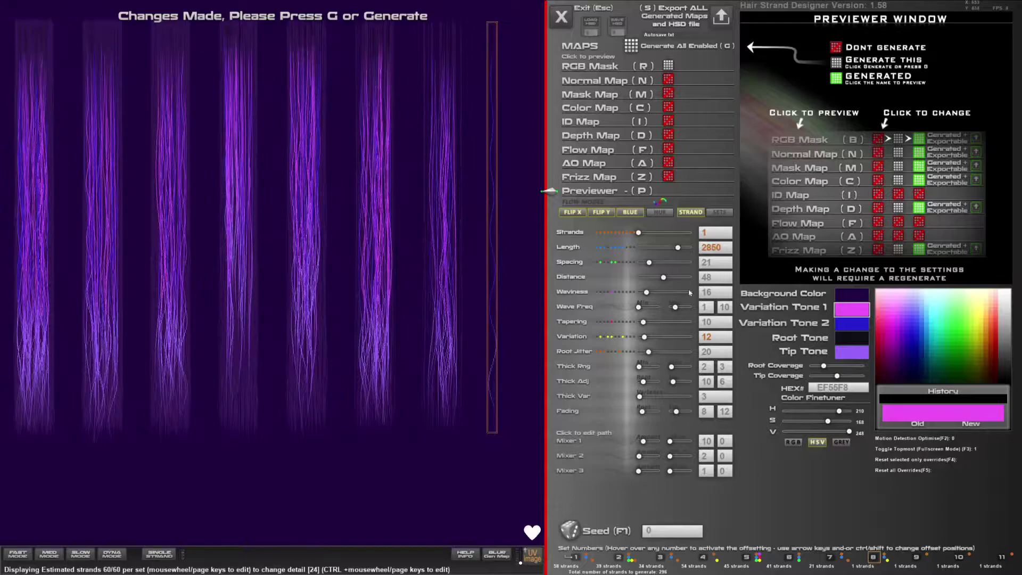
{"action": "left_click_drag", "start_coordinate": [647, 293], "coordinate": [645, 293]}
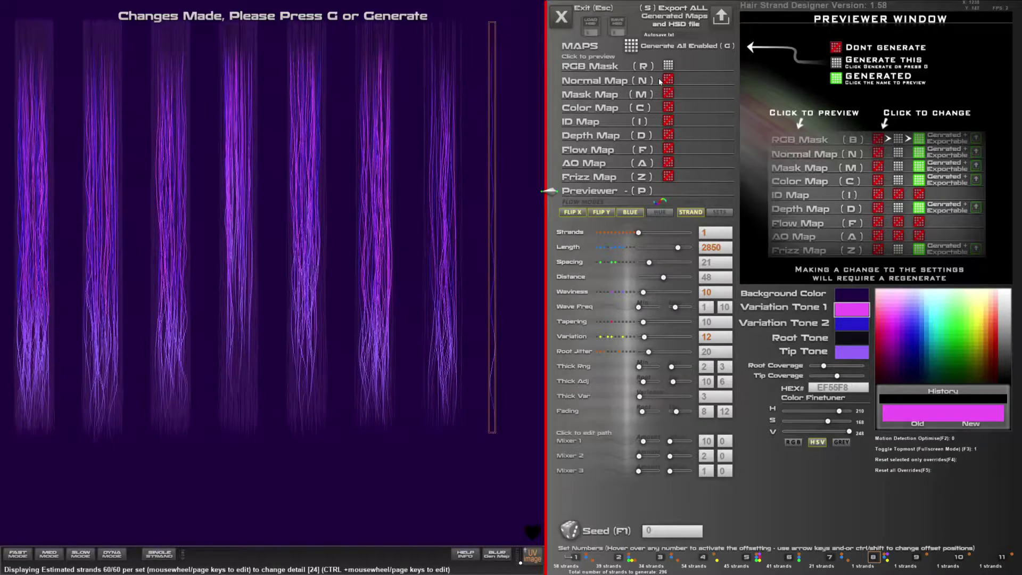
- Overwrite HSD_Mar14_2021.txt with the current settings and generate the RGB mask
{"action": "left_click", "coordinate": [617, 28]}
{"action": "double_click", "coordinate": [240, 59]}
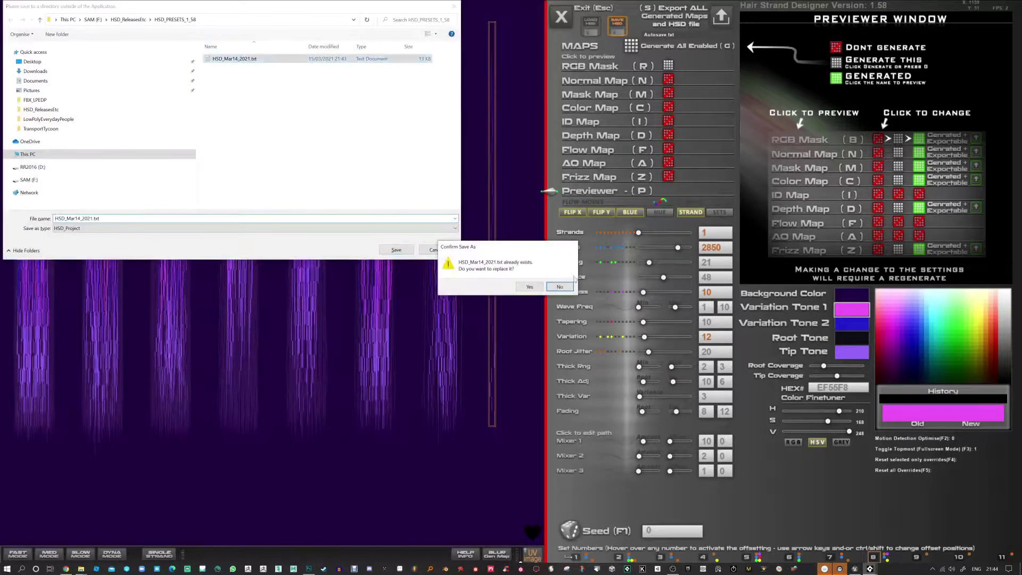
{"action": "left_click", "coordinate": [529, 287]}
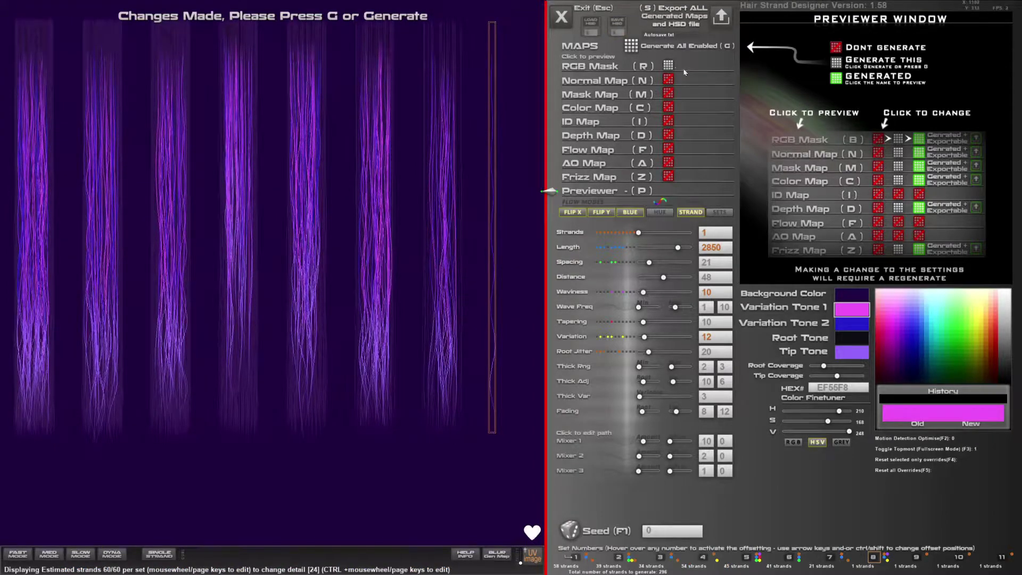
{"action": "left_click", "coordinate": [632, 47]}
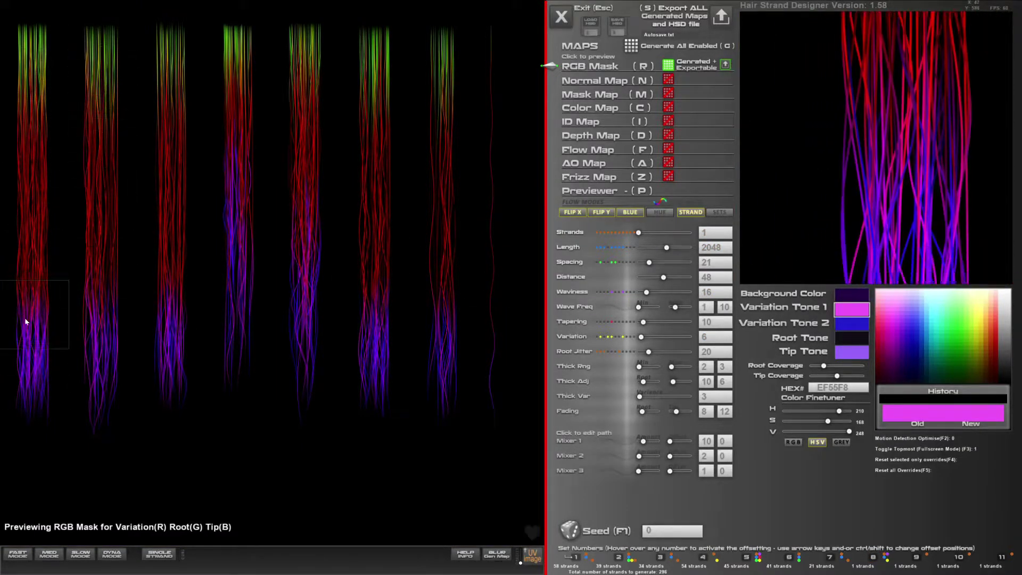
- Enable the ID, Mask, Color and Normal maps for generation and generate all enabled maps
{"action": "left_click", "coordinate": [669, 125]}
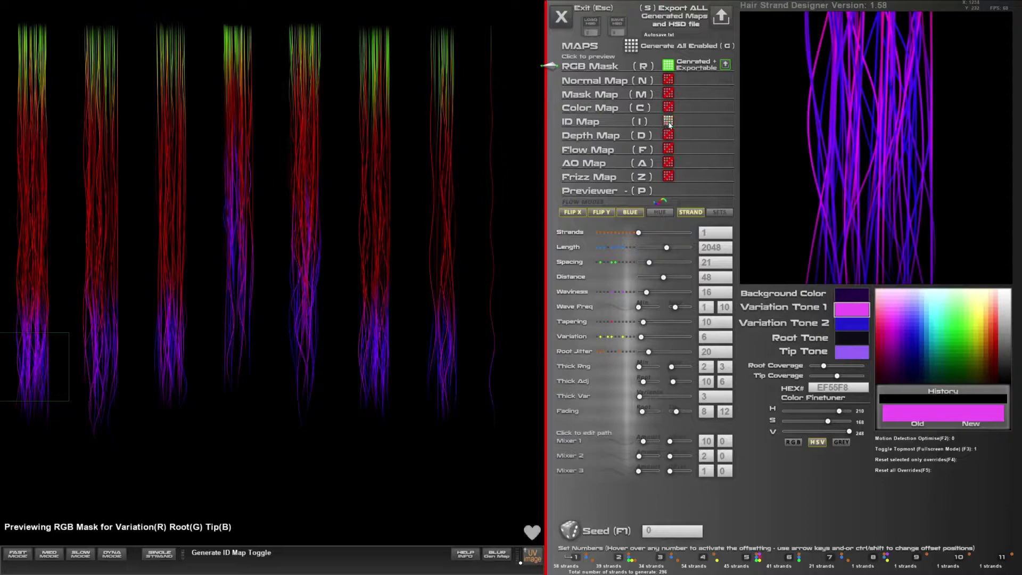
{"action": "left_click", "coordinate": [669, 94]}
{"action": "left_click", "coordinate": [669, 108]}
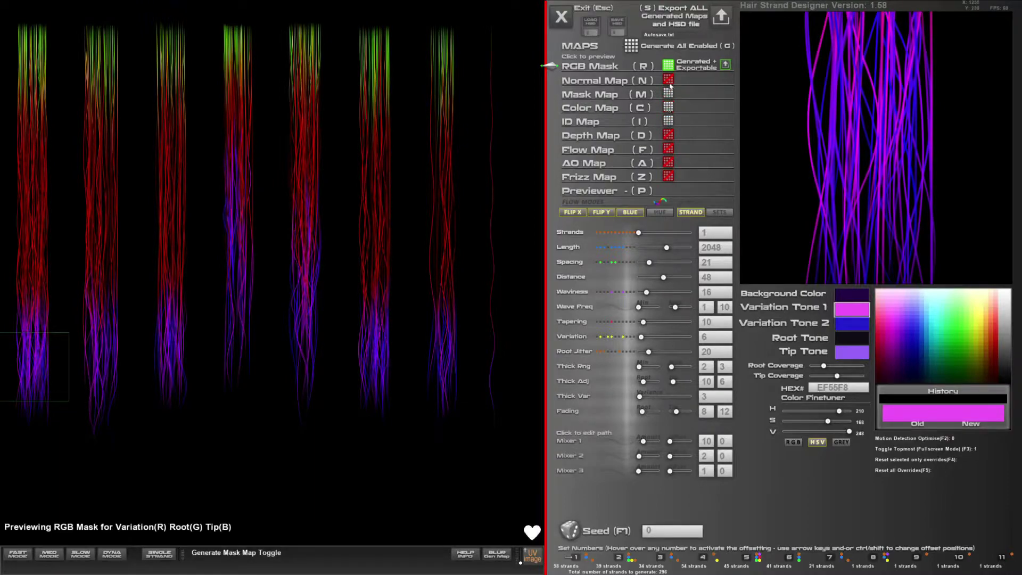
{"action": "left_click", "coordinate": [668, 79]}
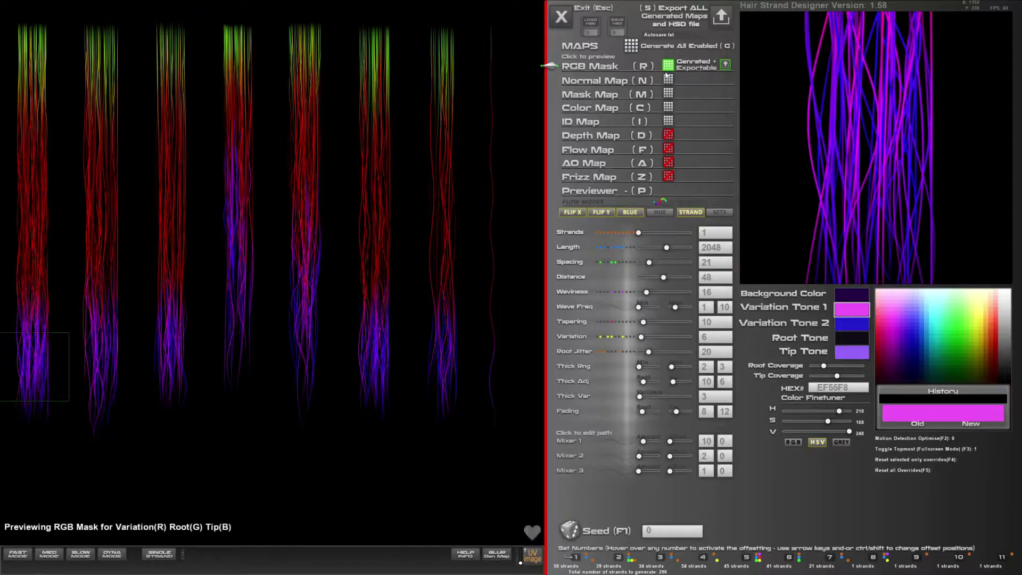
{"action": "left_click", "coordinate": [632, 46]}
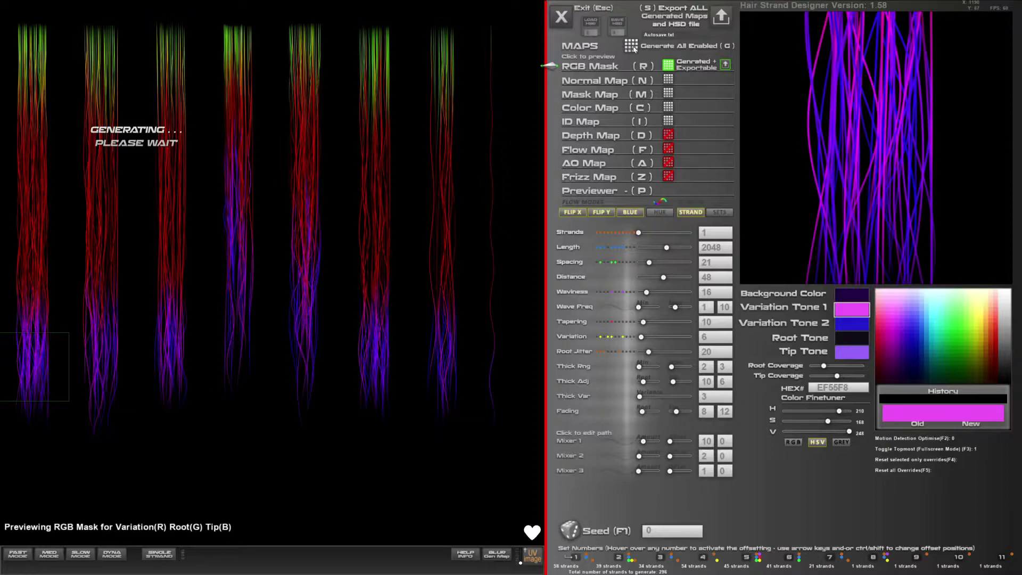
- Preview the generated Normal, Mask, Color and ID maps one after another
{"action": "left_click", "coordinate": [607, 82]}
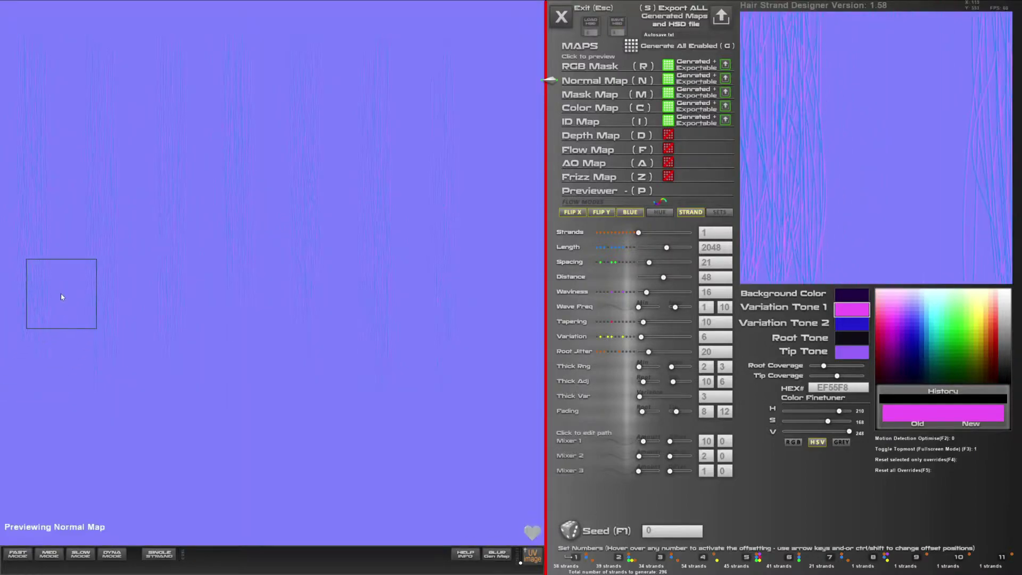
{"action": "left_click", "coordinate": [498, 553]}
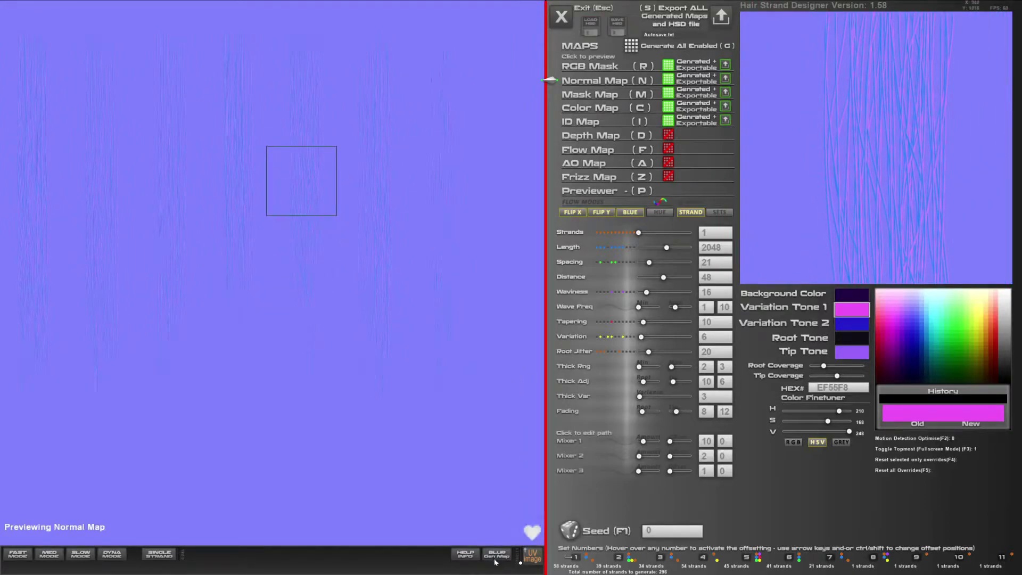
{"action": "left_click", "coordinate": [611, 95]}
{"action": "left_click", "coordinate": [589, 108]}
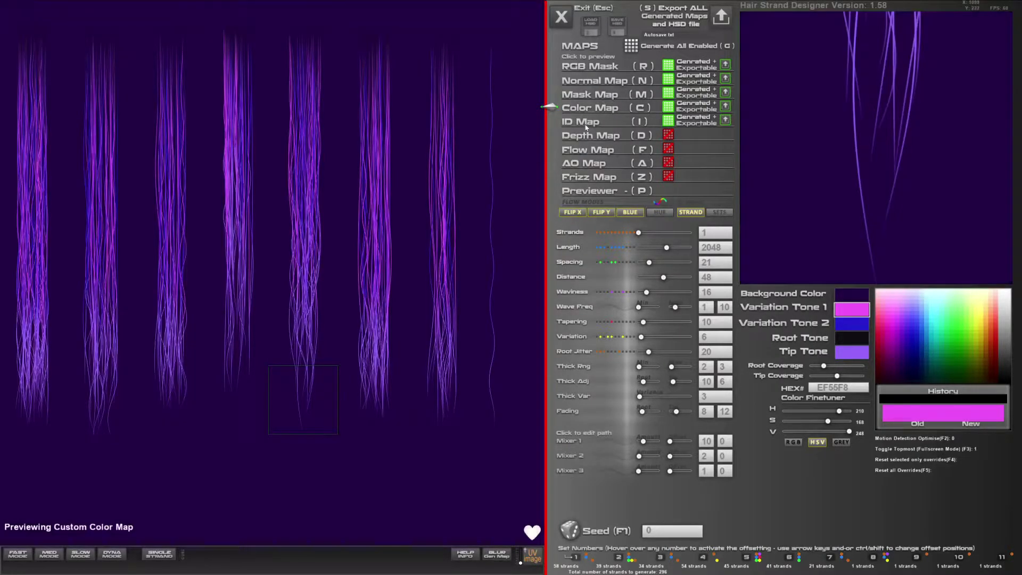
{"action": "left_click", "coordinate": [585, 124]}
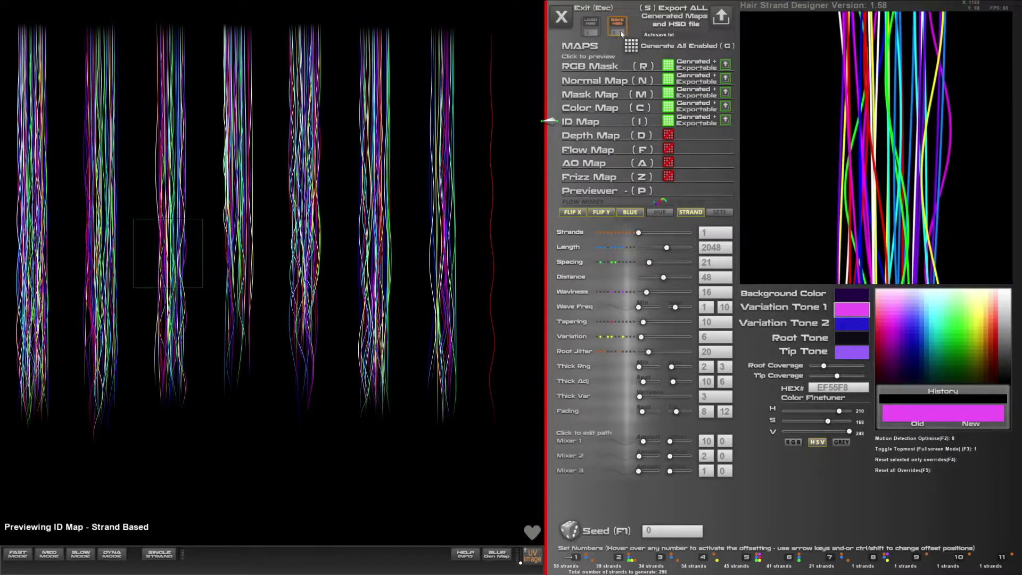
- Export all generated maps with the HSD file into HSD_PRESETS_1_58, replacing the existing HSD_Mar14_2021.txt
{"action": "key", "text": "s"}
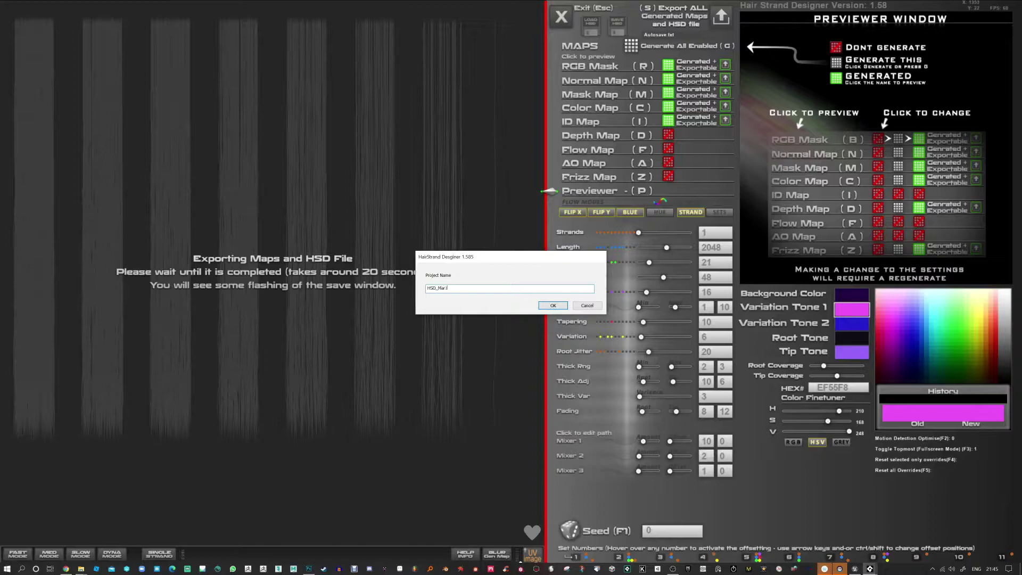
{"action": "left_click", "coordinate": [554, 307]}
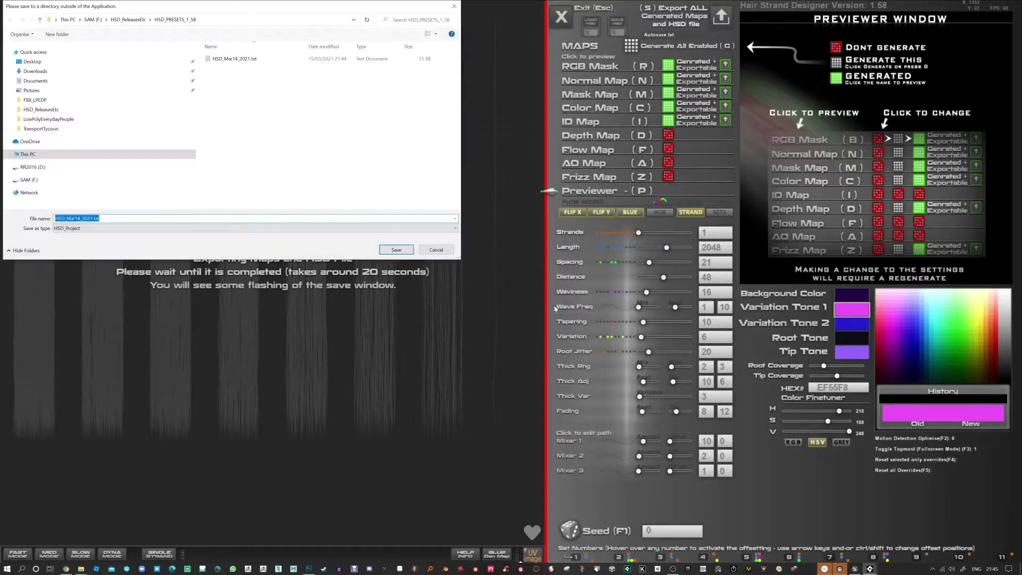
{"action": "left_click", "coordinate": [396, 250]}
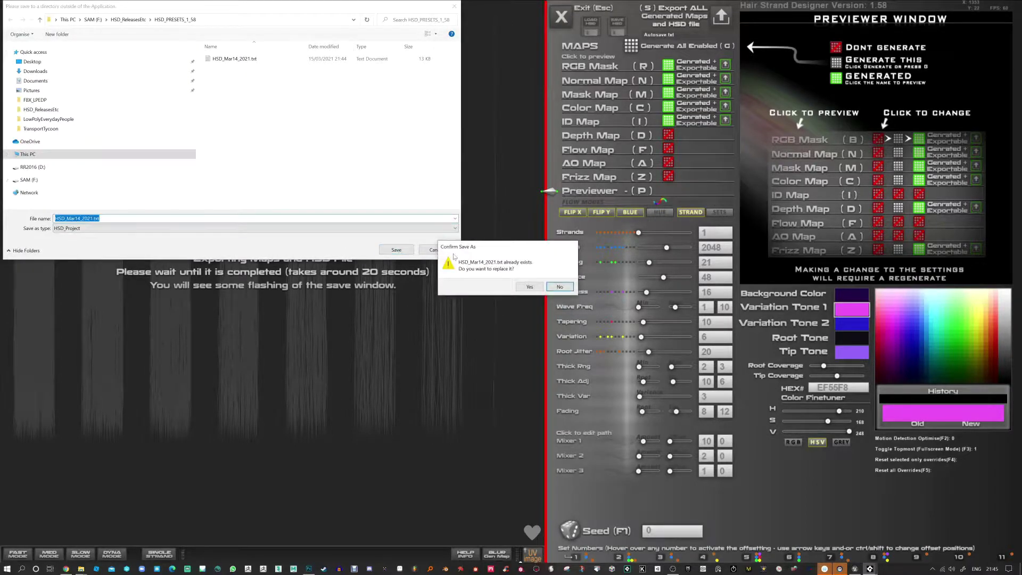
{"action": "left_click", "coordinate": [528, 287]}
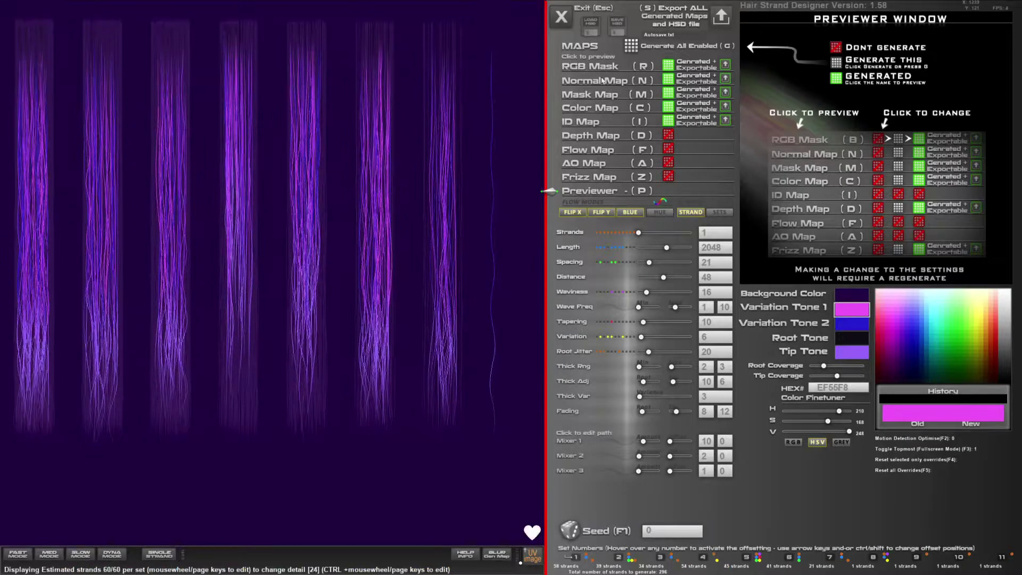
- Review the RGB Mask, Normal, Mask, Color and ID map previews again after the export
{"action": "left_click", "coordinate": [594, 66]}
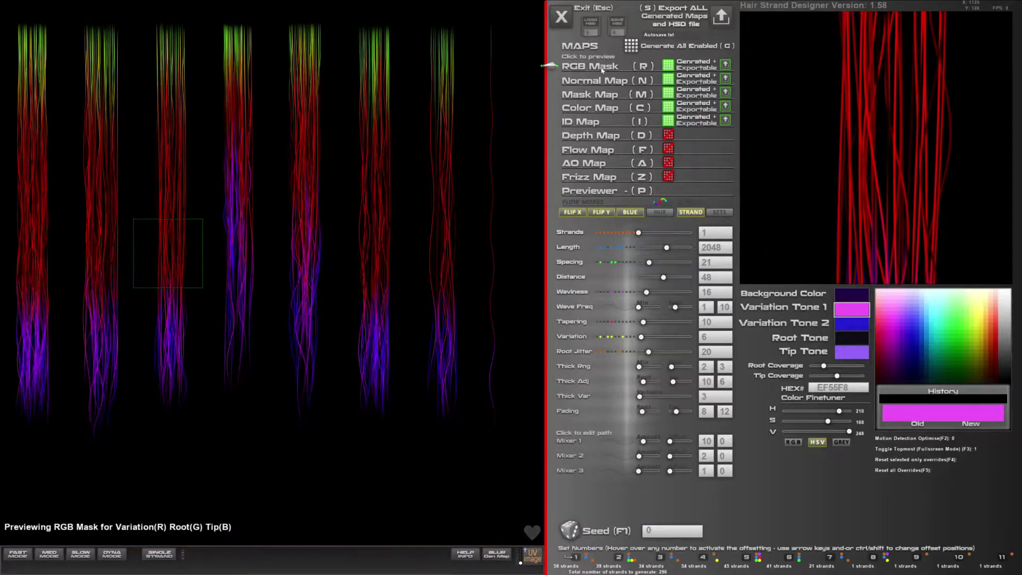
{"action": "left_click", "coordinate": [586, 82]}
{"action": "left_click", "coordinate": [585, 95]}
{"action": "left_click", "coordinate": [585, 122]}
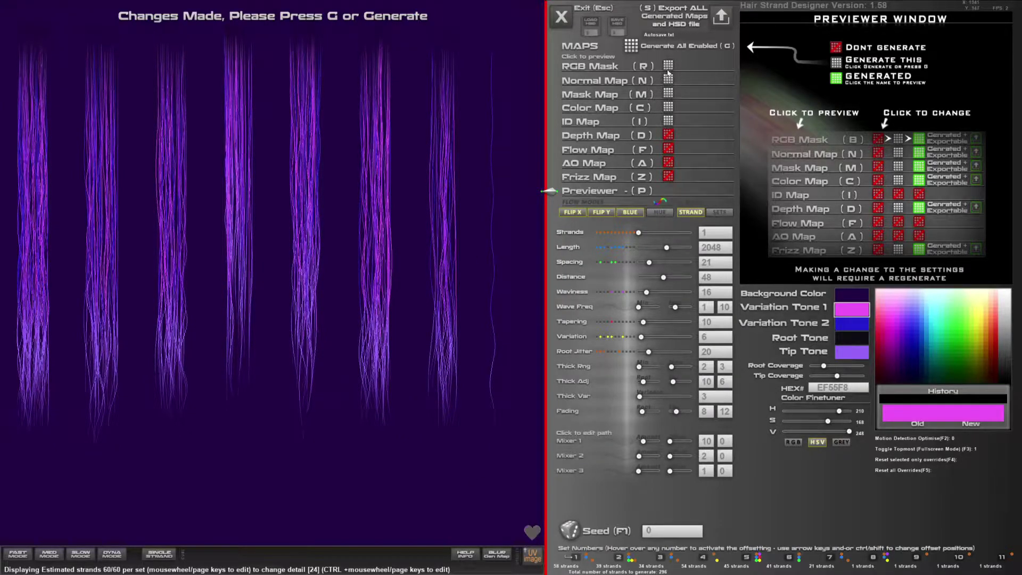
{"action": "left_click", "coordinate": [591, 107]}
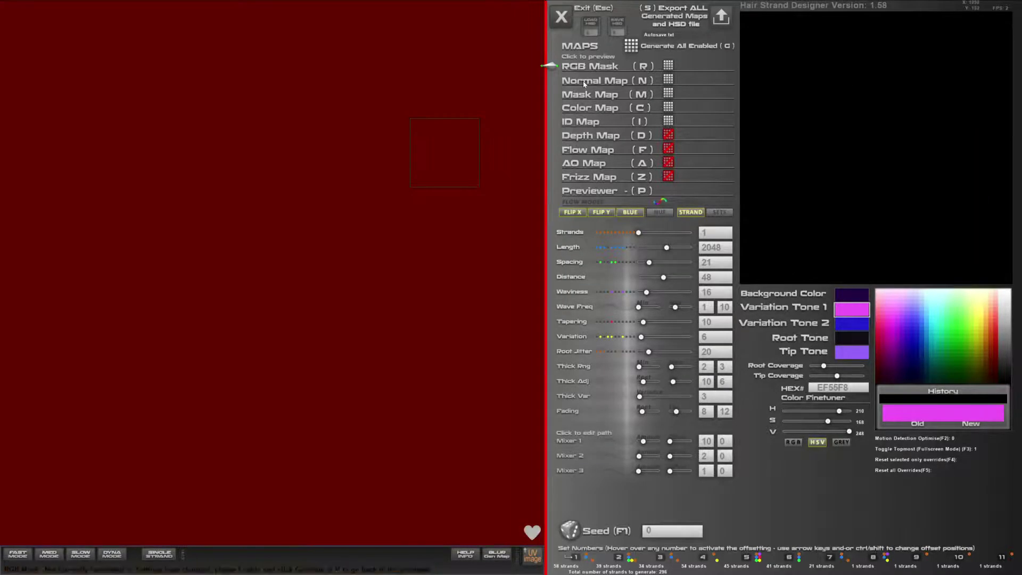
{"action": "left_click", "coordinate": [584, 122]}
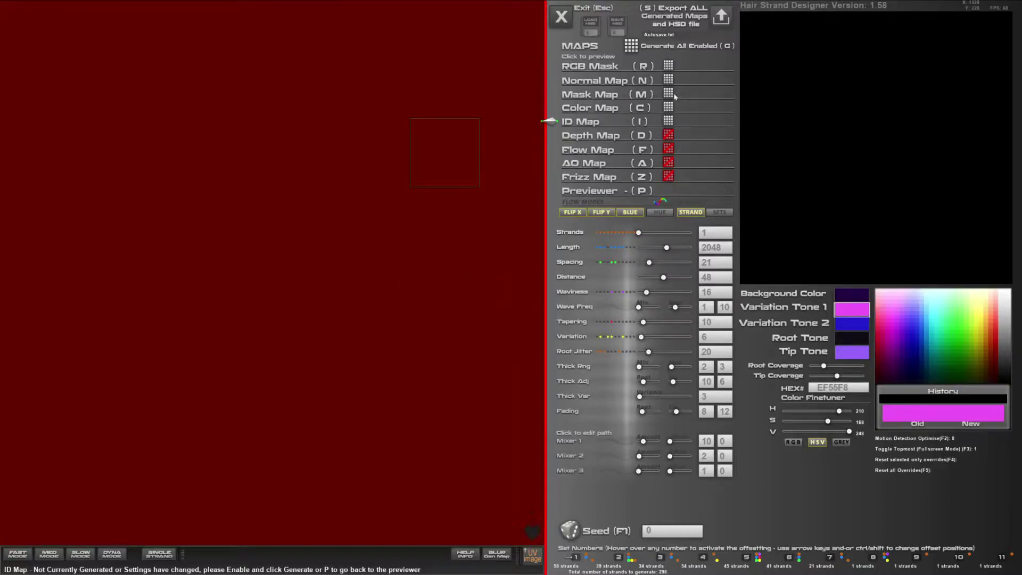
- Quit Hair Strand Designer and switch to the StylizedHairShader project in Unreal Editor
{"action": "key", "text": "Escape"}
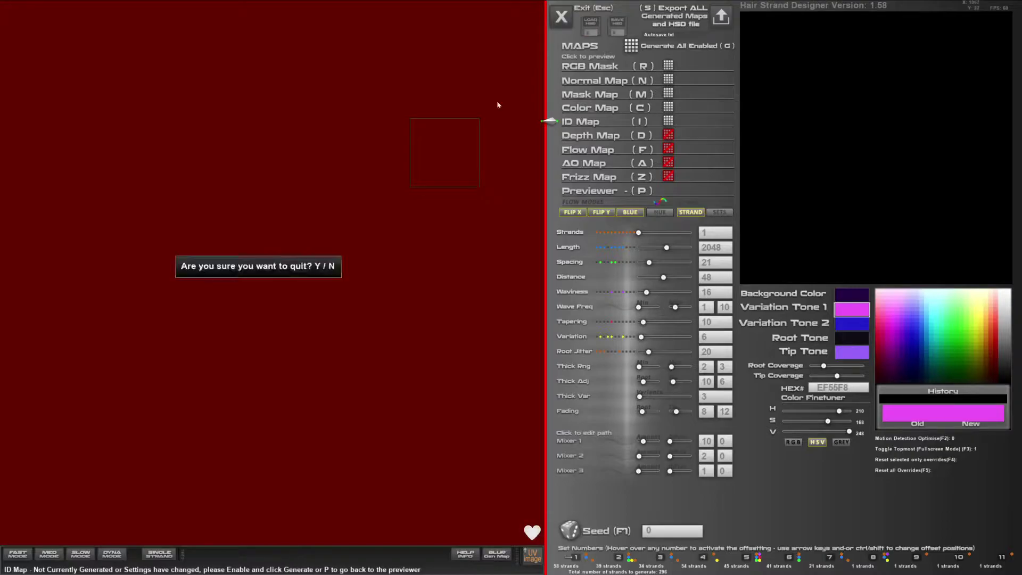
{"action": "key", "text": "y"}
{"action": "left_click", "coordinate": [854, 568]}
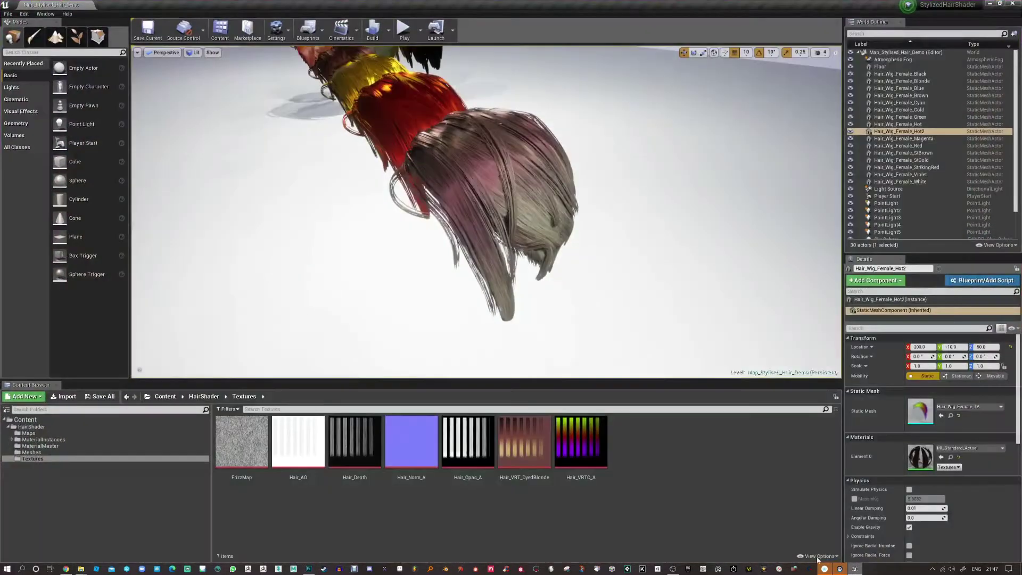
- Create a folder named HSD_Demotextures inside the Textures folder and open it
{"action": "right_click", "coordinate": [304, 516]}
{"action": "left_click", "coordinate": [330, 277]}
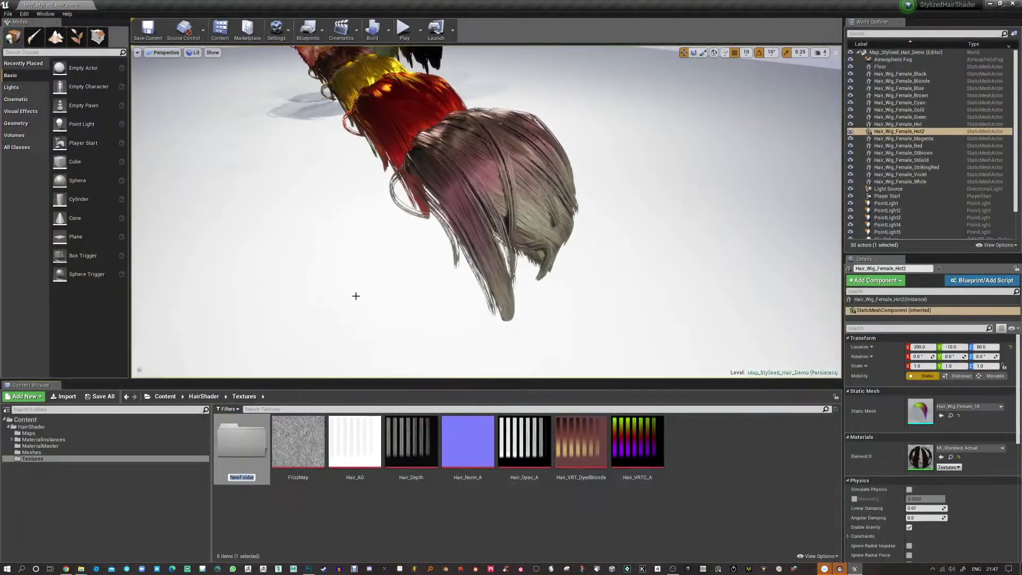
{"action": "type", "text": "HSD_Demotextures"}
{"action": "key", "text": "Return"}
{"action": "key", "text": "Return"}
- Import the five HSD_Mar14_2021 PNG maps from HSD_PRESETS_1_58 into HSD_Demotextures and save all assets
{"action": "right_click", "coordinate": [373, 450]}
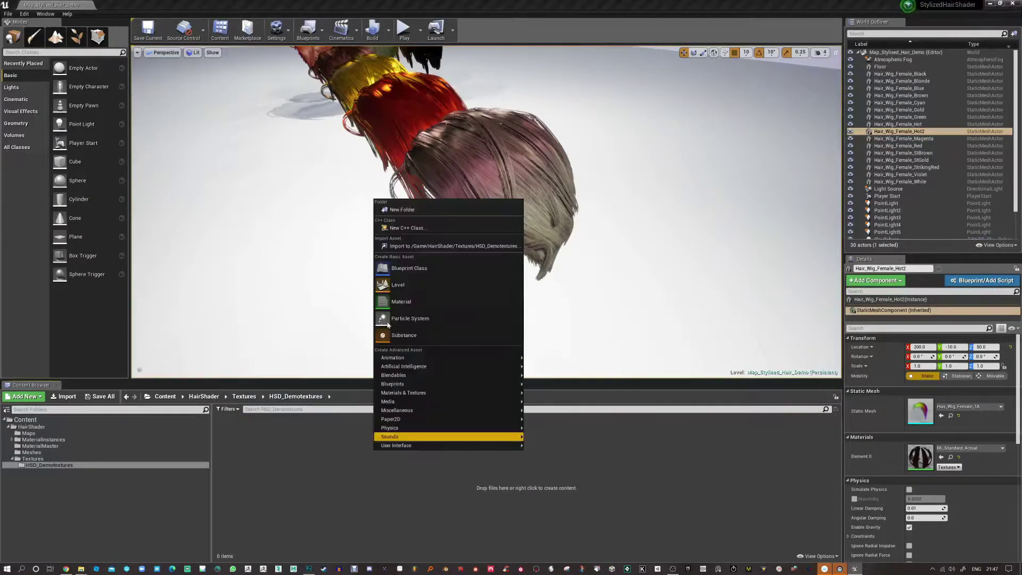
{"action": "left_click", "coordinate": [411, 248]}
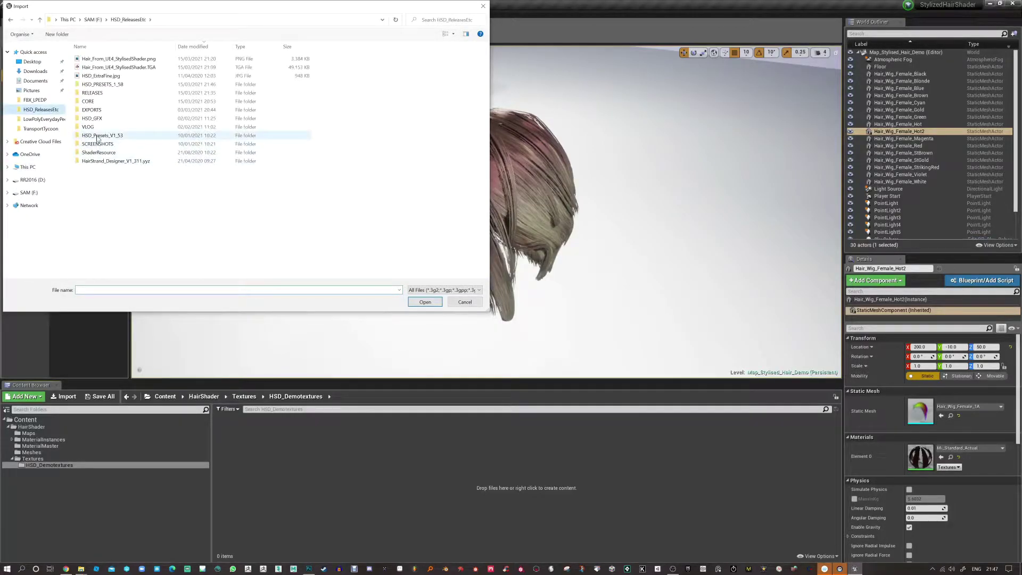
{"action": "double_click", "coordinate": [96, 85]}
{"action": "left_click", "coordinate": [96, 91]}
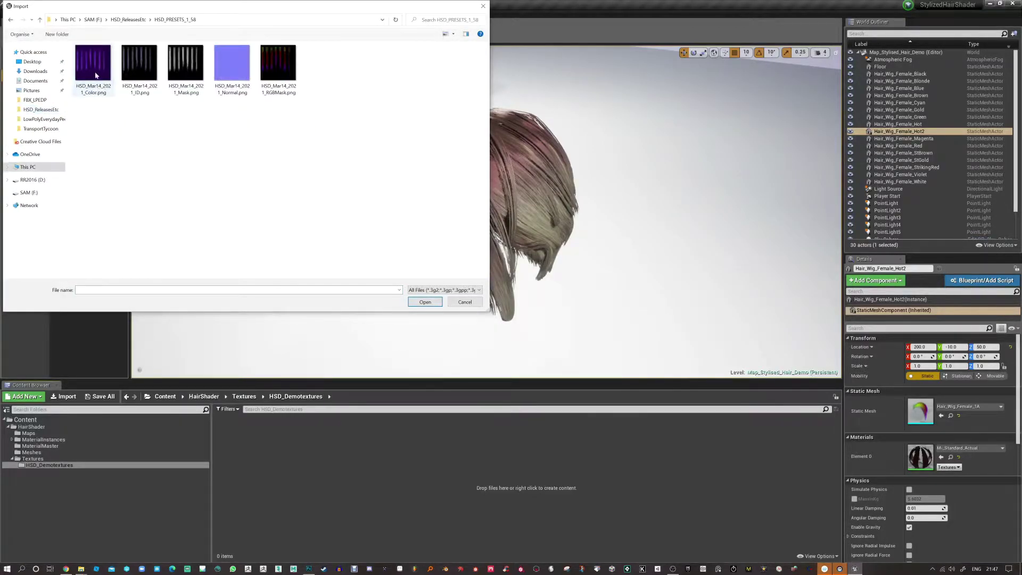
{"action": "left_click", "coordinate": [293, 95], "text": "shift"}
{"action": "left_click", "coordinate": [425, 303]}
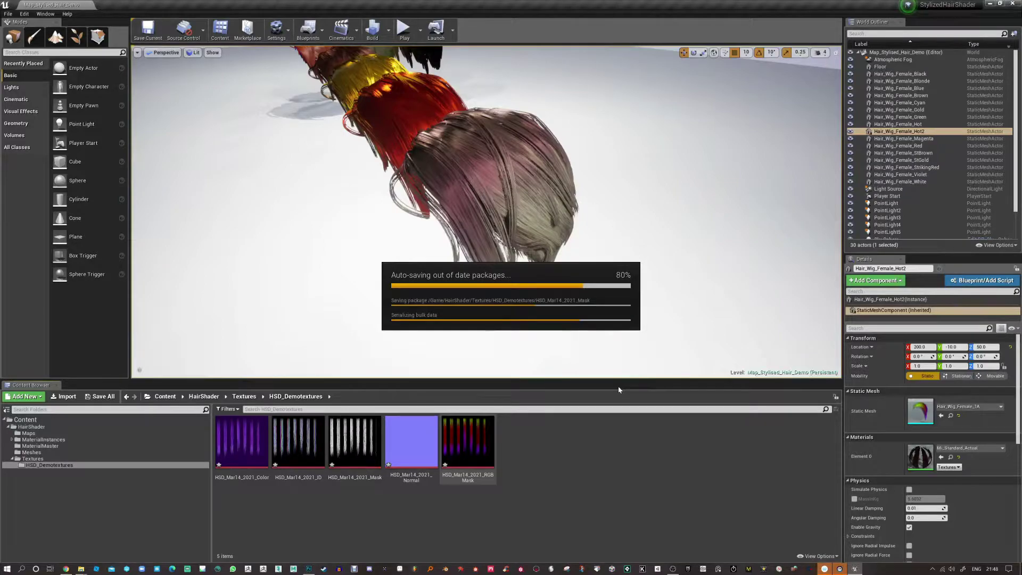
{"action": "key", "text": "ctrl+shift+s"}
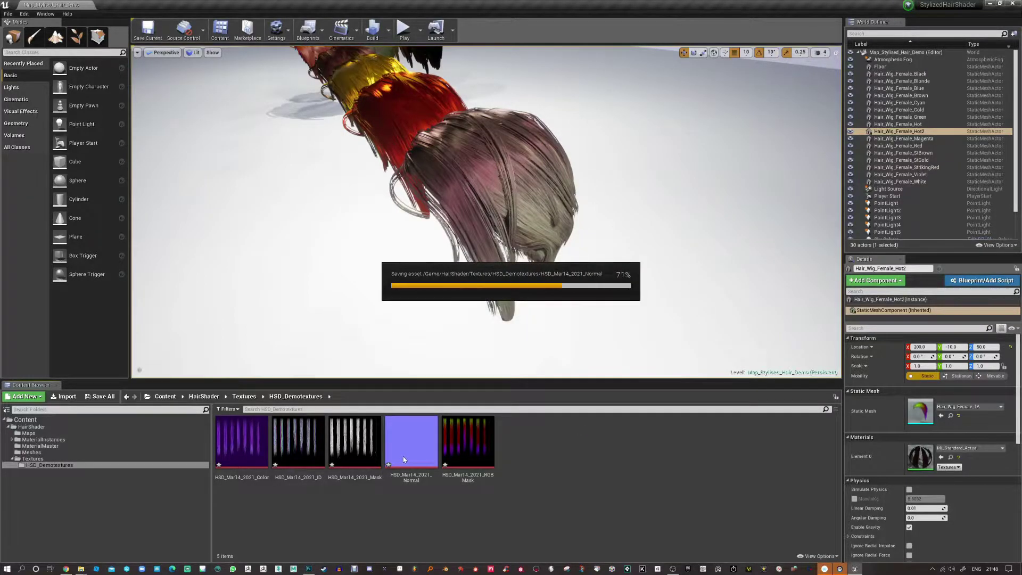
- Select the pale pink wig at the end of the front row and open its material instance Mi_Standard_Actual
{"action": "scroll", "coordinate": [406, 235], "scroll_direction": "down", "scroll_amount": 6}
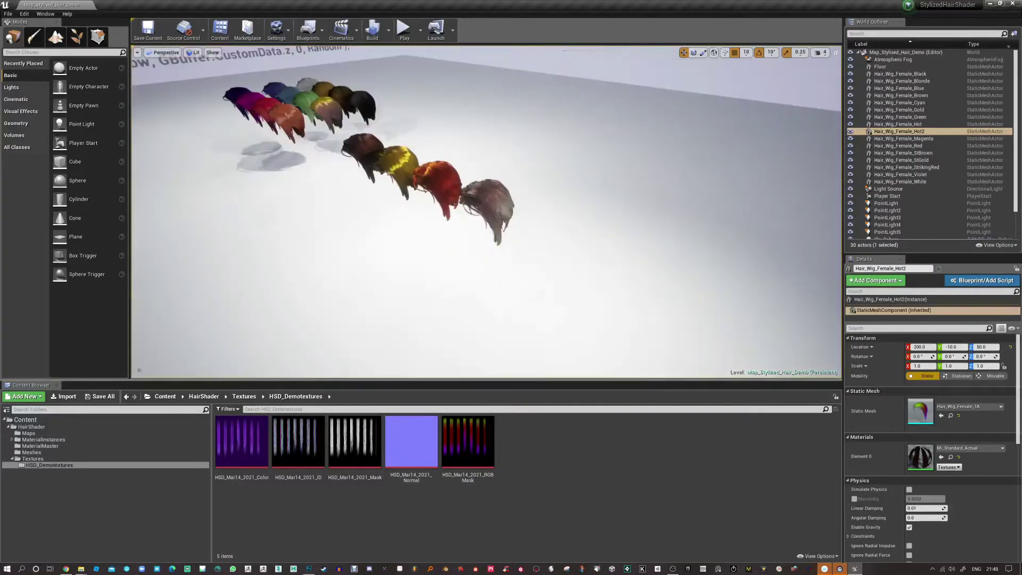
{"action": "scroll", "coordinate": [431, 221], "scroll_direction": "up", "scroll_amount": 2}
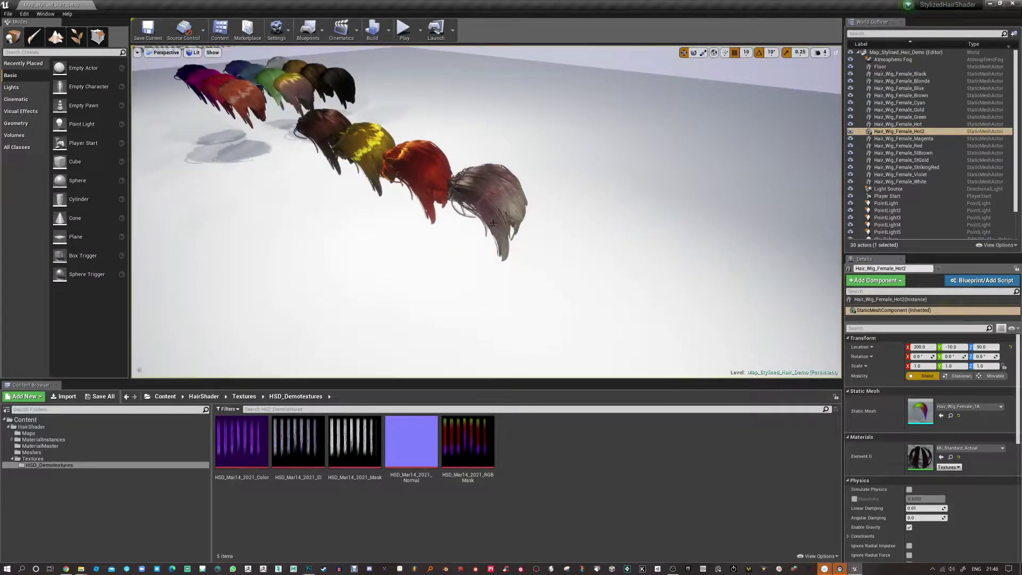
{"action": "left_click", "coordinate": [490, 205]}
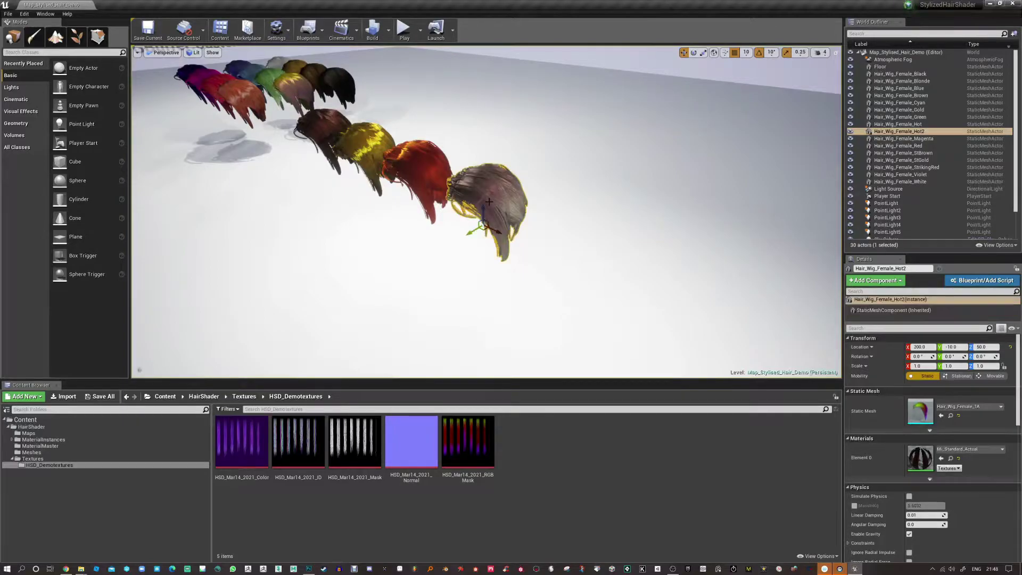
{"action": "left_click_drag", "start_coordinate": [489, 205], "coordinate": [471, 226], "text": "alt"}
{"action": "left_click", "coordinate": [951, 459]}
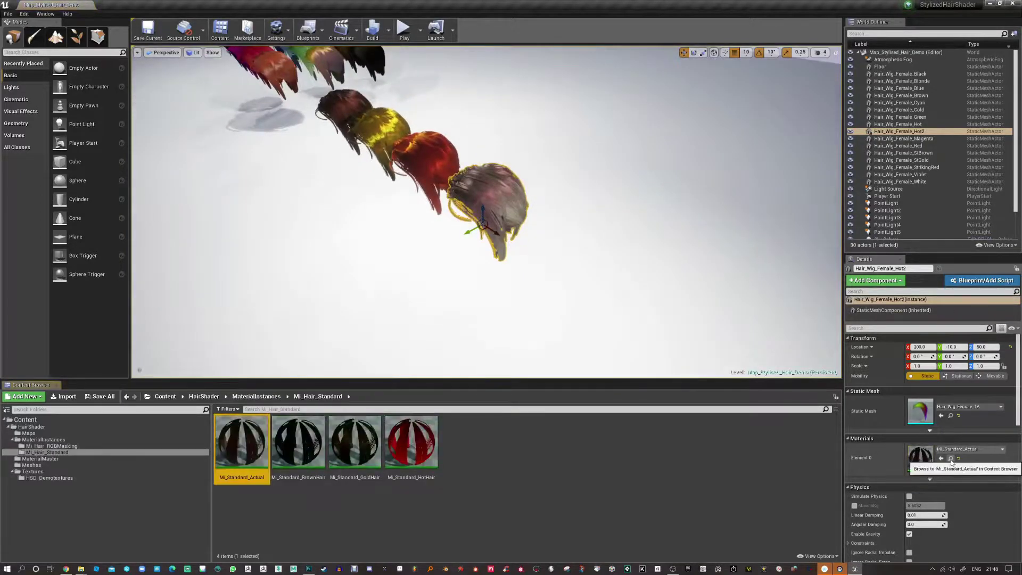
{"action": "double_click", "coordinate": [242, 442]}
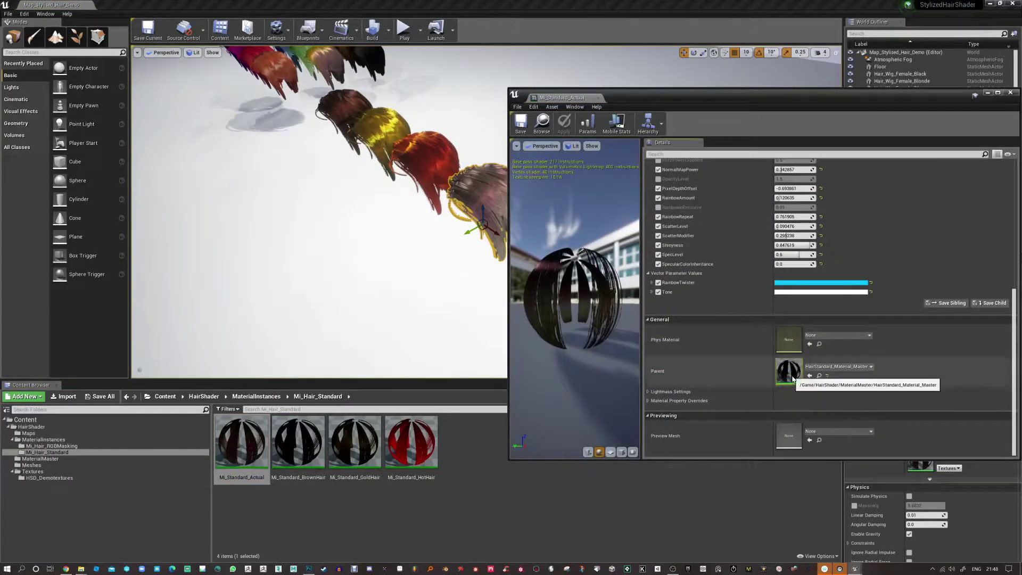
- Locate the parent HairStandard_Material_Master of Mi_Standard_Actual in the MaterialMaster folder and close the instance
{"action": "left_click", "coordinate": [819, 376]}
{"action": "left_click", "coordinate": [350, 451]}
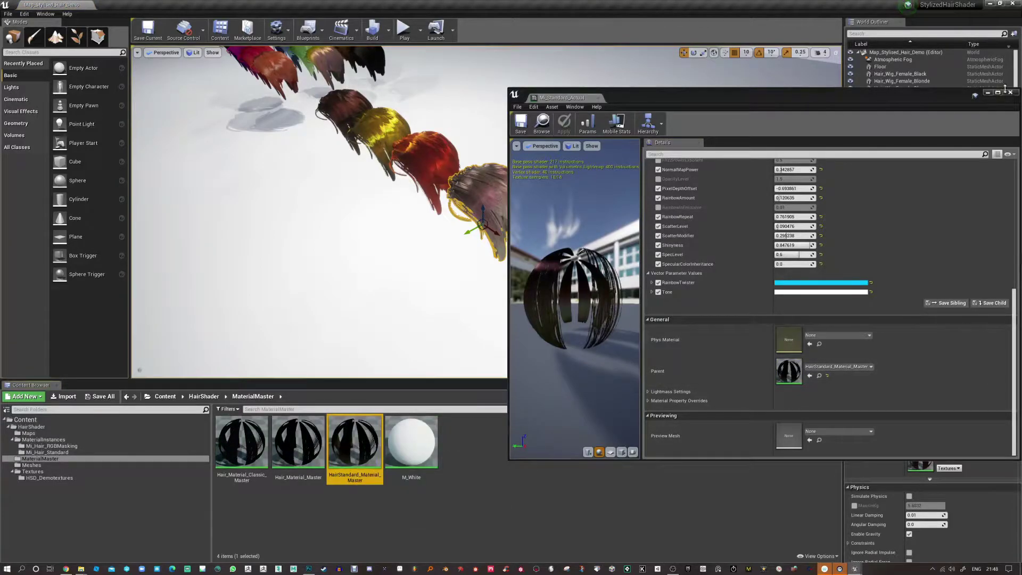
{"action": "left_click", "coordinate": [268, 513]}
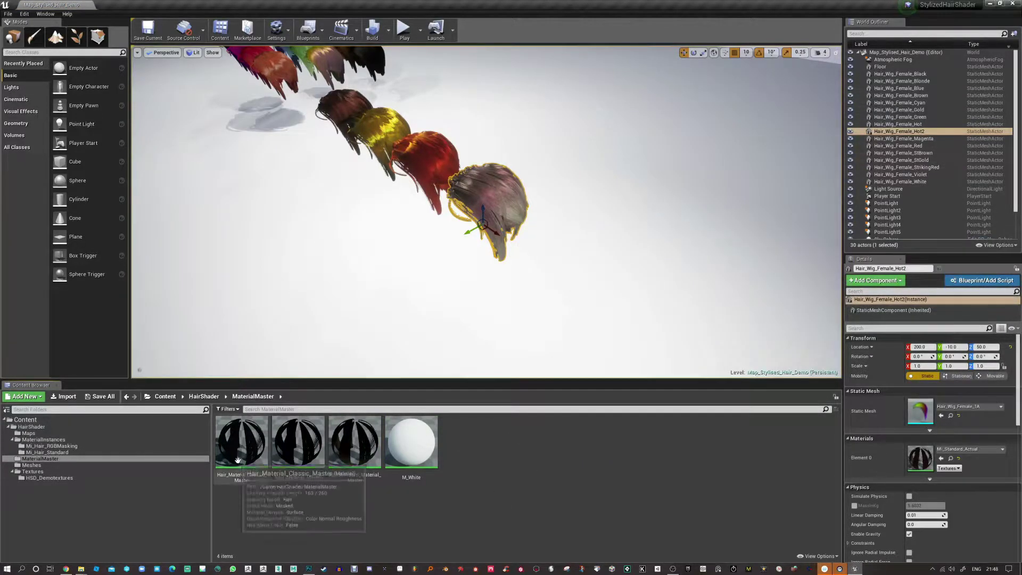
- Open Hair_Material_Classic_Master and examine the Base Textures nodes in its material graph
{"action": "left_click", "coordinate": [298, 449]}
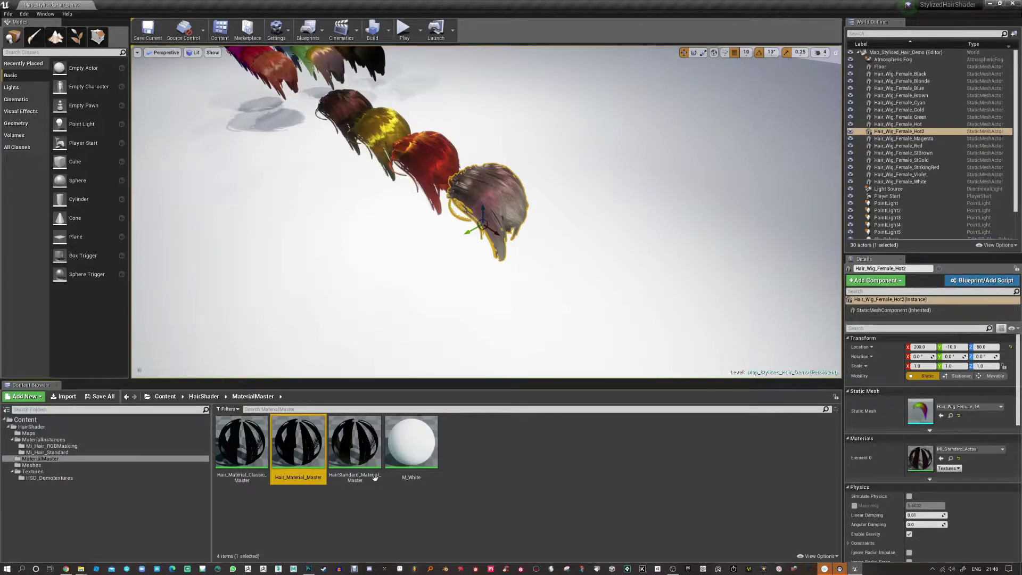
{"action": "double_click", "coordinate": [242, 437]}
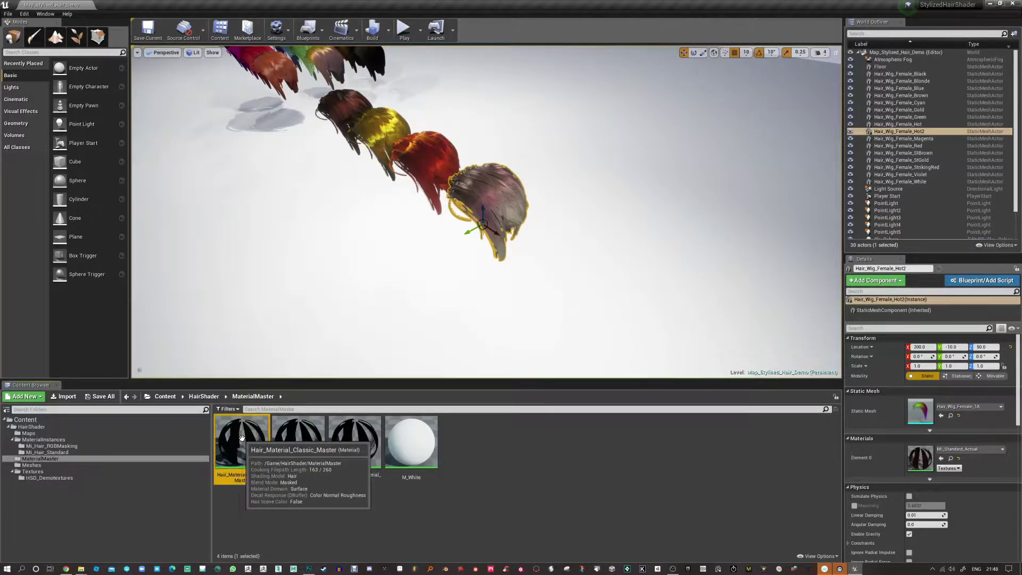
{"action": "scroll", "coordinate": [1001, 273], "scroll_direction": "down", "scroll_amount": 9}
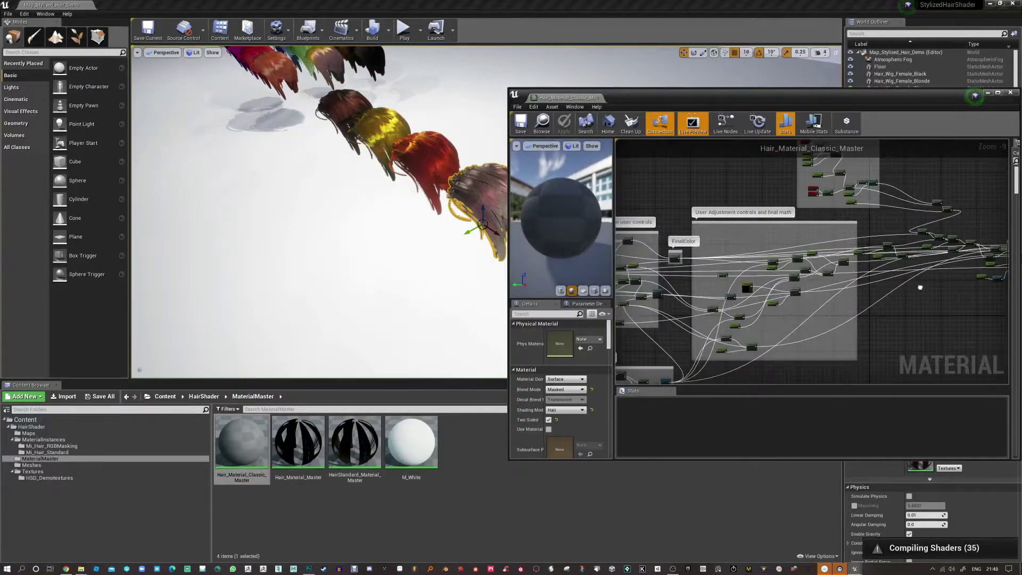
{"action": "scroll", "coordinate": [681, 271], "scroll_direction": "up", "scroll_amount": 7}
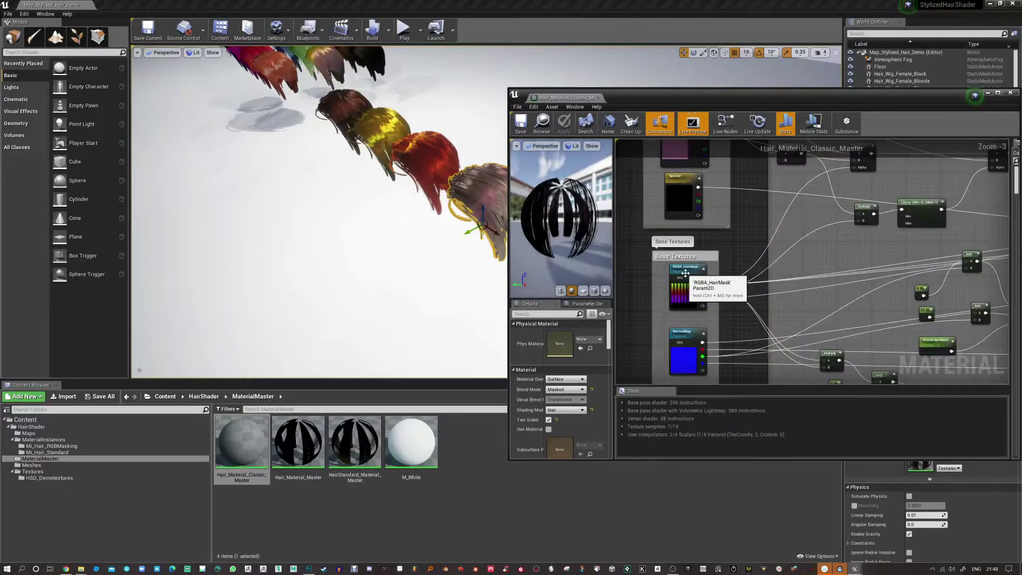
- Examine the material graphs of Hair_Material_Master and HairStandard_Material_Master, then minimize the material editor
{"action": "double_click", "coordinate": [298, 442]}
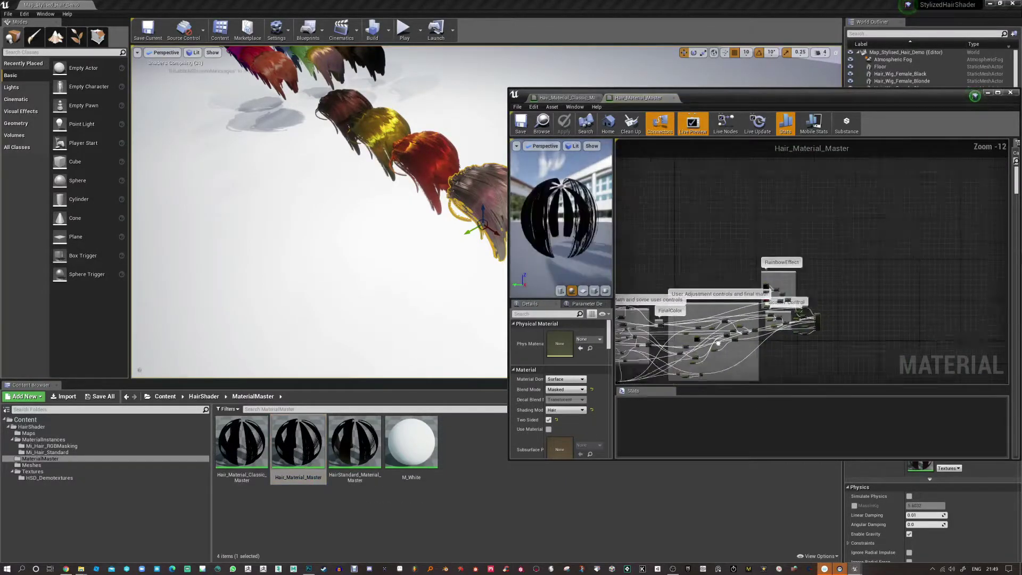
{"action": "scroll", "coordinate": [688, 291], "scroll_direction": "up", "scroll_amount": 4}
{"action": "double_click", "coordinate": [354, 442]}
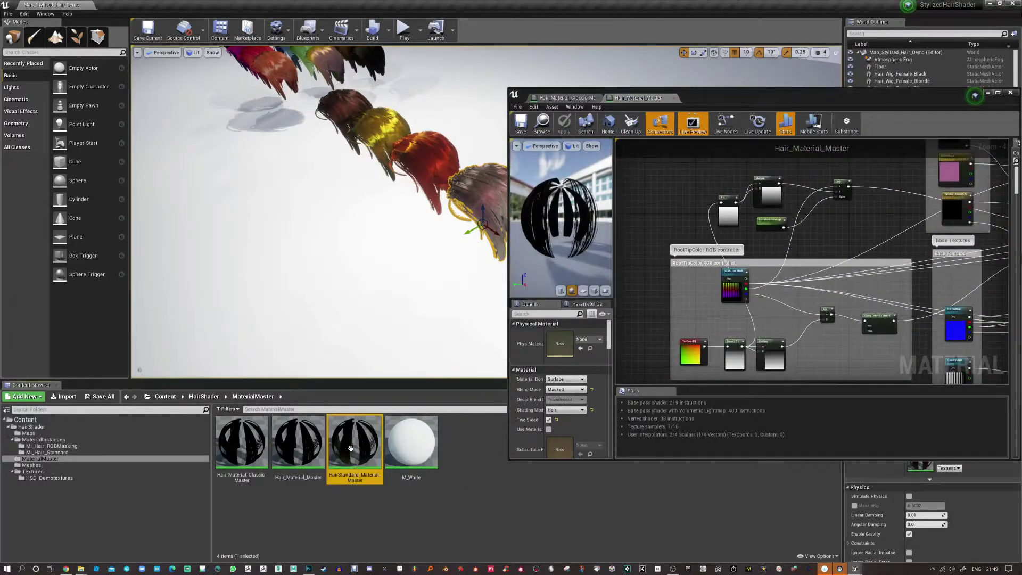
{"action": "scroll", "coordinate": [757, 327], "scroll_direction": "down", "scroll_amount": 6}
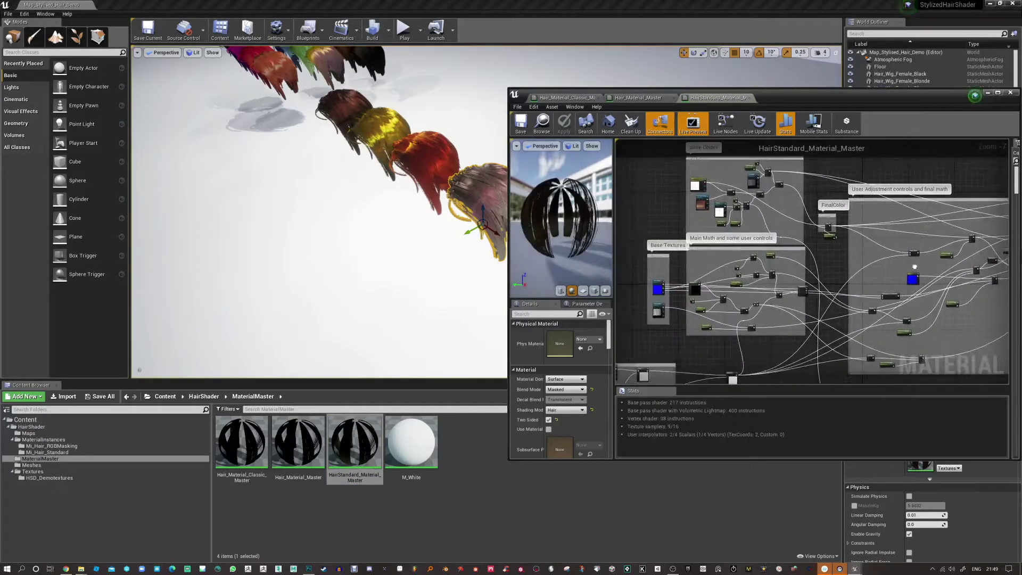
{"action": "right_click_drag", "start_coordinate": [851, 292], "coordinate": [900, 315]}
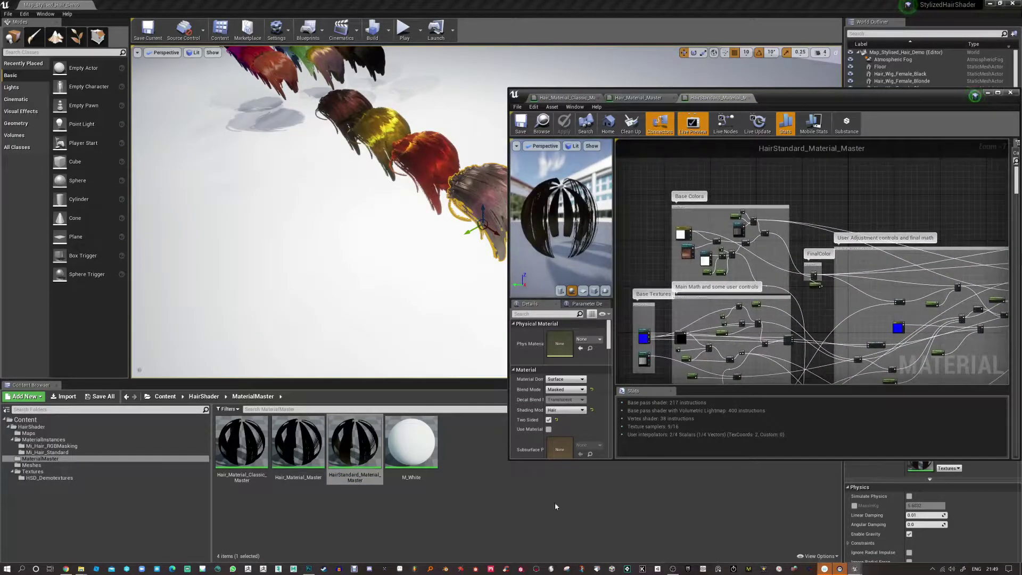
{"action": "left_click", "coordinate": [511, 518]}
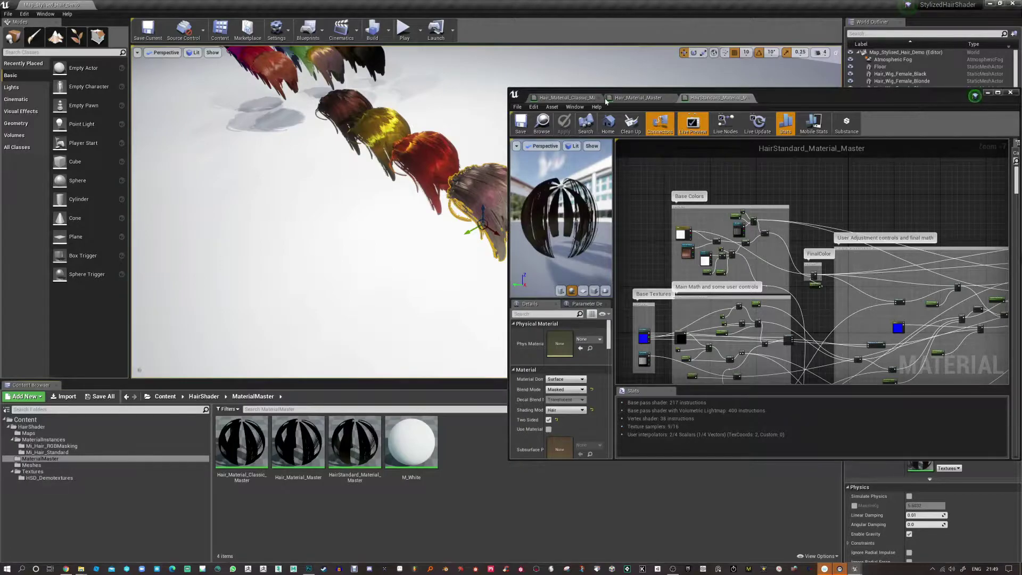
{"action": "left_click", "coordinate": [988, 93]}
- Create a material named HairShader_Demo_Master in the MaterialMaster folder and open it
{"action": "right_click", "coordinate": [471, 439]}
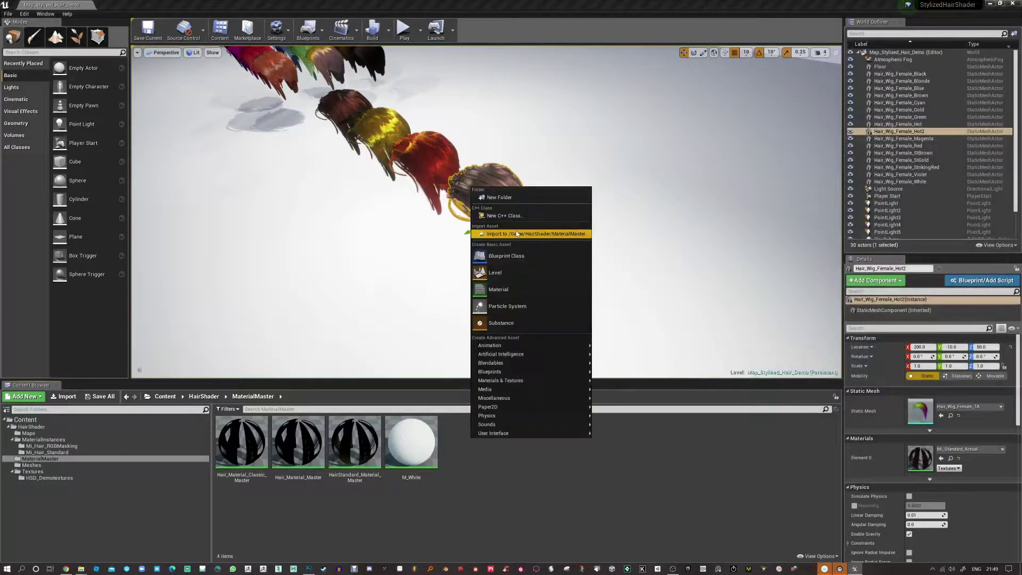
{"action": "left_click", "coordinate": [498, 290]}
{"action": "key", "text": "BackSpace"}
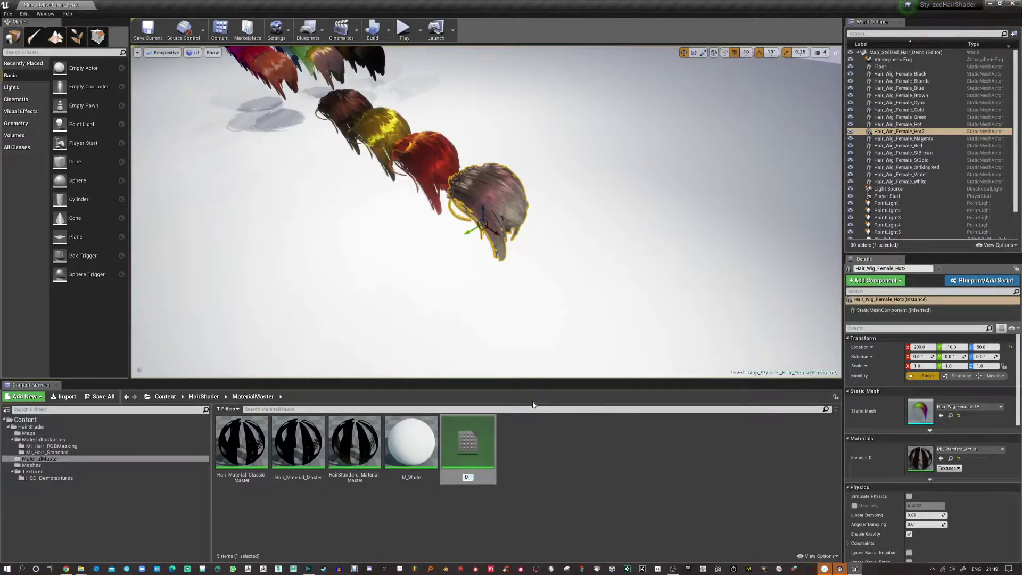
{"action": "type", "text": "HairShader_Demo_Master"}
{"action": "key", "text": "Return"}
{"action": "key", "text": "Return"}
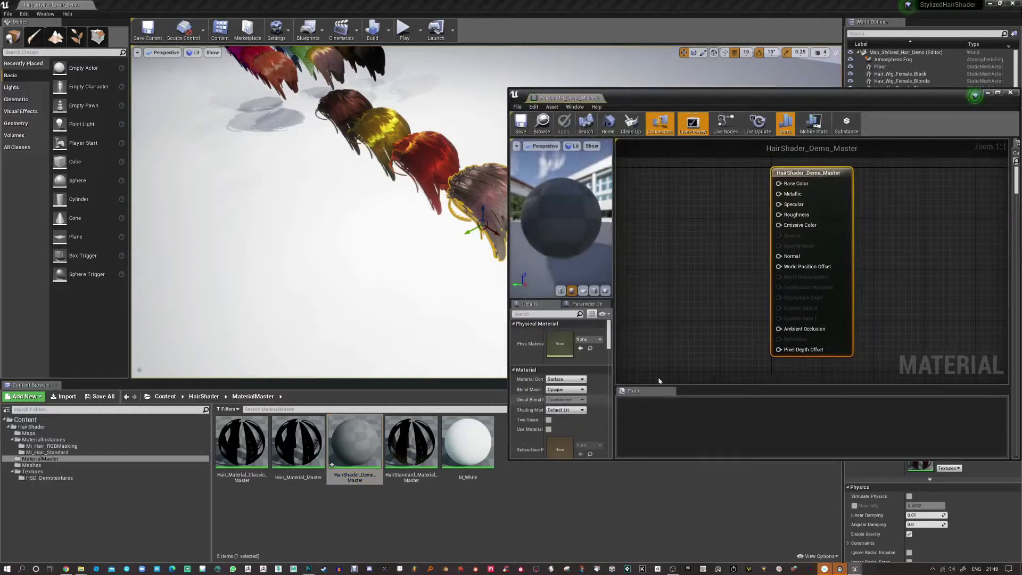
- Add texture samples for the HSD_Mar14_2021 RGBMask, Mask, Normal and ID maps from HSD_Demotextures to the material graph
{"action": "right_click_drag", "start_coordinate": [695, 276], "coordinate": [790, 292]}
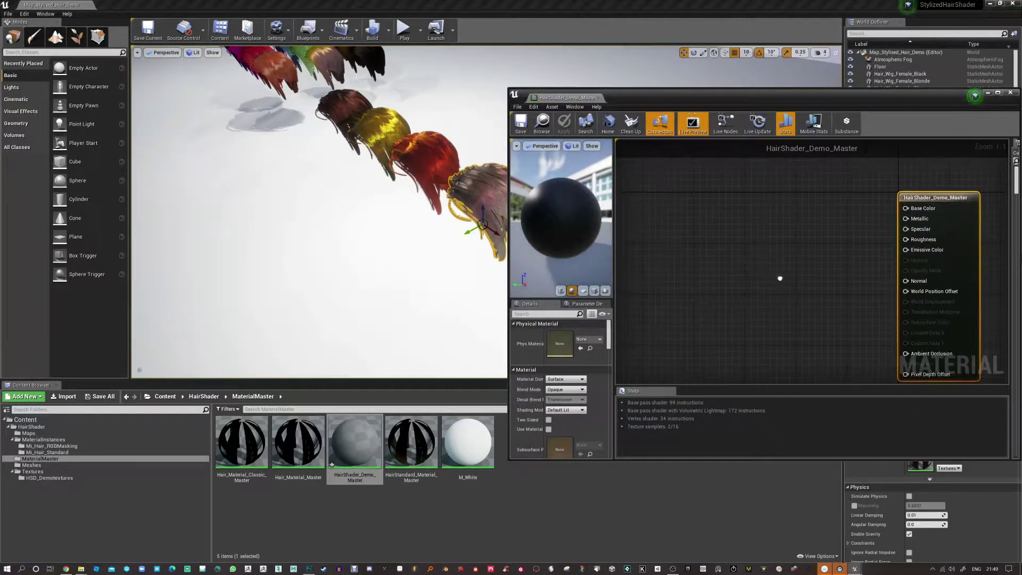
{"action": "left_click", "coordinate": [74, 478]}
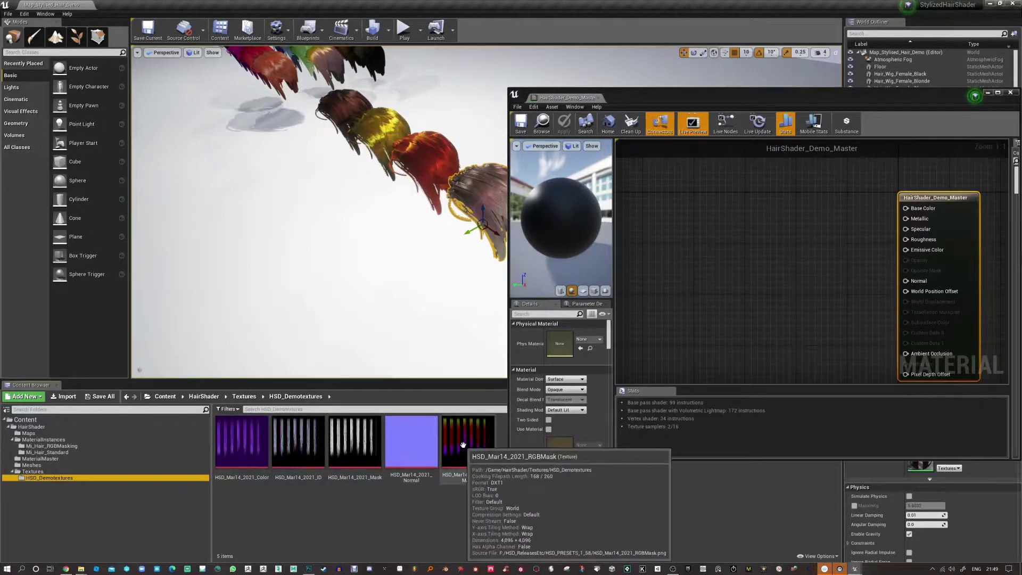
{"action": "left_click_drag", "start_coordinate": [467, 442], "coordinate": [651, 178]}
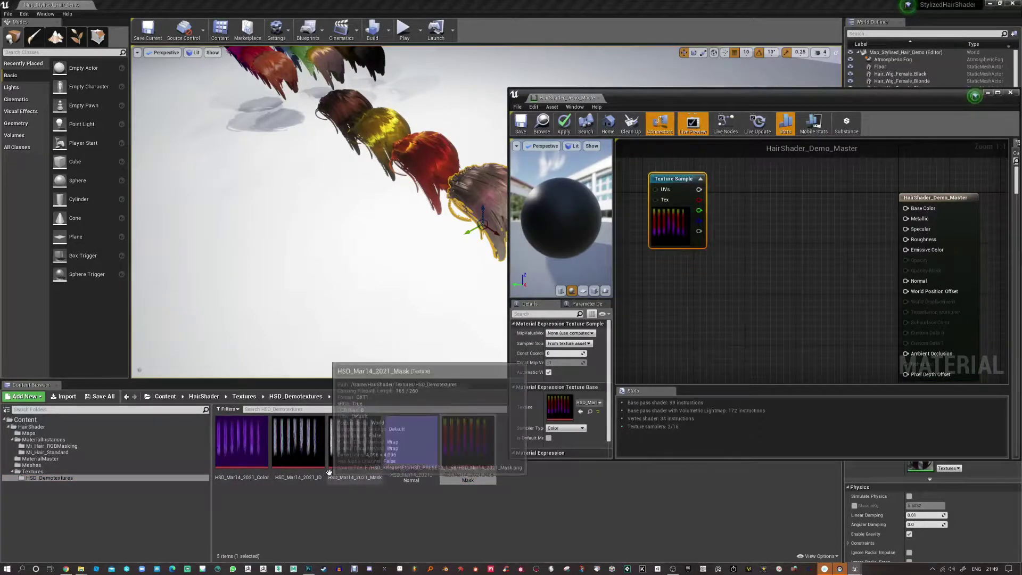
{"action": "left_click_drag", "start_coordinate": [354, 442], "coordinate": [659, 262]}
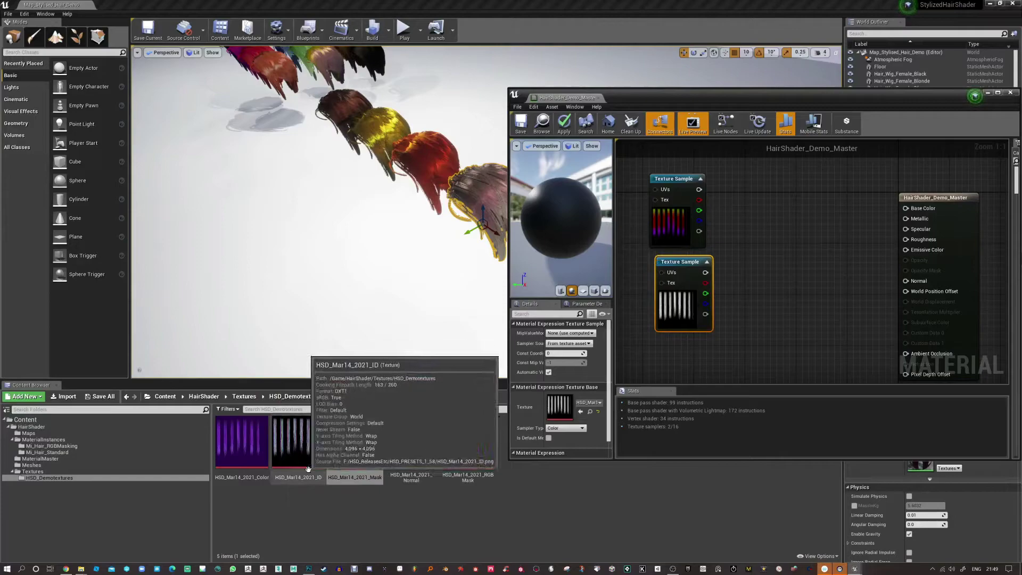
{"action": "left_click_drag", "start_coordinate": [411, 442], "coordinate": [765, 318]}
{"action": "right_click_drag", "start_coordinate": [757, 295], "coordinate": [778, 232]}
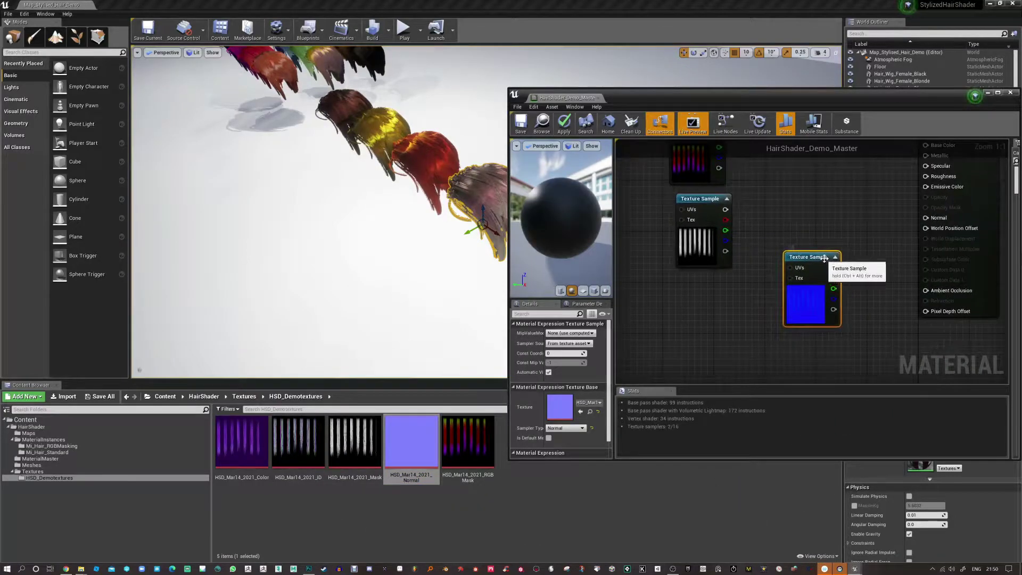
{"action": "left_click_drag", "start_coordinate": [824, 258], "coordinate": [746, 273]}
{"action": "left_click_drag", "start_coordinate": [298, 442], "coordinate": [825, 346]}
{"action": "scroll", "coordinate": [772, 266], "scroll_direction": "down", "scroll_amount": 3}
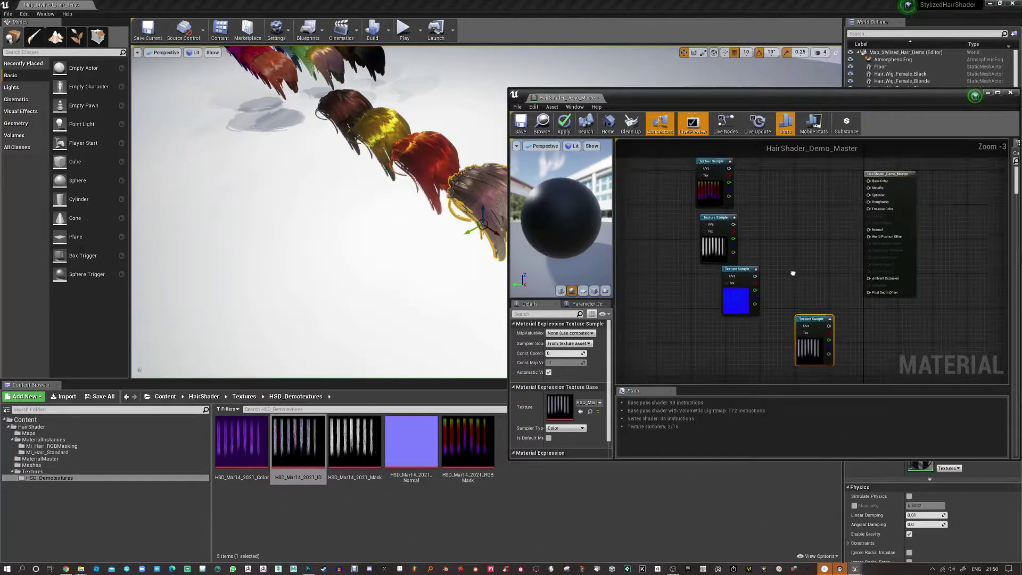
- Connect the RGBMask sample's RGB output to Base Color and line up the Mask sample beneath it near the material node
{"action": "scroll", "coordinate": [792, 273], "scroll_direction": "up", "scroll_amount": 3}
{"action": "left_click_drag", "start_coordinate": [894, 288], "coordinate": [898, 285]}
{"action": "right_click_drag", "start_coordinate": [807, 322], "coordinate": [798, 250]}
{"action": "left_click_drag", "start_coordinate": [666, 184], "coordinate": [799, 203]}
{"action": "scroll", "coordinate": [777, 207], "scroll_direction": "up", "scroll_amount": 1}
{"action": "right_click_drag", "start_coordinate": [657, 270], "coordinate": [661, 258]}
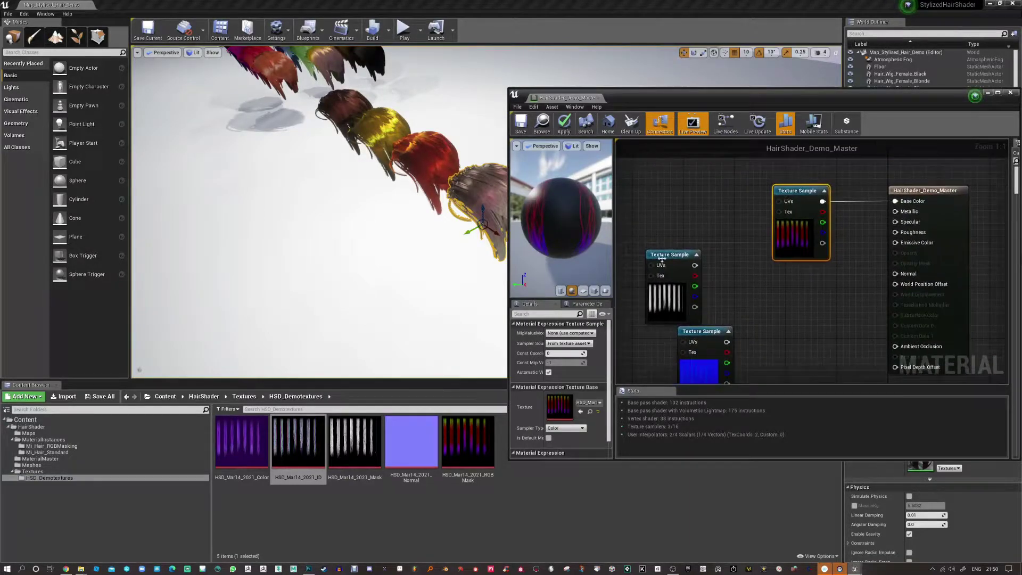
{"action": "left_click_drag", "start_coordinate": [688, 258], "coordinate": [798, 271]}
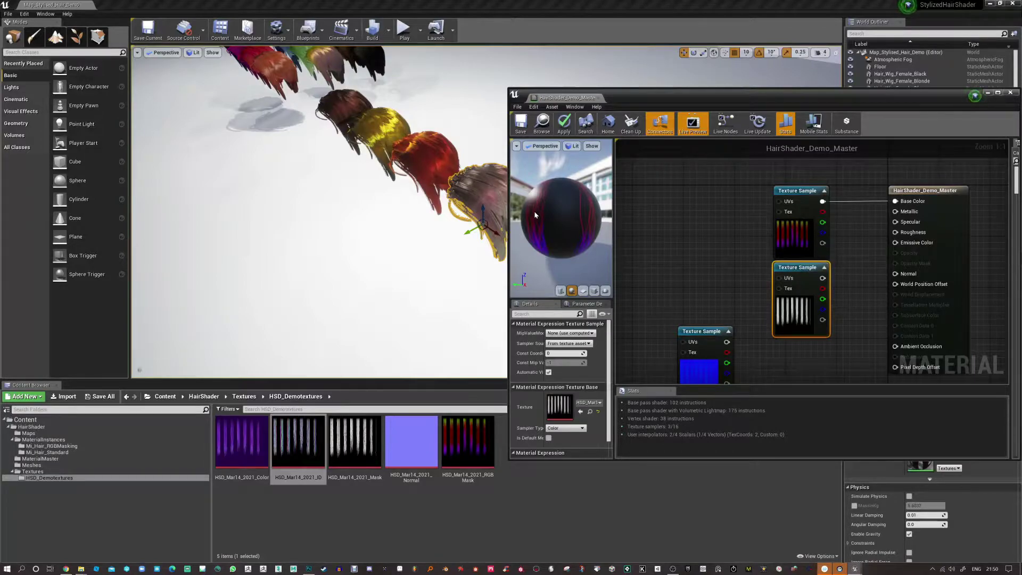
- Feed Base Color from the RGBMask sample's red channel instead and inspect the strands on the preview sphere
{"action": "right_click_drag", "start_coordinate": [834, 222], "coordinate": [754, 226]}
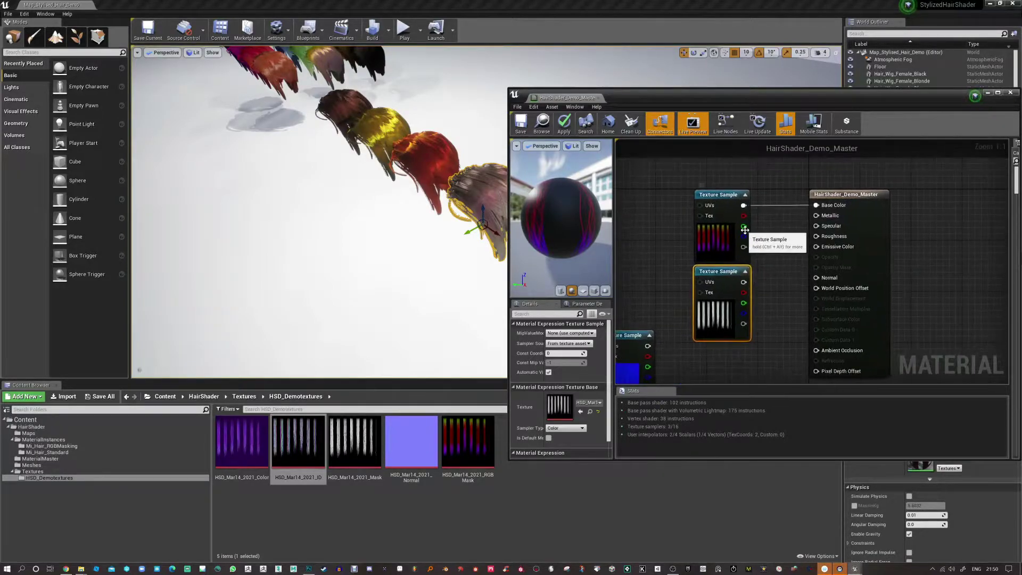
{"action": "left_click_drag", "start_coordinate": [816, 206], "coordinate": [817, 206]}
{"action": "left_click_drag", "start_coordinate": [727, 194], "coordinate": [721, 182]}
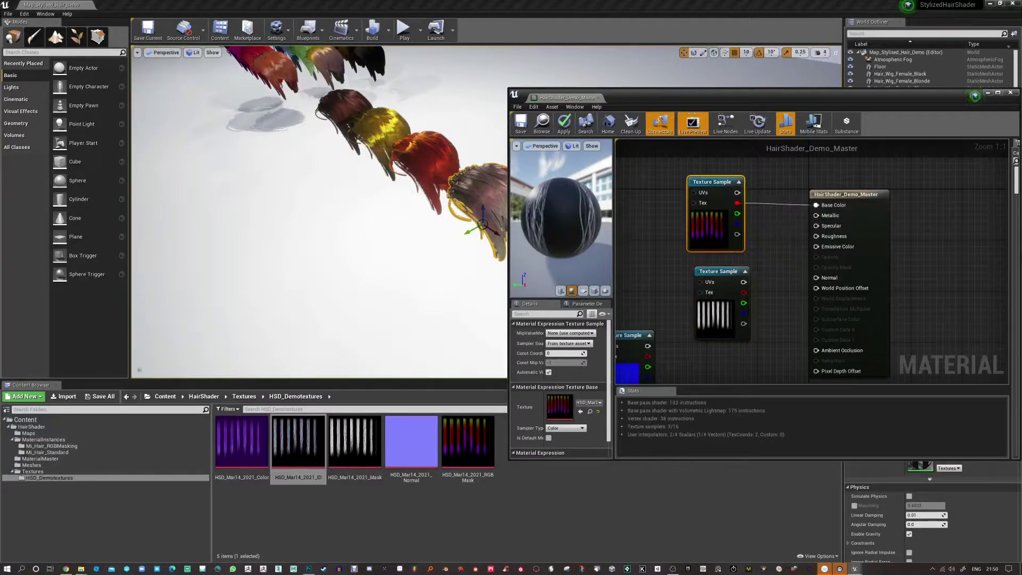
{"action": "left_click_drag", "start_coordinate": [554, 220], "coordinate": [577, 219]}
- Set the material's blend mode to Masked and its shading model to Hair
{"action": "left_click_drag", "start_coordinate": [744, 282], "coordinate": [799, 249]}
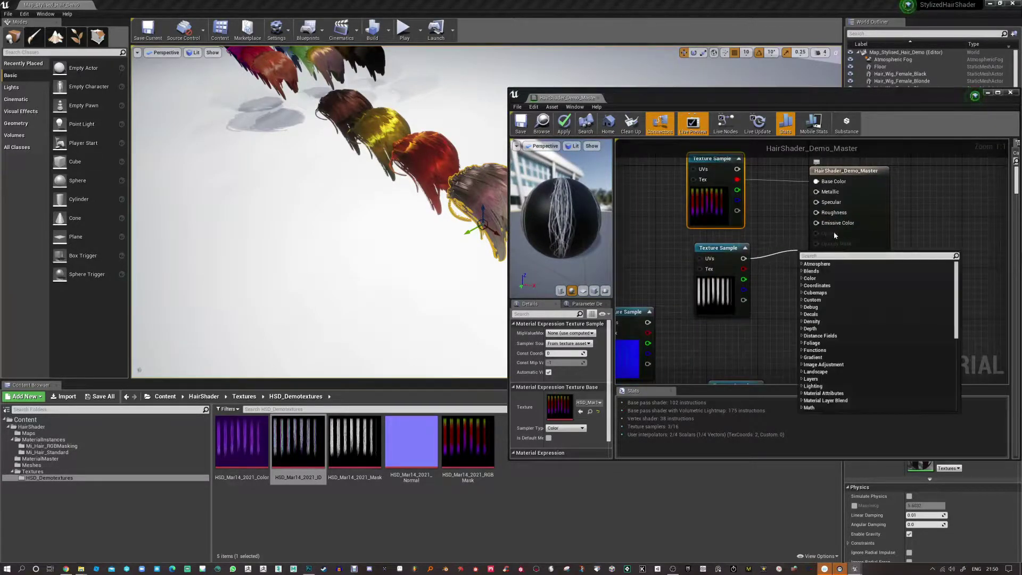
{"action": "left_click", "coordinate": [851, 174]}
{"action": "left_click_drag", "start_coordinate": [614, 329], "coordinate": [658, 329]}
{"action": "left_click", "coordinate": [580, 389]}
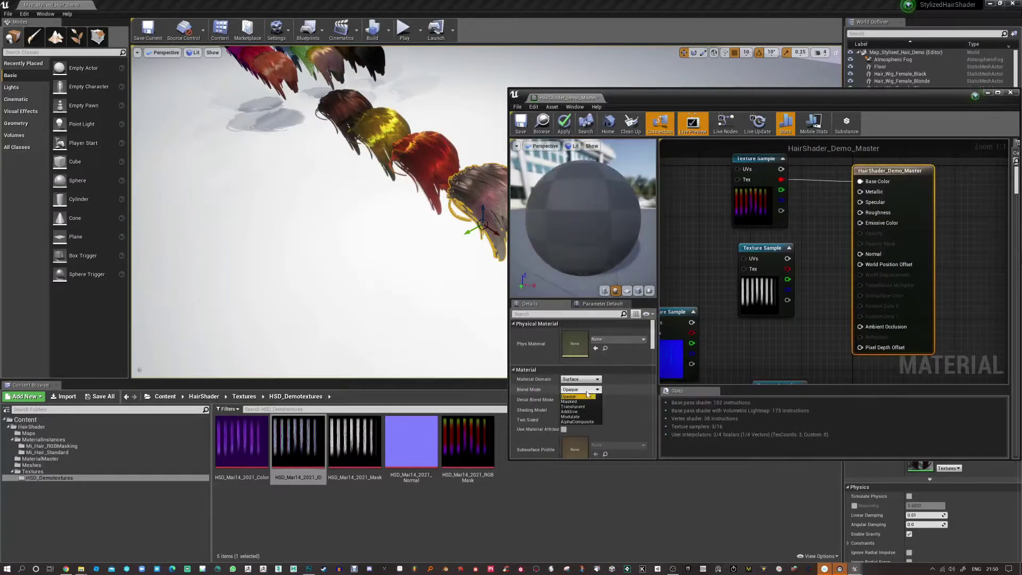
{"action": "left_click", "coordinate": [571, 405]}
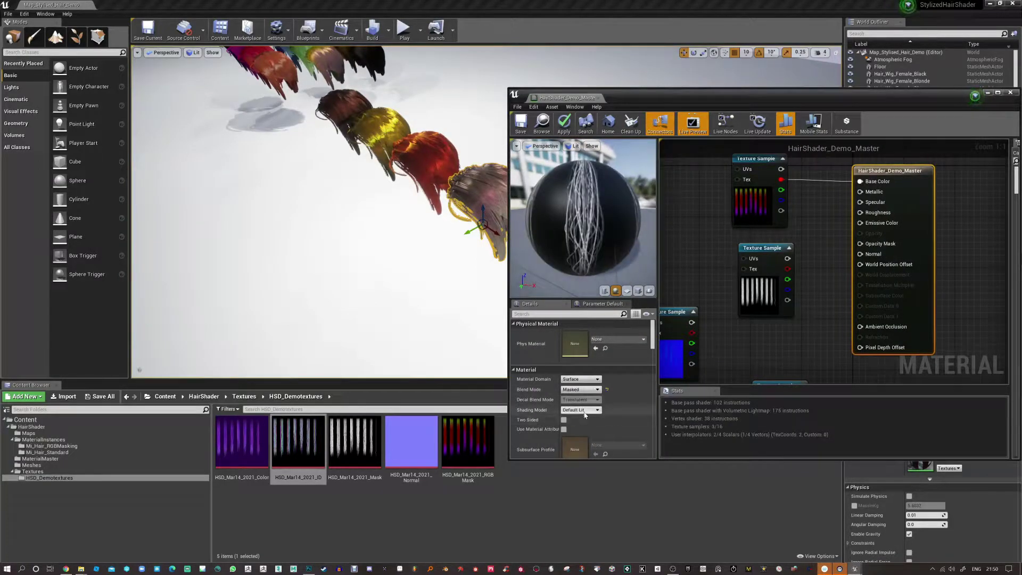
{"action": "left_click", "coordinate": [579, 410]}
{"action": "left_click", "coordinate": [566, 452]}
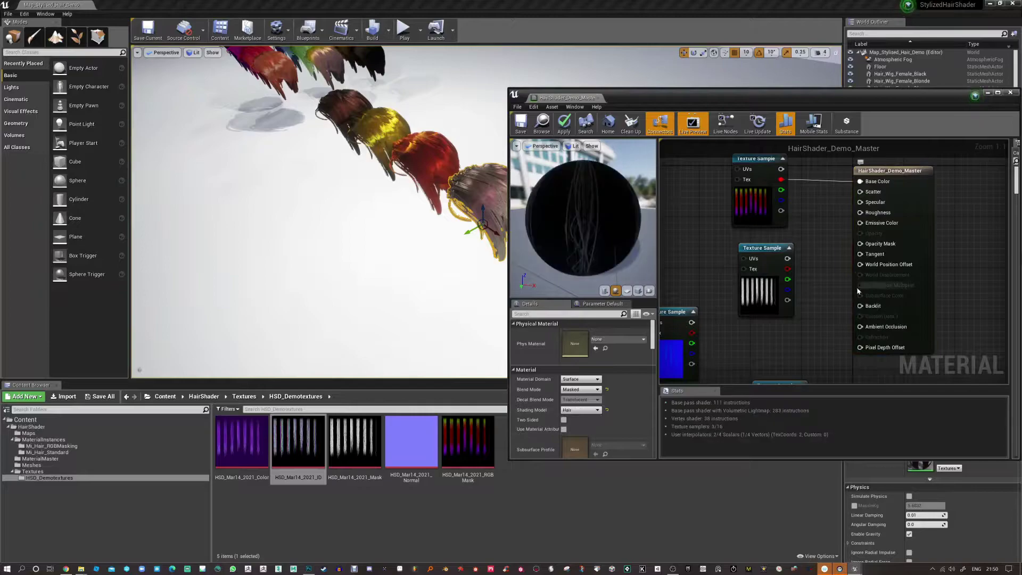
- Connect the Mask texture sample's RGB output to Opacity Mask and move the sample close below the RGBMask sample
{"action": "right_click_drag", "start_coordinate": [832, 229], "coordinate": [819, 259]}
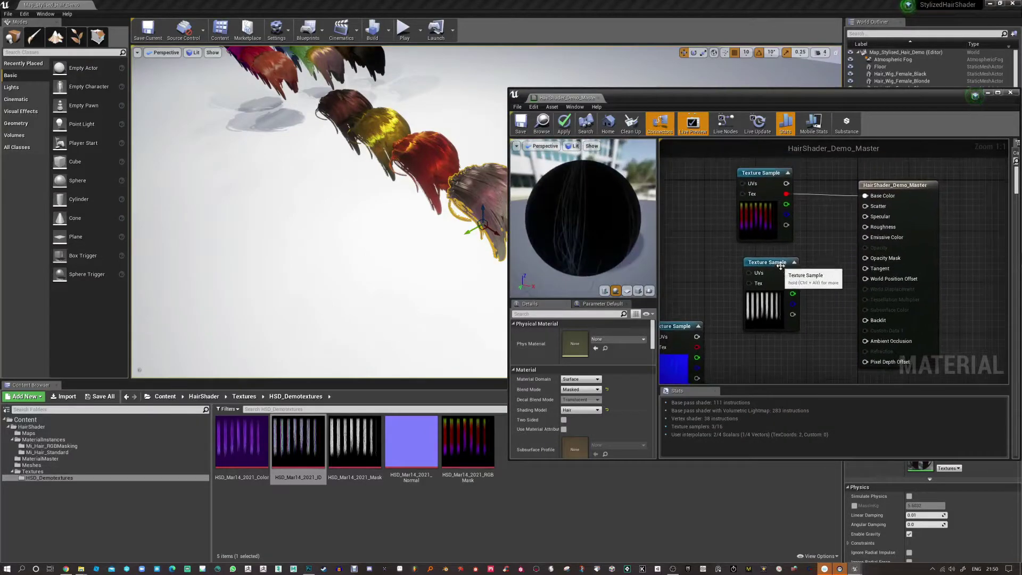
{"action": "left_click_drag", "start_coordinate": [777, 263], "coordinate": [770, 256]}
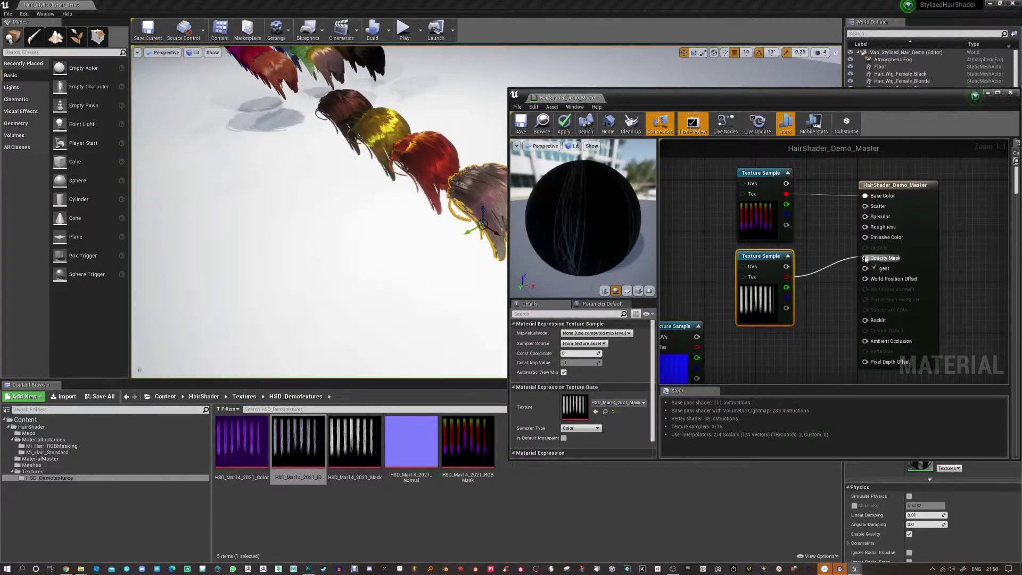
{"action": "left_click_drag", "start_coordinate": [866, 258], "coordinate": [866, 259]}
{"action": "left_click_drag", "start_coordinate": [786, 267], "coordinate": [767, 254]}
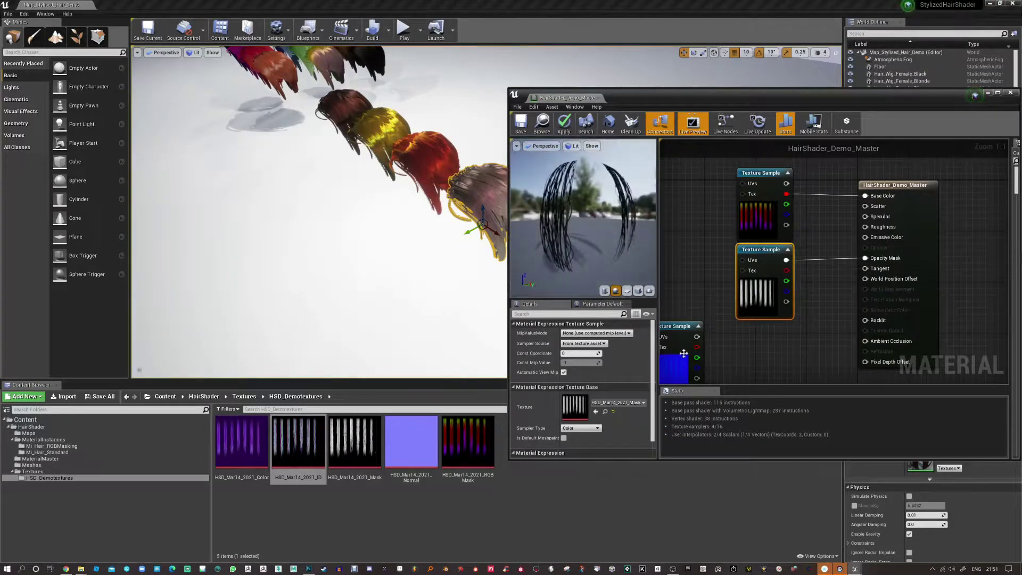
- Place the Normal texture sample directly below the Mask sample and connect its RGB output to Tangent
{"action": "right_click_drag", "start_coordinate": [734, 357], "coordinate": [770, 319]}
{"action": "scroll", "coordinate": [777, 341], "scroll_direction": "down", "scroll_amount": 1}
{"action": "left_click_drag", "start_coordinate": [799, 359], "coordinate": [789, 324]}
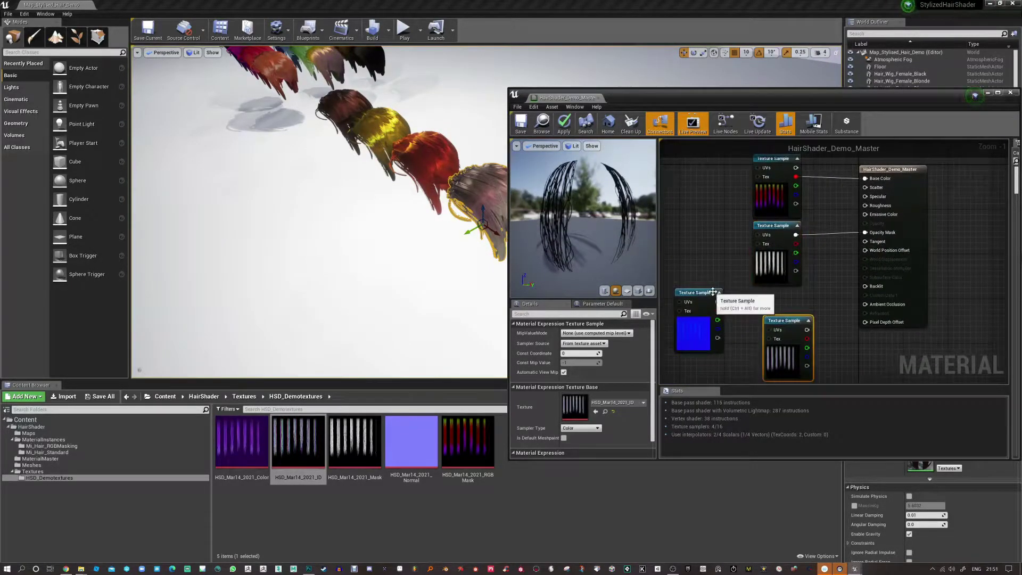
{"action": "left_click_drag", "start_coordinate": [713, 291], "coordinate": [788, 292]}
{"action": "scroll", "coordinate": [791, 341], "scroll_direction": "up", "scroll_amount": 1}
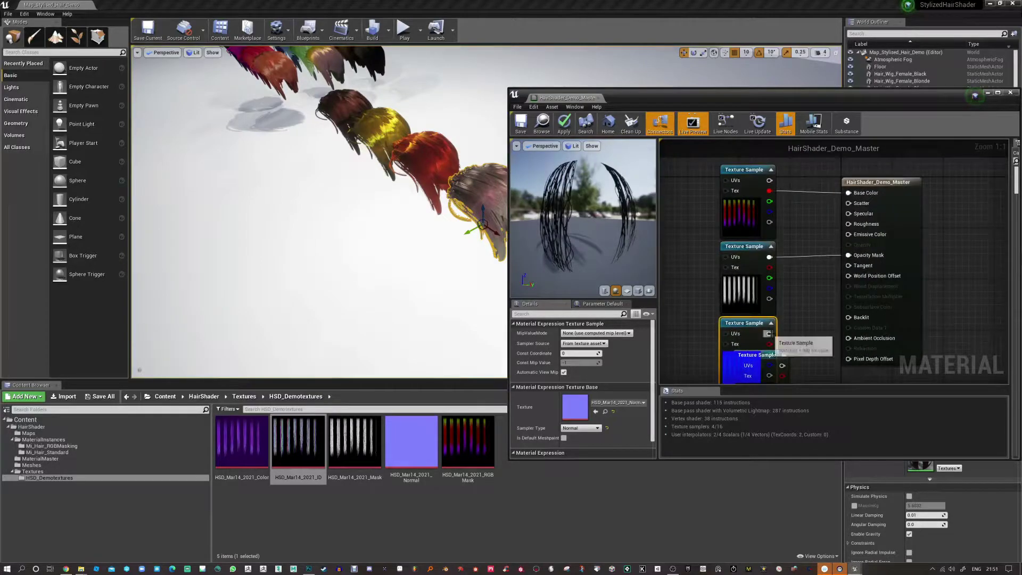
{"action": "left_click_drag", "start_coordinate": [848, 267], "coordinate": [848, 266]}
- Move the ID texture sample to the top of the column, directly above the RGBMask sample
{"action": "right_click_drag", "start_coordinate": [804, 349], "coordinate": [840, 290]}
{"action": "left_click_drag", "start_coordinate": [794, 296], "coordinate": [718, 216]}
{"action": "right_click_drag", "start_coordinate": [720, 216], "coordinate": [709, 366]}
{"action": "left_click_drag", "start_coordinate": [711, 366], "coordinate": [777, 182]}
{"action": "right_click_drag", "start_coordinate": [813, 220], "coordinate": [779, 248]}
{"action": "left_click", "coordinate": [854, 297]}
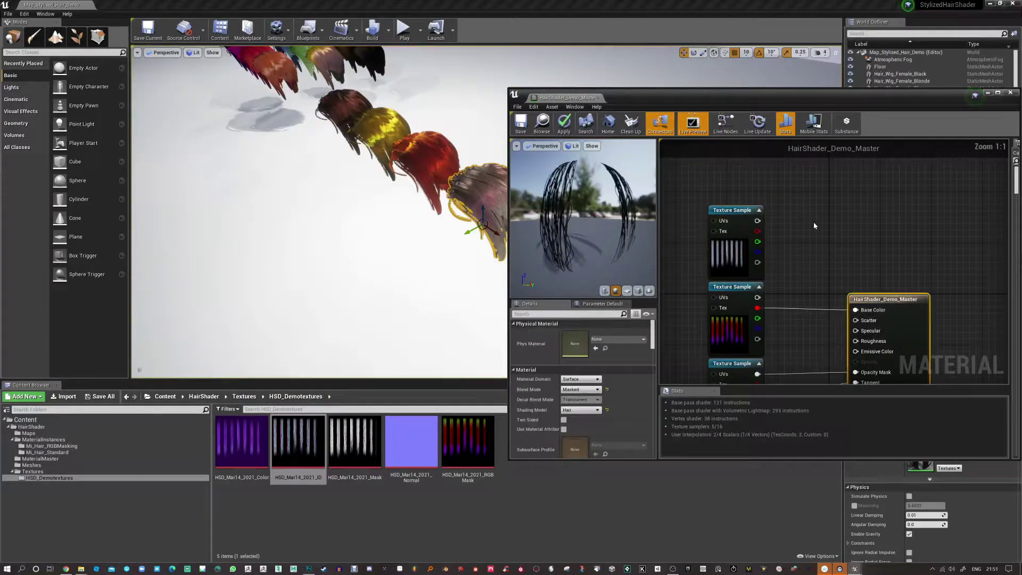
- Add a LinearInterpolate node feeding Base Color, with the ID sample's RGB output in A and the RGBMask's red channel in B
{"action": "right_click", "coordinate": [815, 223]}
{"action": "type", "text": "lerp"}
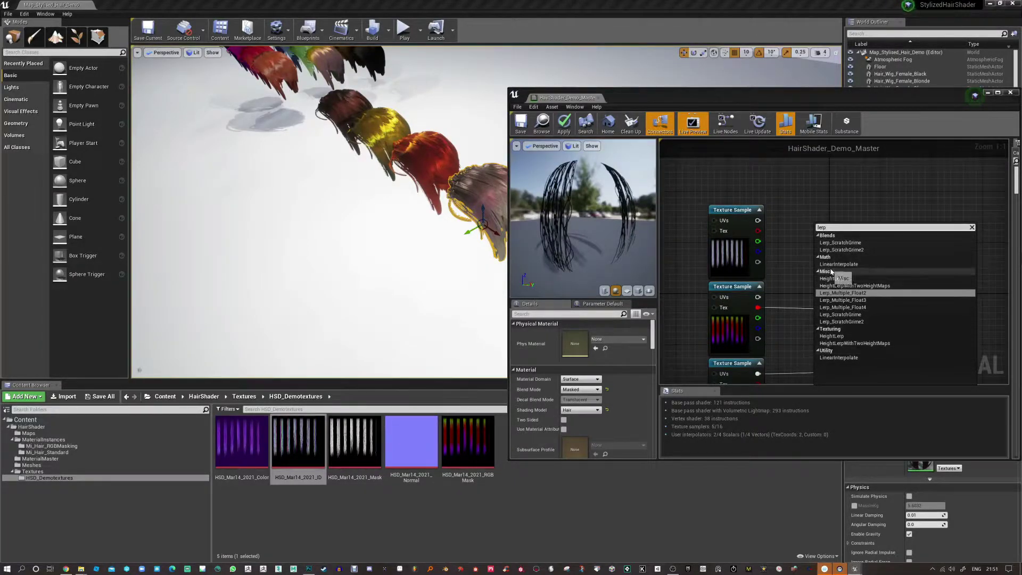
{"action": "left_click", "coordinate": [839, 264]}
{"action": "right_click_drag", "start_coordinate": [824, 265], "coordinate": [813, 235]}
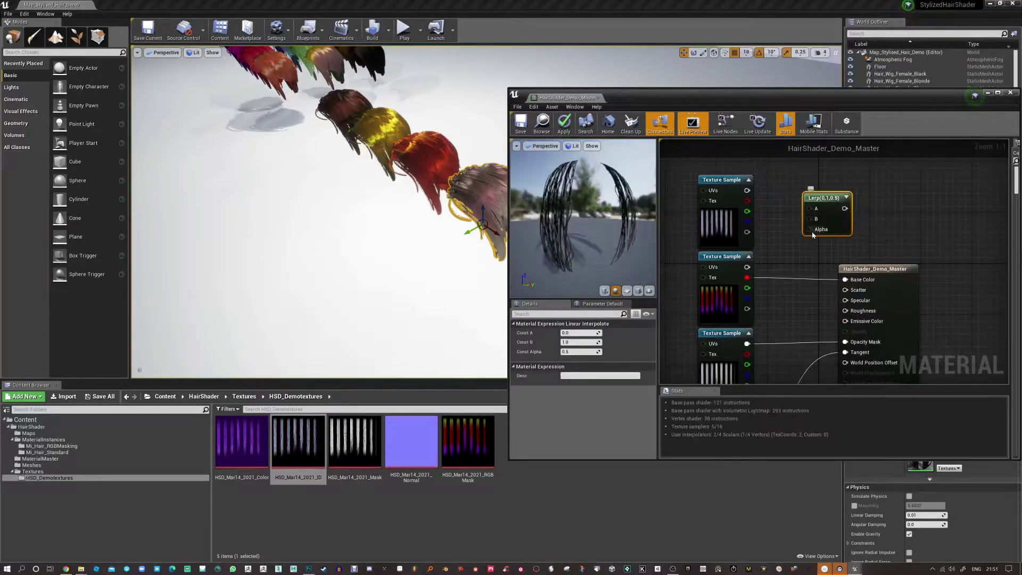
{"action": "right_click_drag", "start_coordinate": [775, 243], "coordinate": [753, 262]}
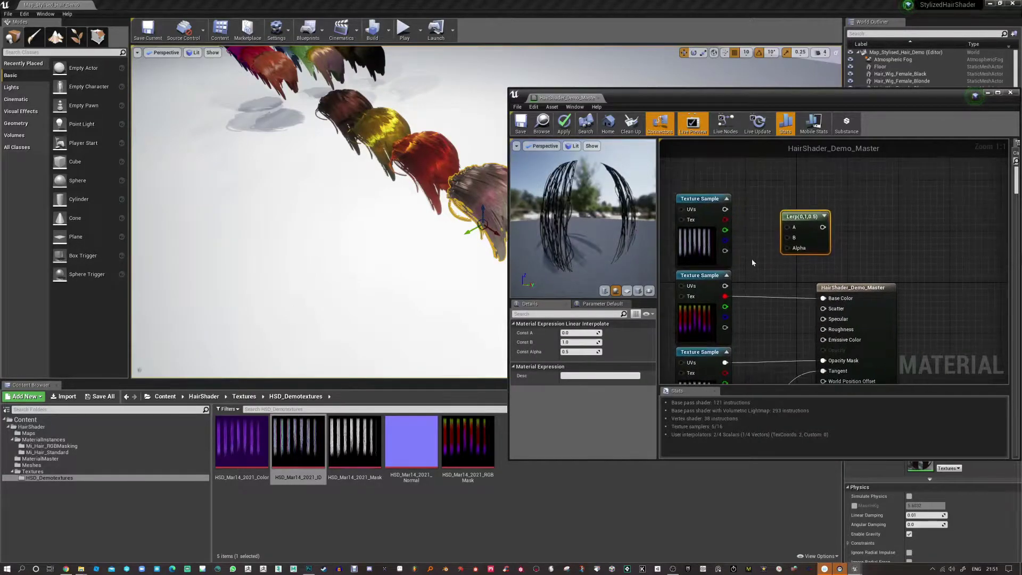
{"action": "left_click_drag", "start_coordinate": [788, 230], "coordinate": [788, 229]}
{"action": "left_click_drag", "start_coordinate": [725, 297], "coordinate": [824, 298]}
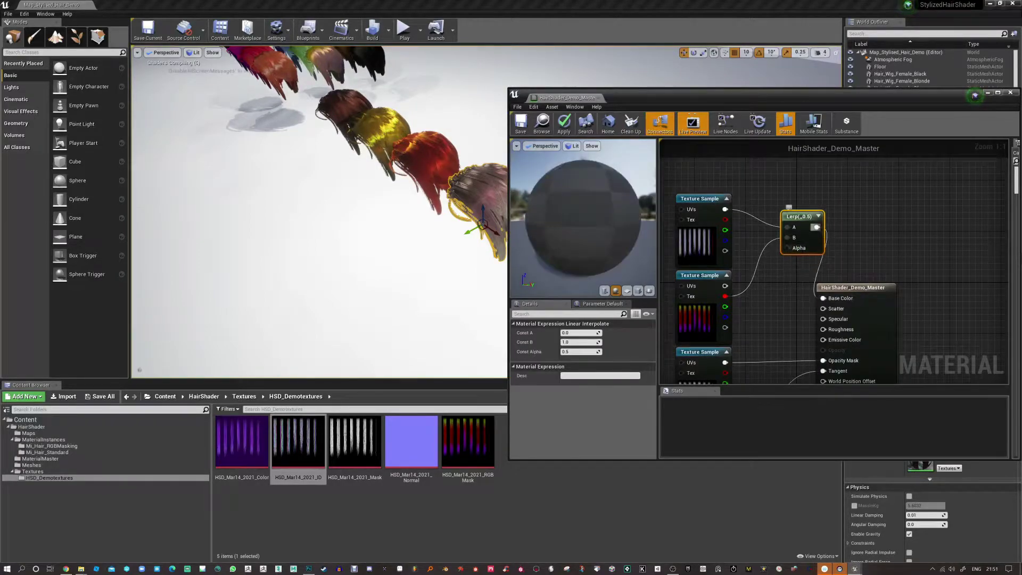
- Move the ID and RGBMask texture samples together farther away from the Lerp node
{"action": "right_click_drag", "start_coordinate": [794, 273], "coordinate": [836, 289]}
{"action": "left_click_drag", "start_coordinate": [708, 179], "coordinate": [777, 325]}
{"action": "left_click_drag", "start_coordinate": [754, 292], "coordinate": [703, 285]}
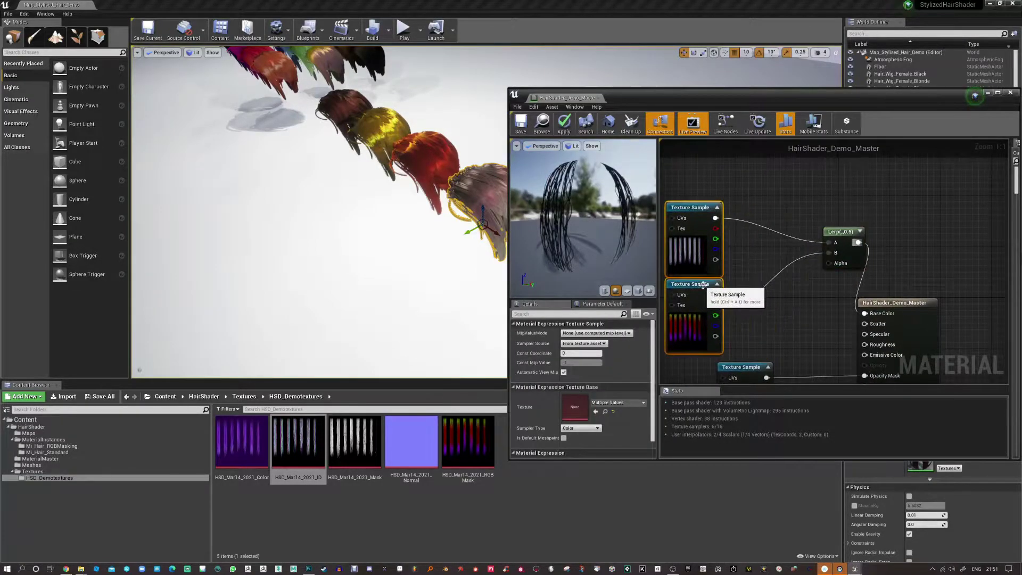
{"action": "left_click", "coordinate": [814, 289]}
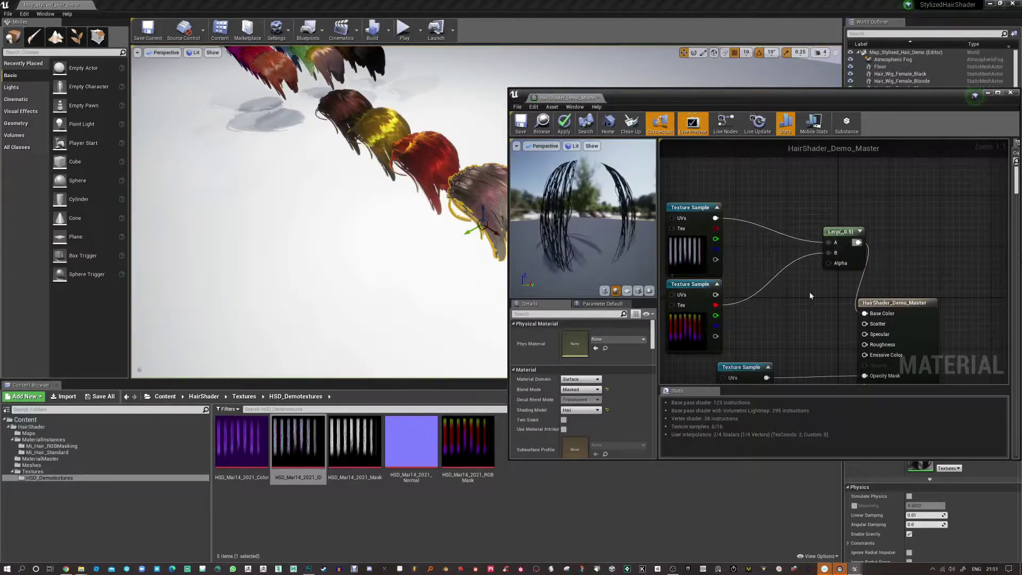
- Add a scalar parameter named Mixer with slider max 1 and connect it to the Lerp node's Alpha
{"action": "right_click_drag", "start_coordinate": [788, 302], "coordinate": [799, 303]}
{"action": "left_click", "coordinate": [784, 293]}
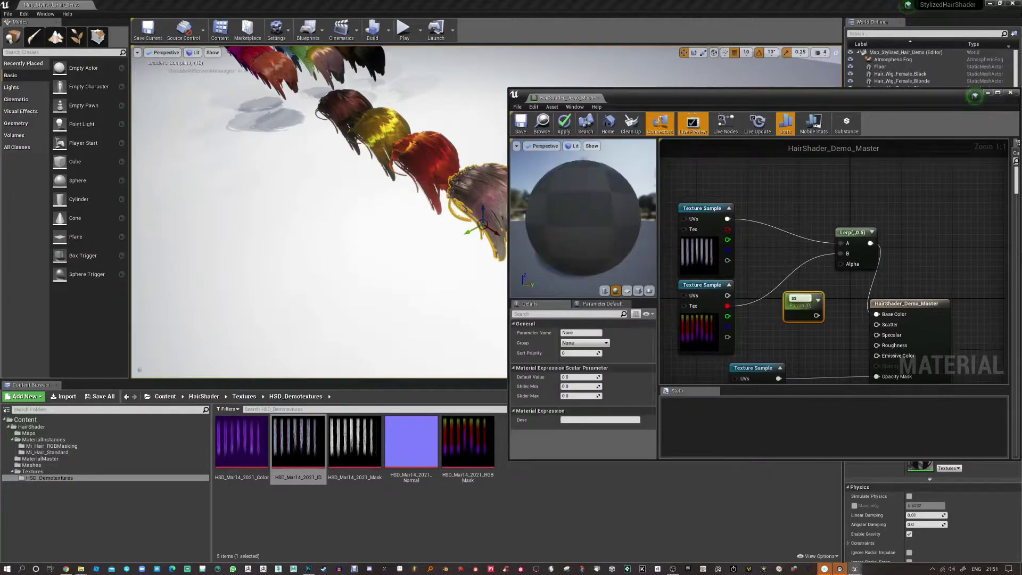
{"action": "type", "text": "Mixer"}
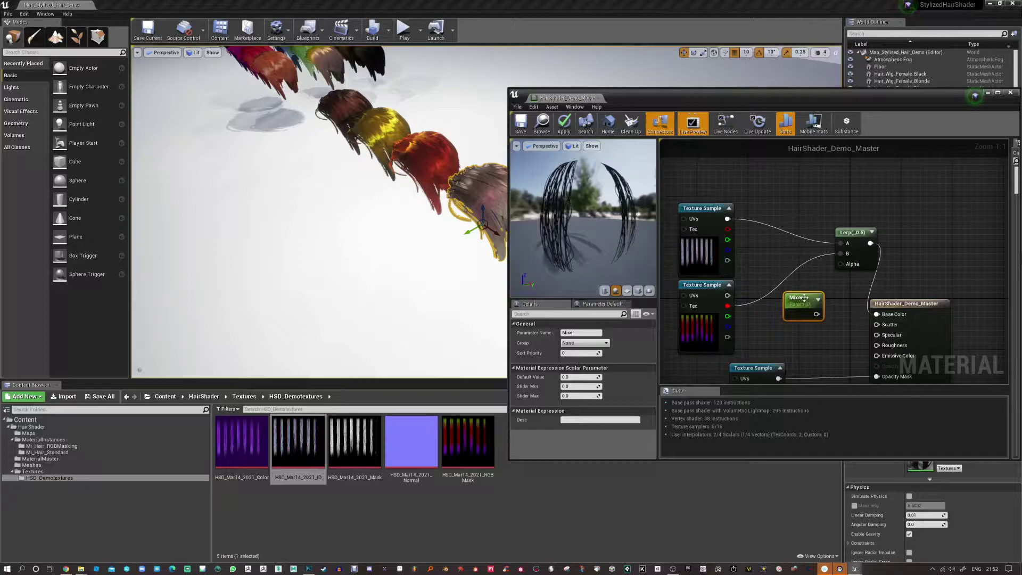
{"action": "left_click", "coordinate": [804, 298]}
{"action": "left_click", "coordinate": [579, 396]}
{"action": "type", "text": "1"}
{"action": "key", "text": "Return"}
{"action": "left_click_drag", "start_coordinate": [815, 313], "coordinate": [841, 264]}
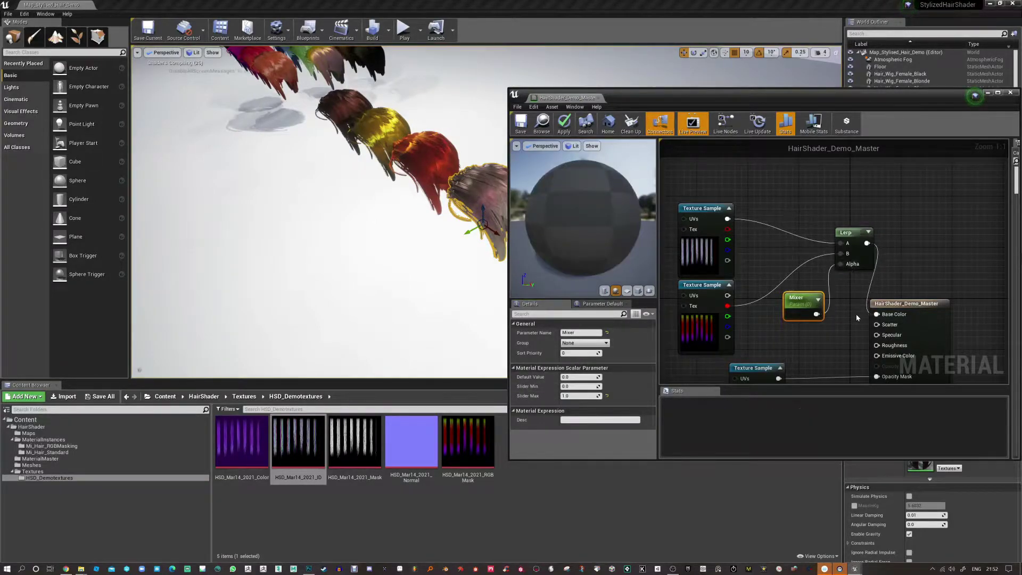
- Apply and save the HairShader_Demo_Master changes, and close the material editor
{"action": "scroll", "coordinate": [821, 211], "scroll_direction": "down", "scroll_amount": 3}
{"action": "right_click_drag", "start_coordinate": [821, 211], "coordinate": [836, 181]}
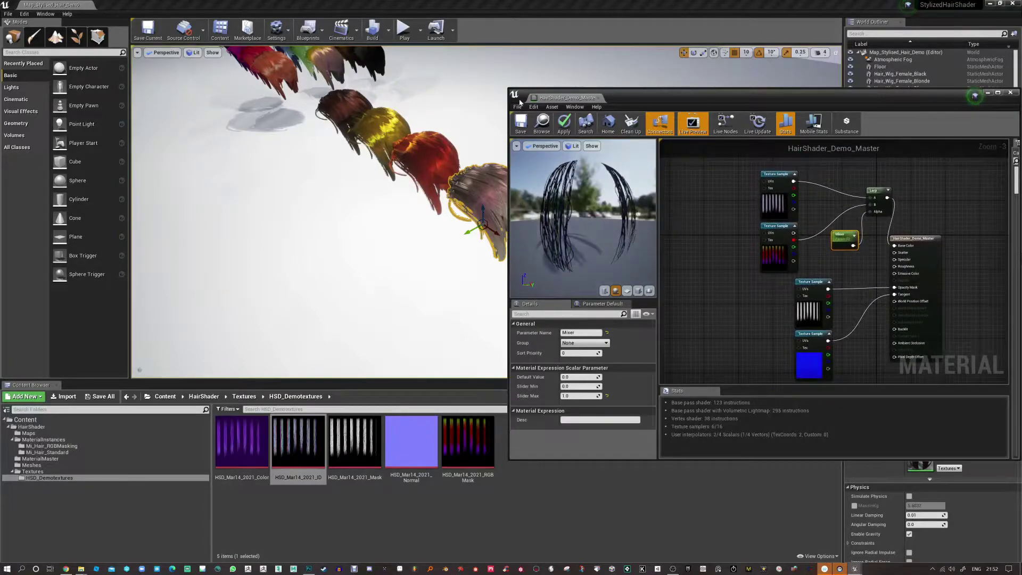
{"action": "left_click", "coordinate": [565, 123]}
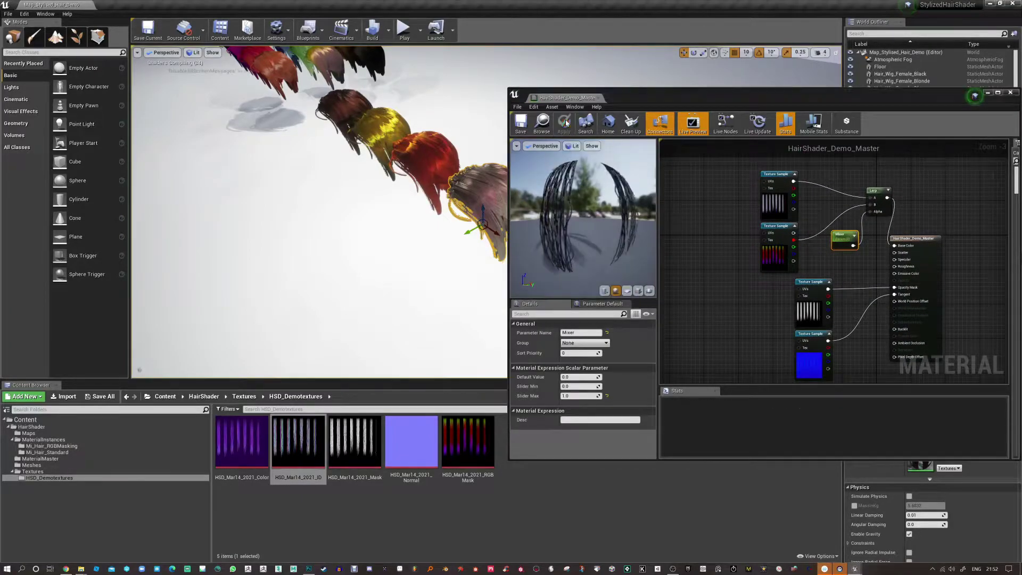
{"action": "key", "text": "ctrl+s"}
{"action": "left_click", "coordinate": [1010, 93]}
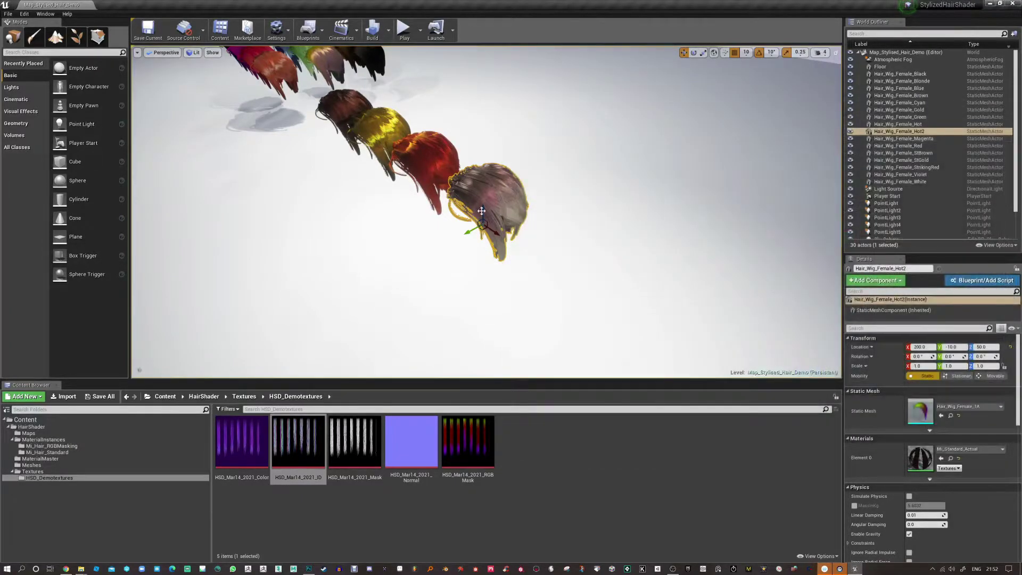
- Duplicate the selected end wig and place the copy beside it at Y -60
{"action": "left_click_drag", "start_coordinate": [472, 229], "coordinate": [580, 173], "text": "alt"}
{"action": "right_click_drag", "start_coordinate": [580, 173], "coordinate": [601, 149]}
{"action": "right_click_drag", "start_coordinate": [511, 213], "coordinate": [511, 197]}
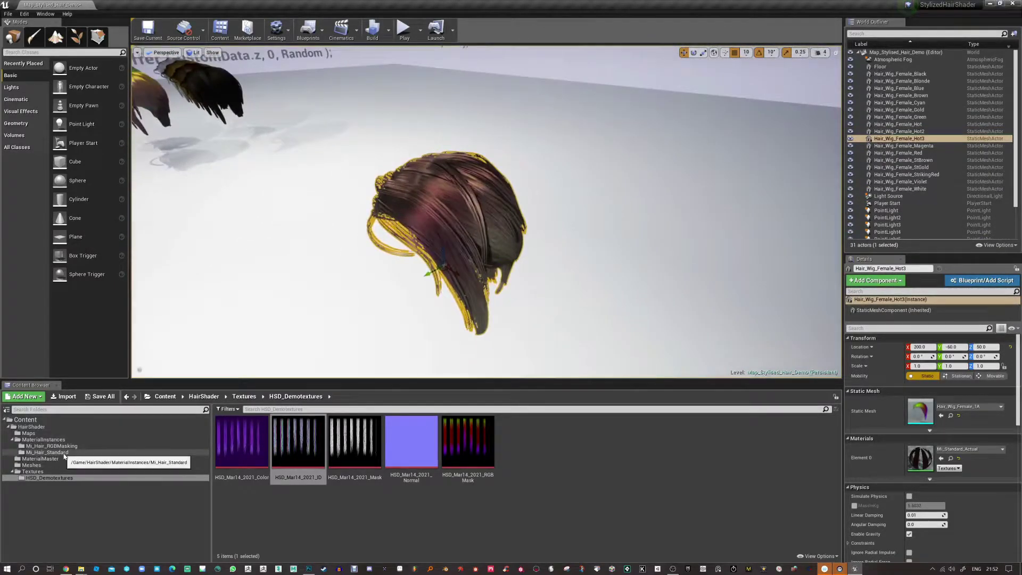
- Create a material instance from HairShader_Demo_Master and name it Mi_HairShader_Demo
{"action": "left_click", "coordinate": [46, 452]}
{"action": "left_click", "coordinate": [40, 458]}
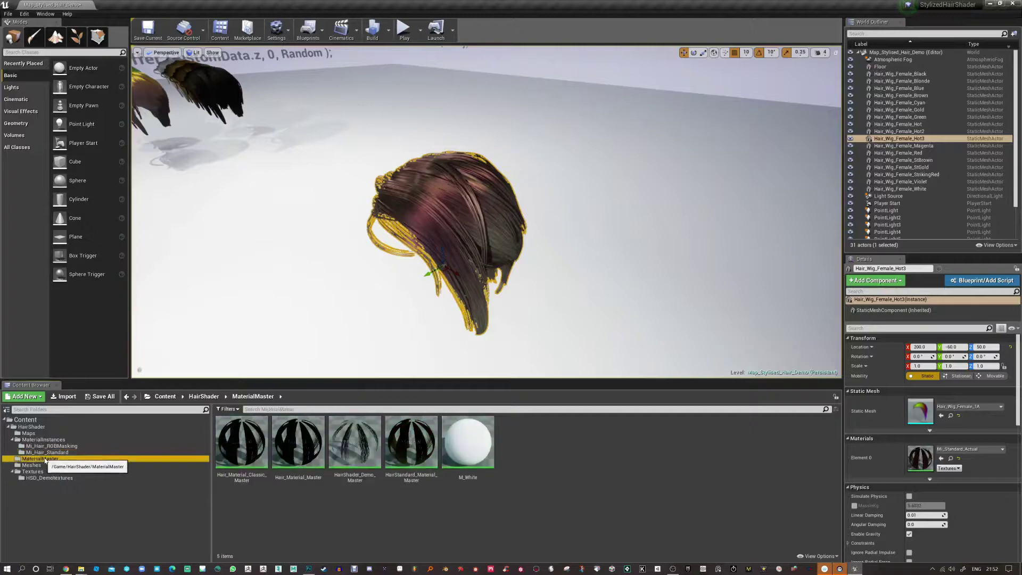
{"action": "right_click", "coordinate": [355, 441]}
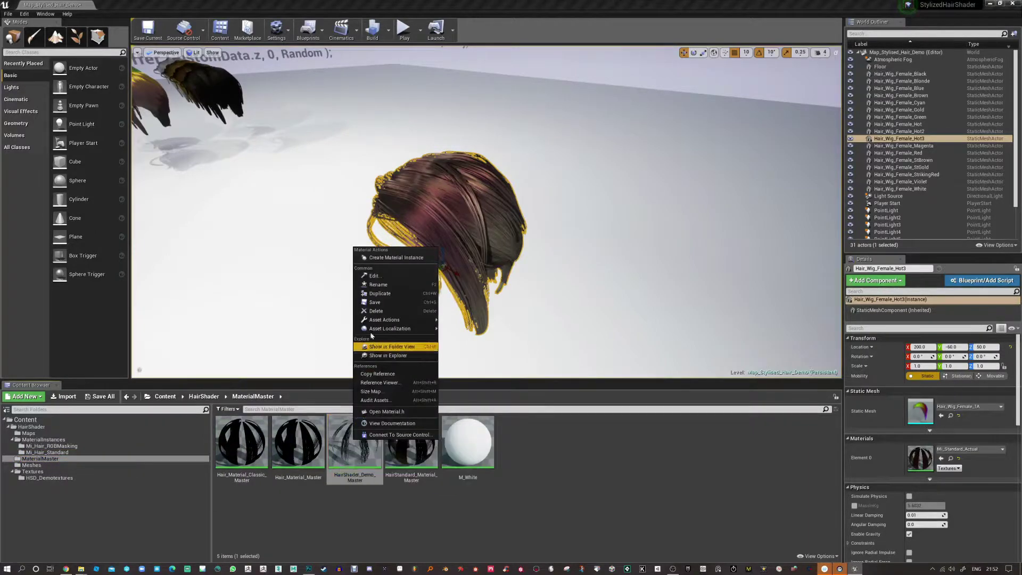
{"action": "left_click", "coordinate": [396, 258]}
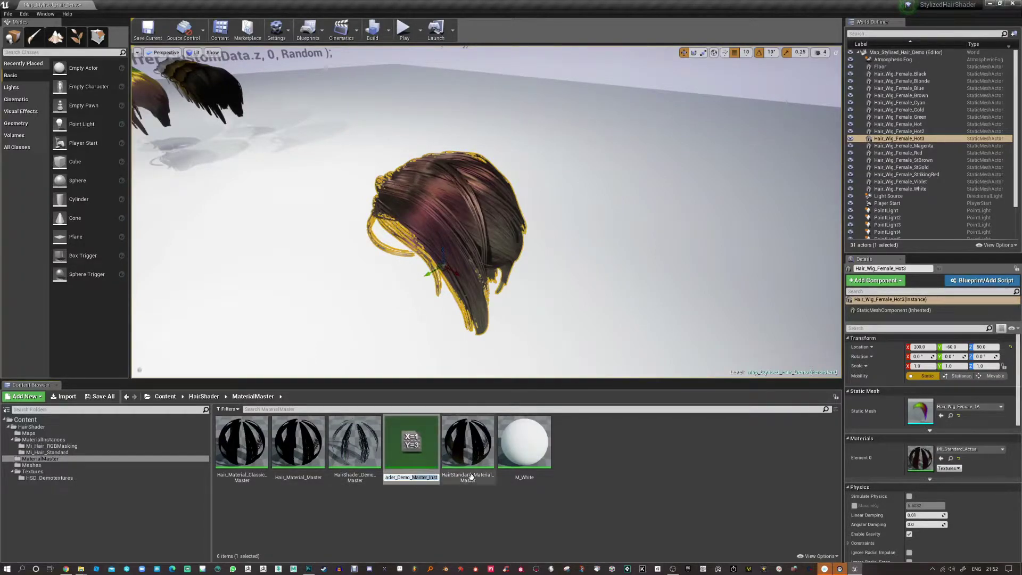
{"action": "key", "text": "BackSpace"}
{"action": "key", "text": "Return"}
{"action": "key", "text": "F2"}
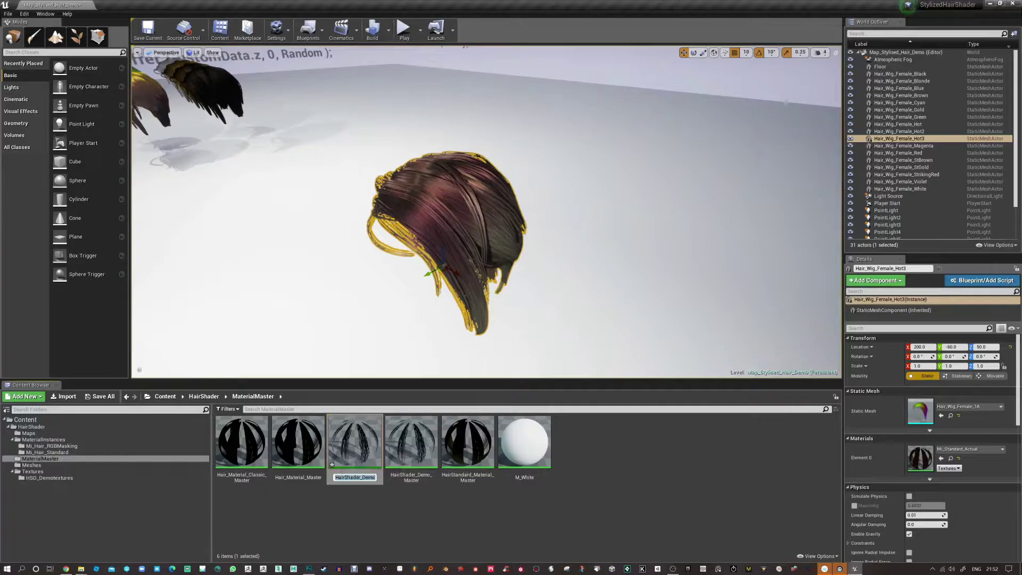
{"action": "key", "text": "Return"}
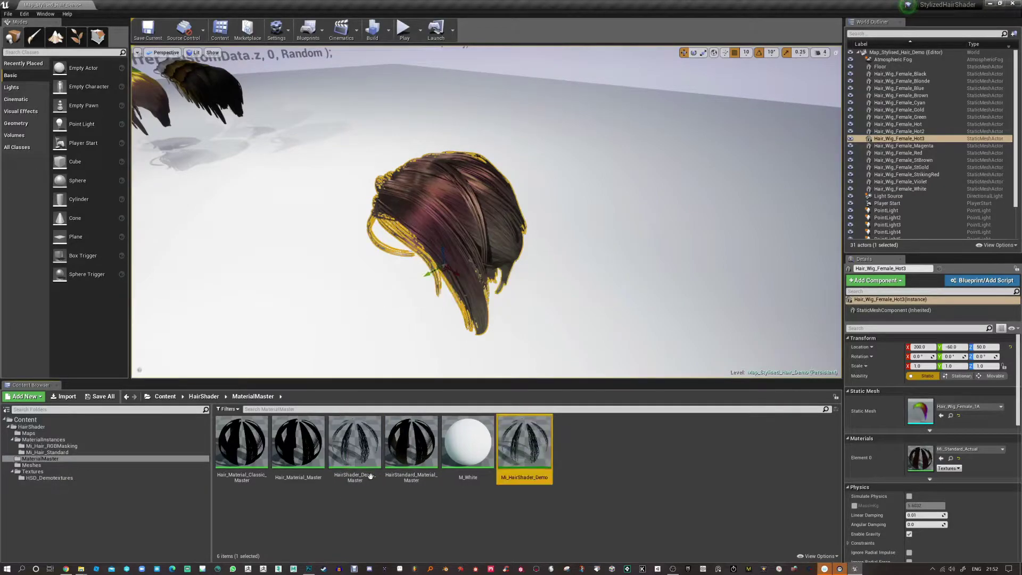
- Move Mi_HairShader_Demo into the MaterialInstances folder and open that folder
{"action": "left_click_drag", "start_coordinate": [524, 441], "coordinate": [64, 439]}
{"action": "left_click", "coordinate": [77, 452]}
{"action": "left_click", "coordinate": [56, 440]}
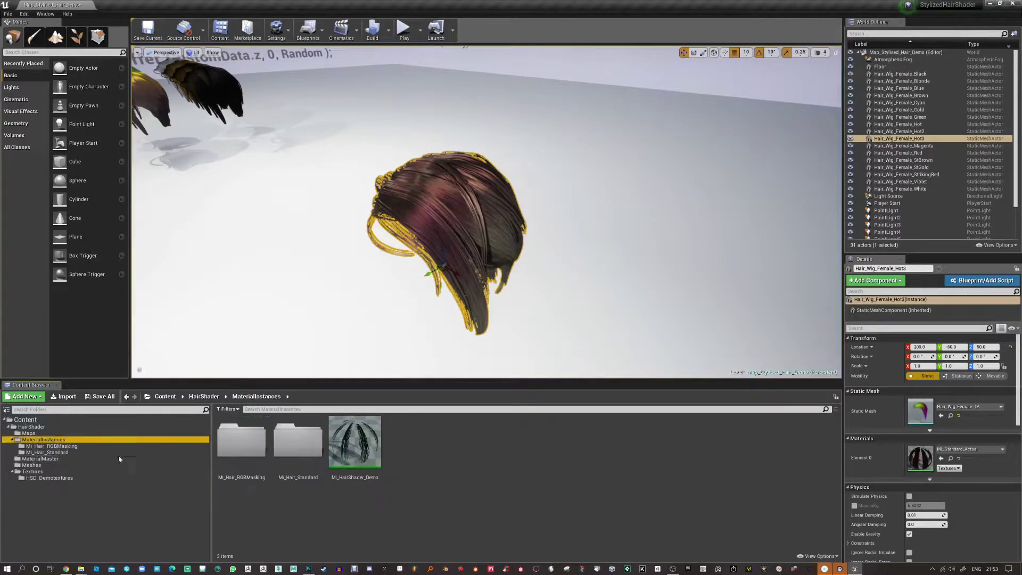
- Apply Mi_HairShader_Demo to the duplicated wig and inspect its strands up close
{"action": "left_click_drag", "start_coordinate": [368, 466], "coordinate": [447, 230]}
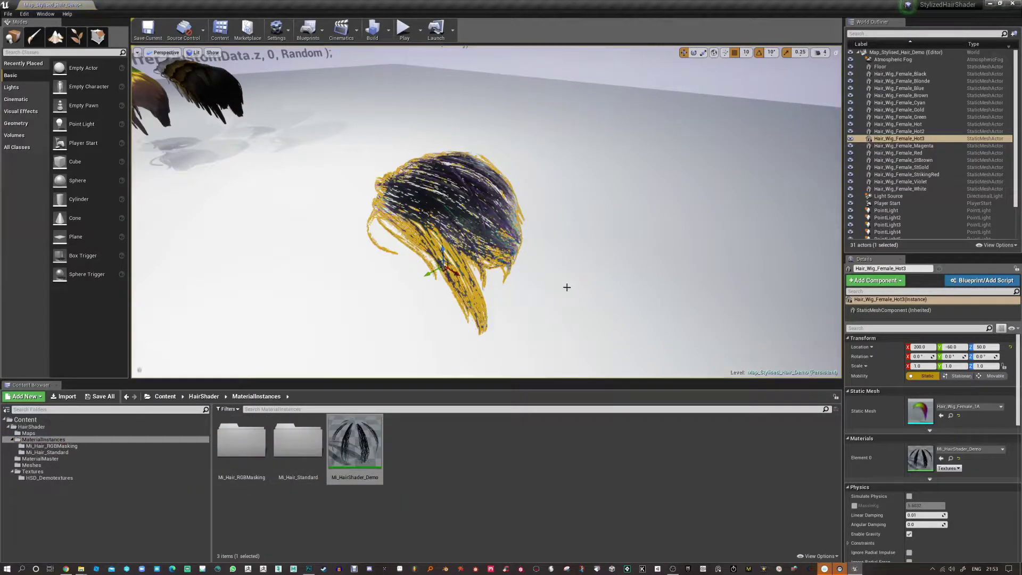
{"action": "left_click", "coordinate": [567, 287]}
{"action": "left_click", "coordinate": [527, 273]}
{"action": "key", "text": "f"}
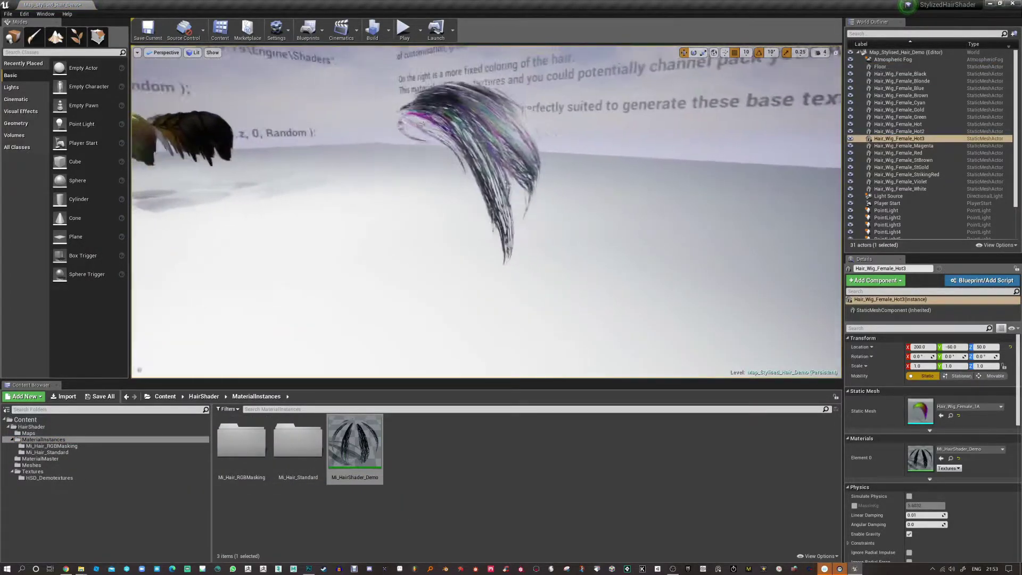
{"action": "right_click_drag", "start_coordinate": [527, 274], "coordinate": [574, 234]}
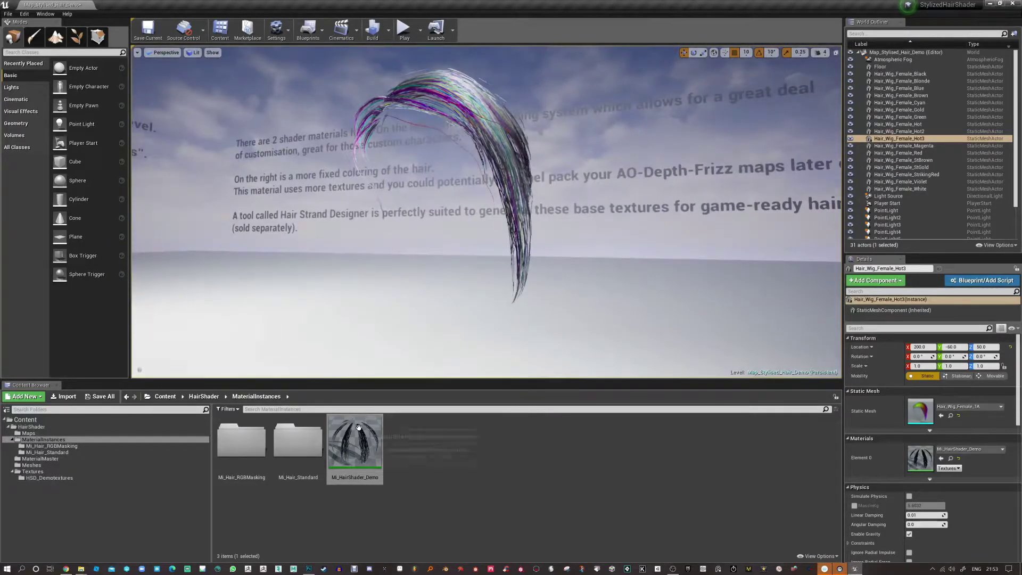
- Open the parent HairShader_Demo_Master material from the wig's material instance and enable Two Sided
{"action": "left_click", "coordinate": [951, 459]}
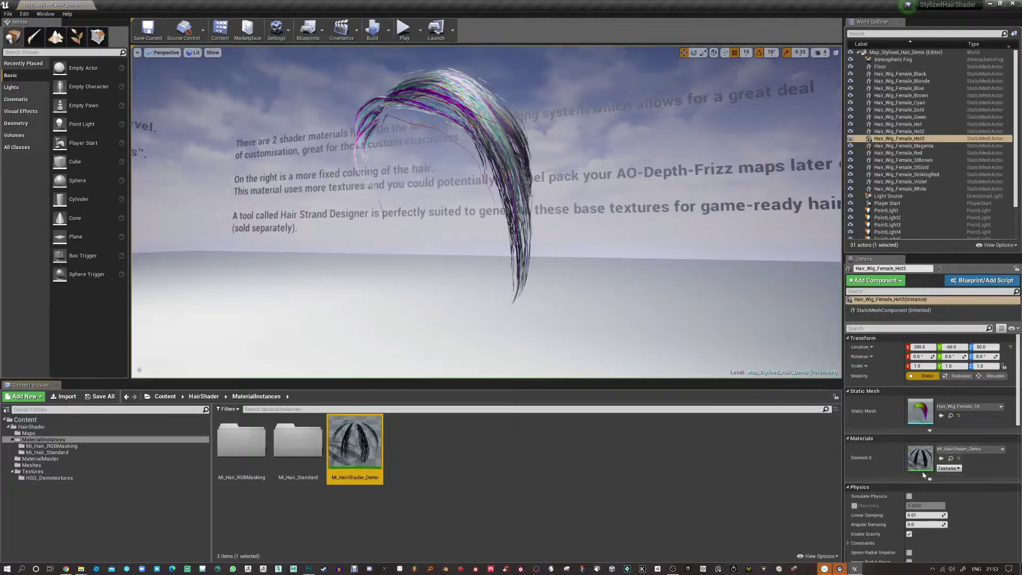
{"action": "double_click", "coordinate": [355, 445]}
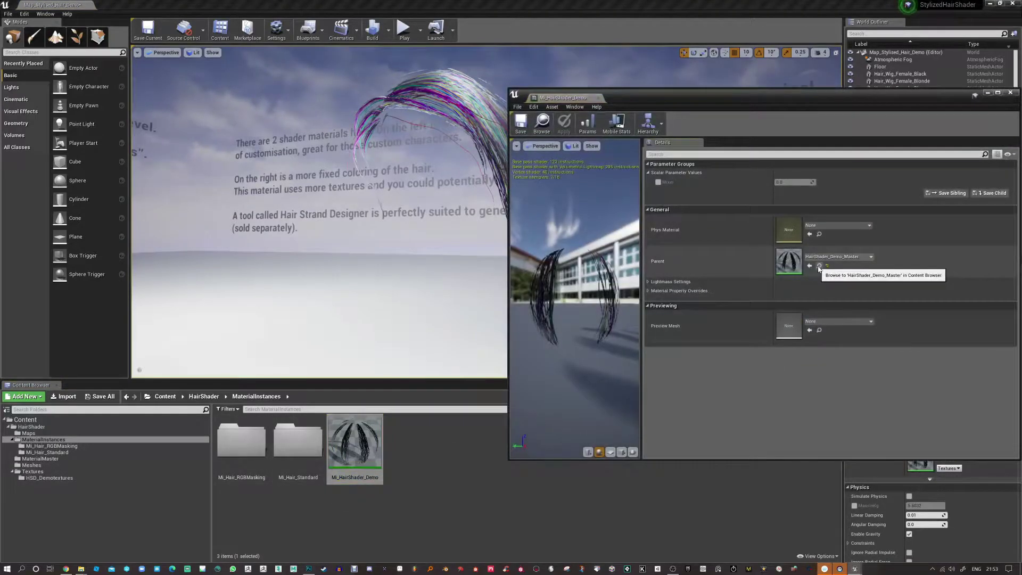
{"action": "left_click", "coordinate": [819, 266]}
{"action": "double_click", "coordinate": [354, 444]}
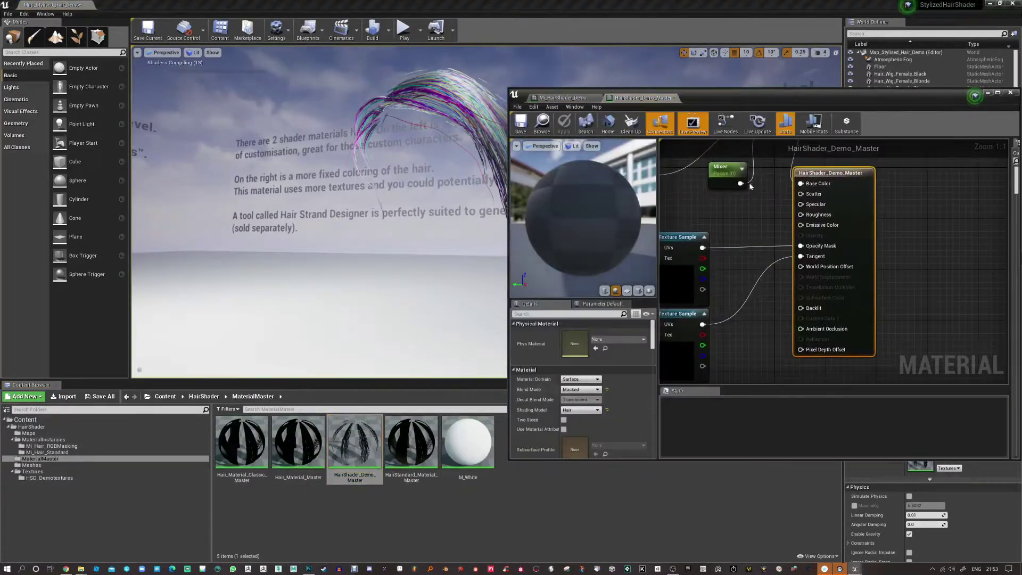
{"action": "right_click_drag", "start_coordinate": [750, 186], "coordinate": [863, 185]}
{"action": "scroll", "coordinate": [541, 396], "scroll_direction": "down", "scroll_amount": 1}
{"action": "left_click", "coordinate": [563, 407]}
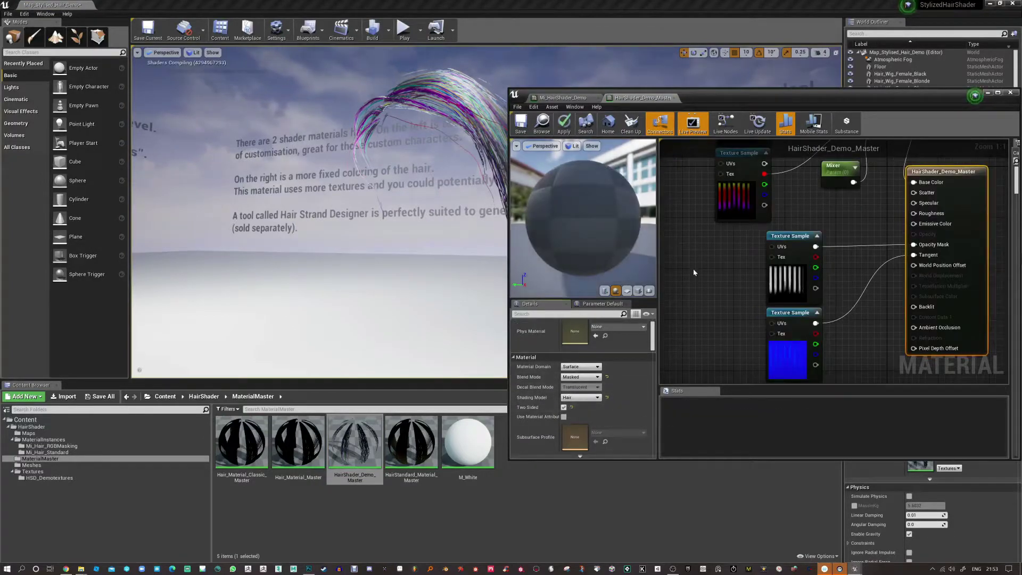
- Space out the Mask and Normal texture samples and insert a Multiply node between the Mask sample and Opacity Mask
{"action": "left_click_drag", "start_coordinate": [794, 237], "coordinate": [737, 245]}
{"action": "left_click_drag", "start_coordinate": [777, 312], "coordinate": [720, 349]}
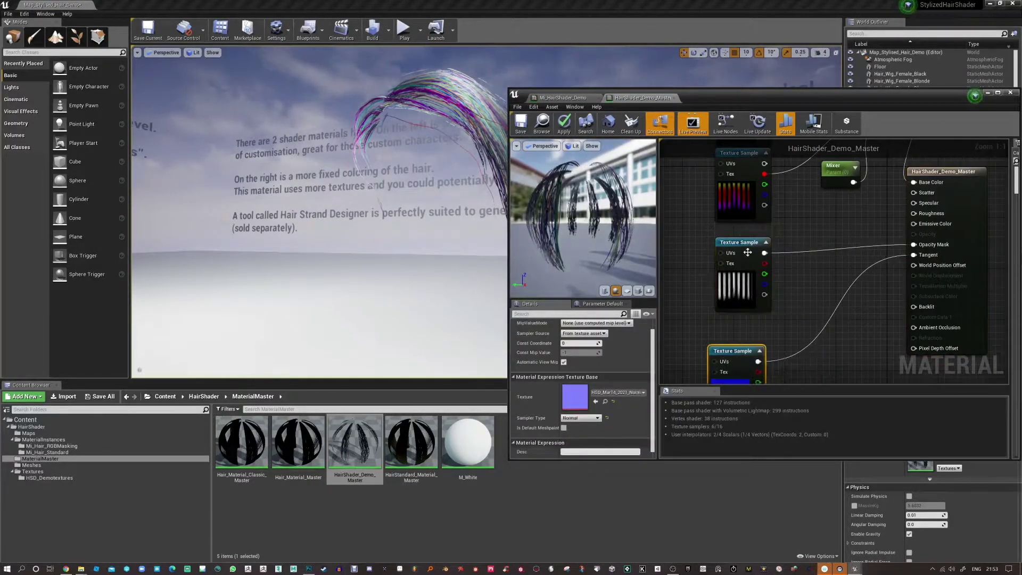
{"action": "left_click_drag", "start_coordinate": [746, 250], "coordinate": [899, 260]}
{"action": "left_click", "coordinate": [797, 263]}
{"action": "key", "text": "m"}
{"action": "left_click", "coordinate": [800, 260]}
{"action": "left_click_drag", "start_coordinate": [749, 352], "coordinate": [750, 365]}
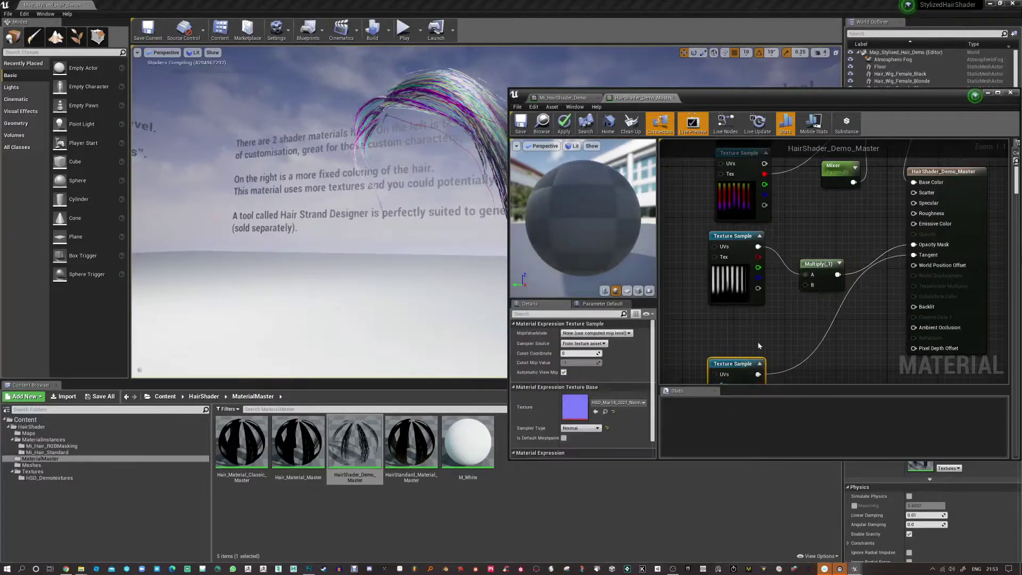
- Add a scalar parameter named OpacityMultiplier below the Mask sample, with default value 1 and slider max 2
{"action": "left_click", "coordinate": [740, 320]}
{"action": "key", "text": "s"}
{"action": "left_click", "coordinate": [738, 318]}
{"action": "type", "text": "ss"}
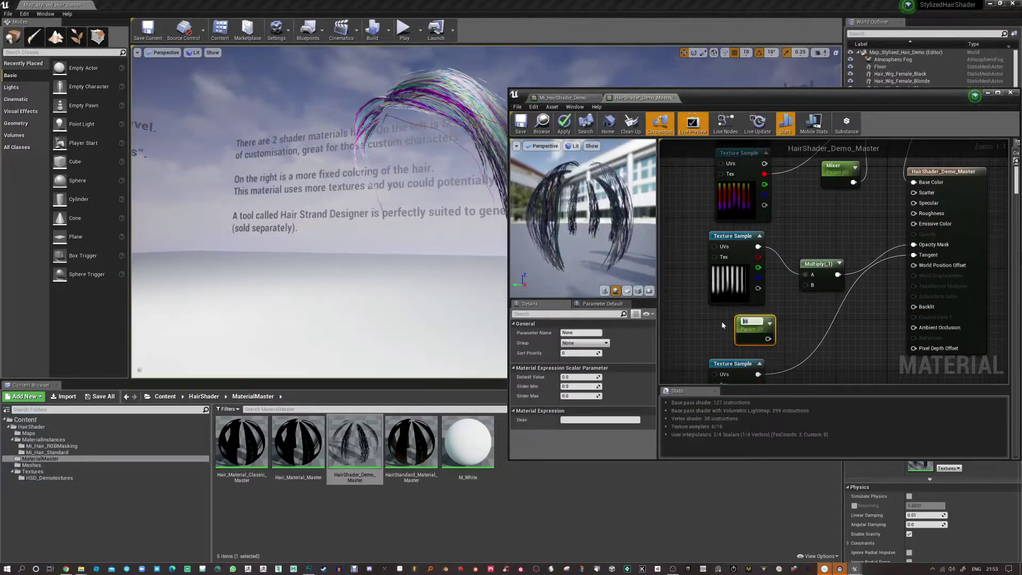
{"action": "type", "text": "OpacityMult"}
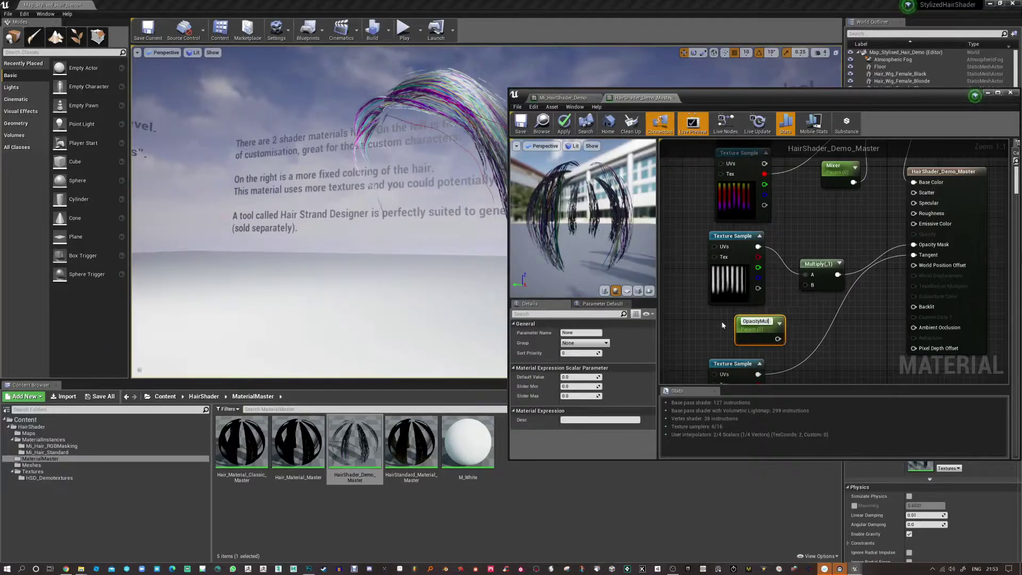
{"action": "type", "text": "iplier"}
{"action": "key", "text": "Return"}
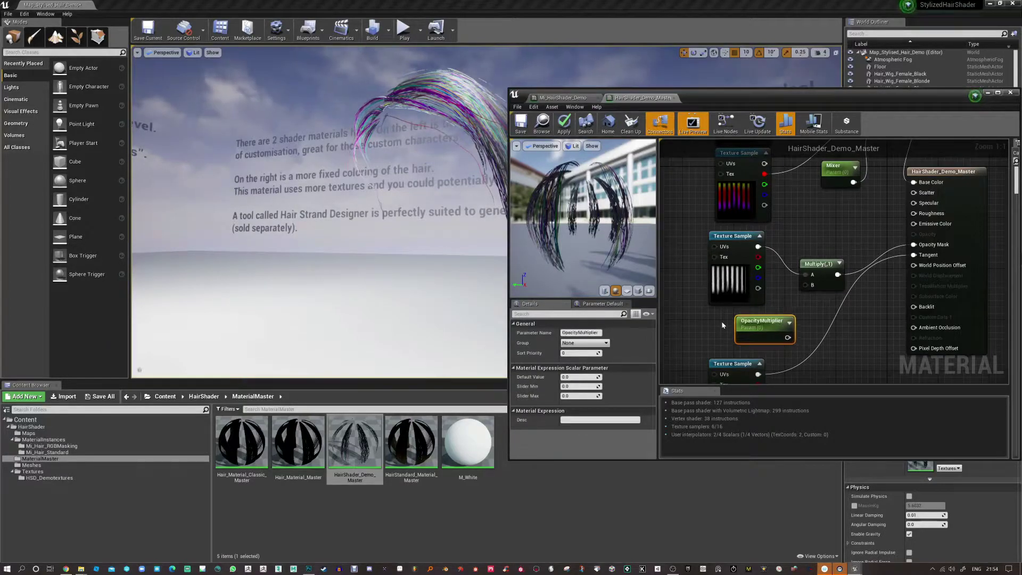
{"action": "type", "text": "1"}
{"action": "key", "text": "Tab"}
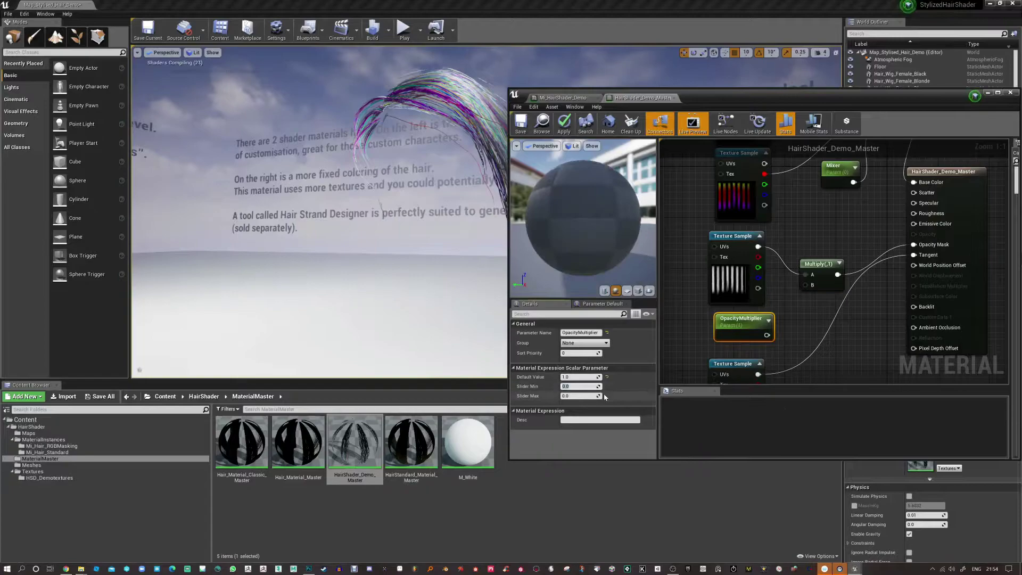
{"action": "left_click", "coordinate": [578, 396]}
{"action": "type", "text": "2"}
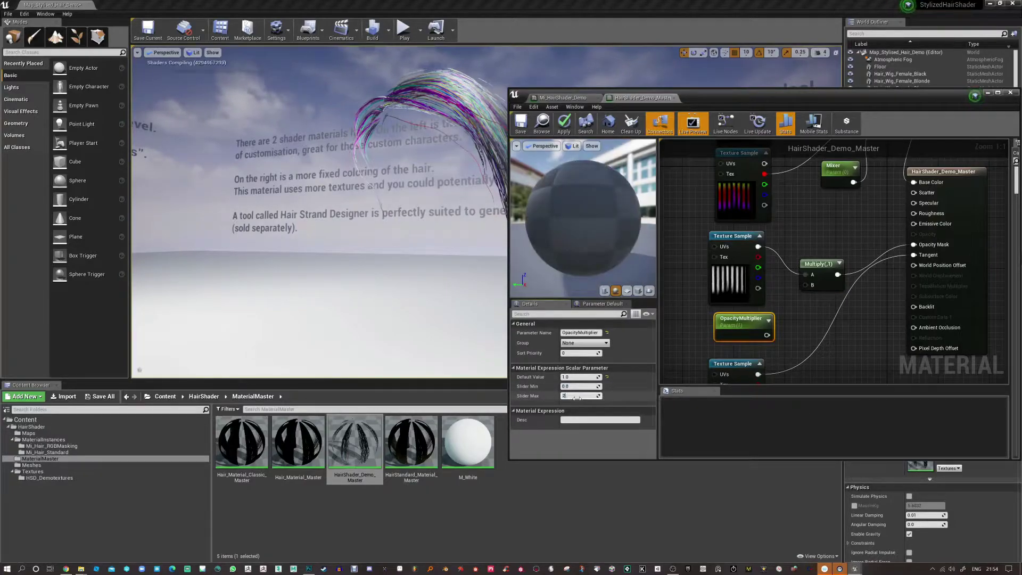
- Connect OpacityMultiplier to the Multiply node's B, move the material output node farther away, and apply the changes
{"action": "left_click_drag", "start_coordinate": [756, 326], "coordinate": [806, 285]}
{"action": "right_click_drag", "start_coordinate": [952, 182], "coordinate": [862, 168]}
{"action": "left_click_drag", "start_coordinate": [870, 156], "coordinate": [952, 180]}
{"action": "right_click_drag", "start_coordinate": [773, 261], "coordinate": [867, 267]}
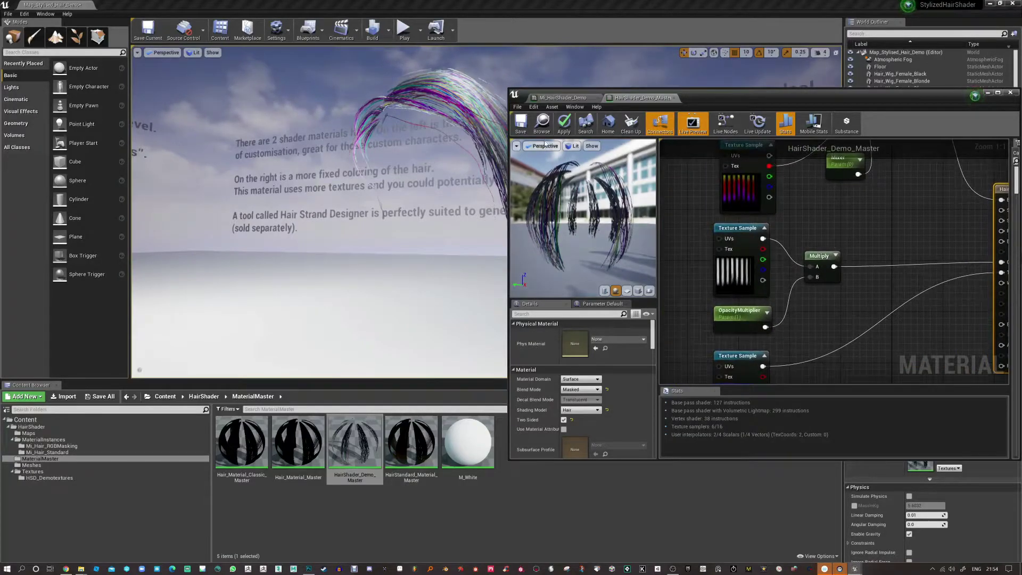
{"action": "left_click", "coordinate": [566, 124]}
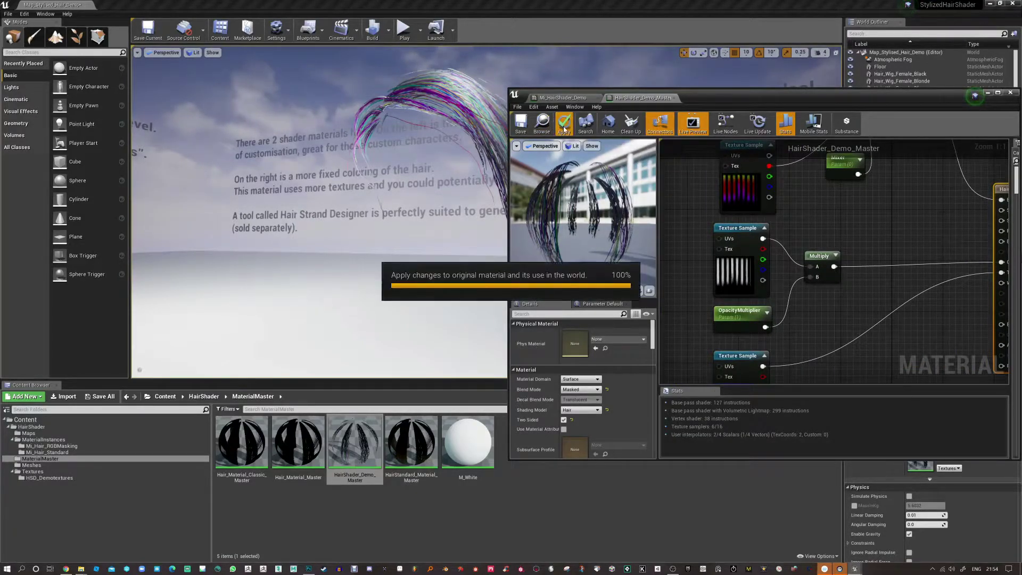
- In Mi_HairShader_Demo, override both scalar parameters, setting OpacityMultiplier to 2.0 and Mixer to about 0.98
{"action": "left_click", "coordinate": [563, 98]}
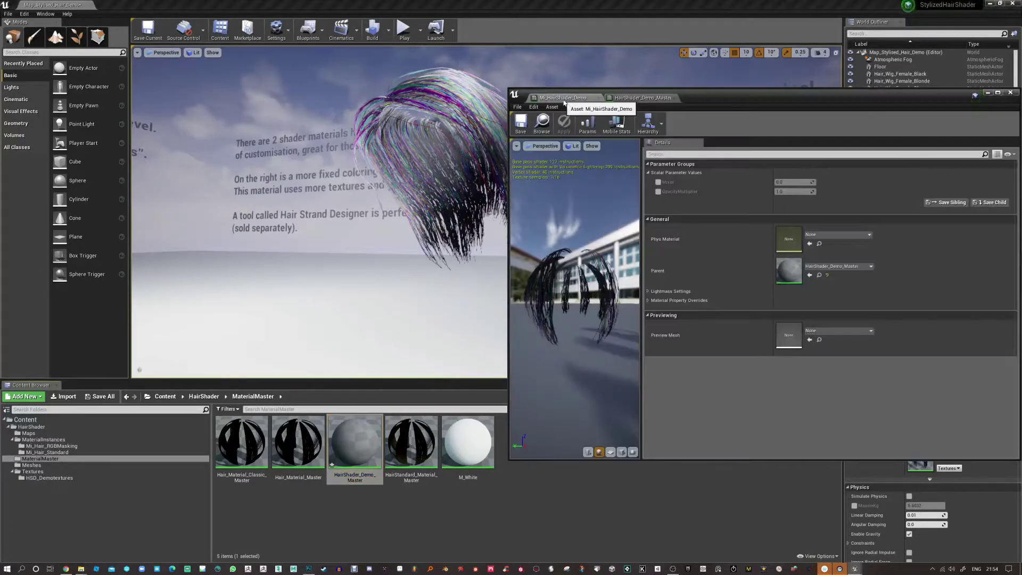
{"action": "left_click_drag", "start_coordinate": [730, 98], "coordinate": [817, 107]}
{"action": "left_click", "coordinate": [743, 187]}
{"action": "left_click", "coordinate": [743, 195]}
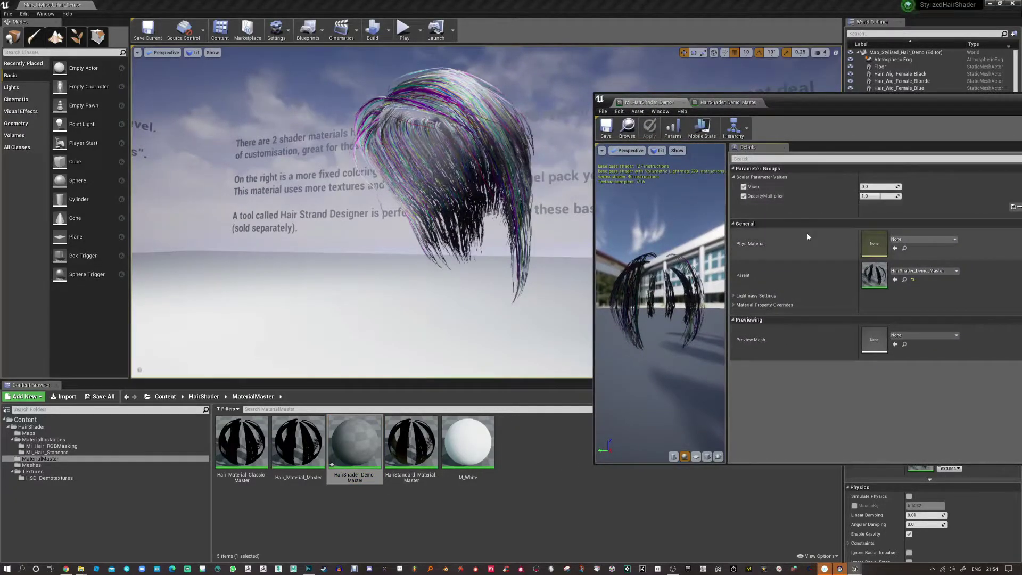
{"action": "left_click_drag", "start_coordinate": [874, 197], "coordinate": [899, 187]}
- Examine the duplicated wig's opacity and color from several angles and distances
{"action": "right_click_drag", "start_coordinate": [405, 213], "coordinate": [385, 237]}
{"action": "scroll", "coordinate": [386, 237], "scroll_direction": "down", "scroll_amount": 3}
{"action": "key", "text": "g"}
{"action": "key", "text": "f"}
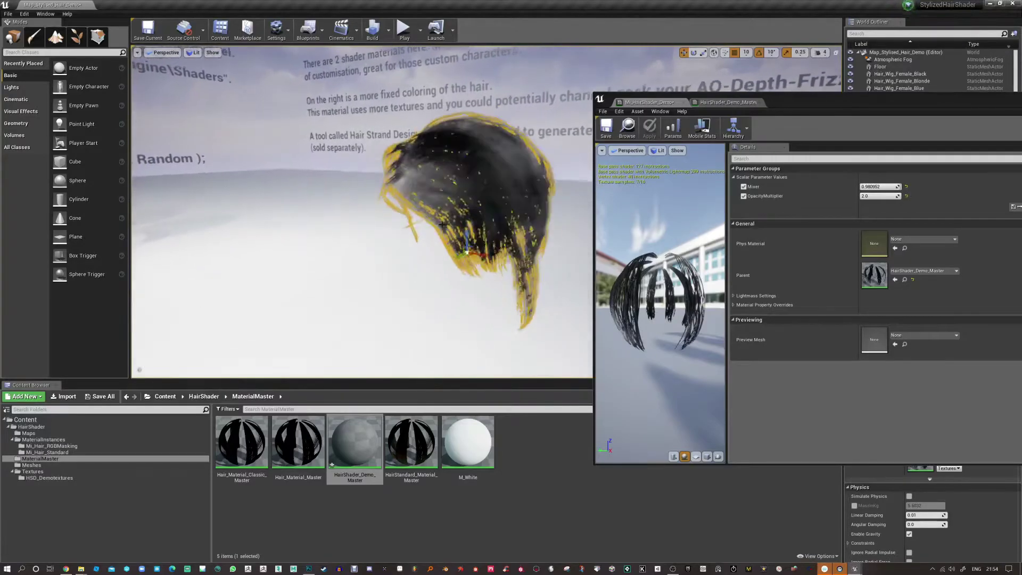
{"action": "left_click_drag", "start_coordinate": [447, 228], "coordinate": [458, 258], "text": "alt"}
{"action": "scroll", "coordinate": [520, 209], "scroll_direction": "up", "scroll_amount": 3}
{"action": "scroll", "coordinate": [521, 209], "scroll_direction": "down", "scroll_amount": 4}
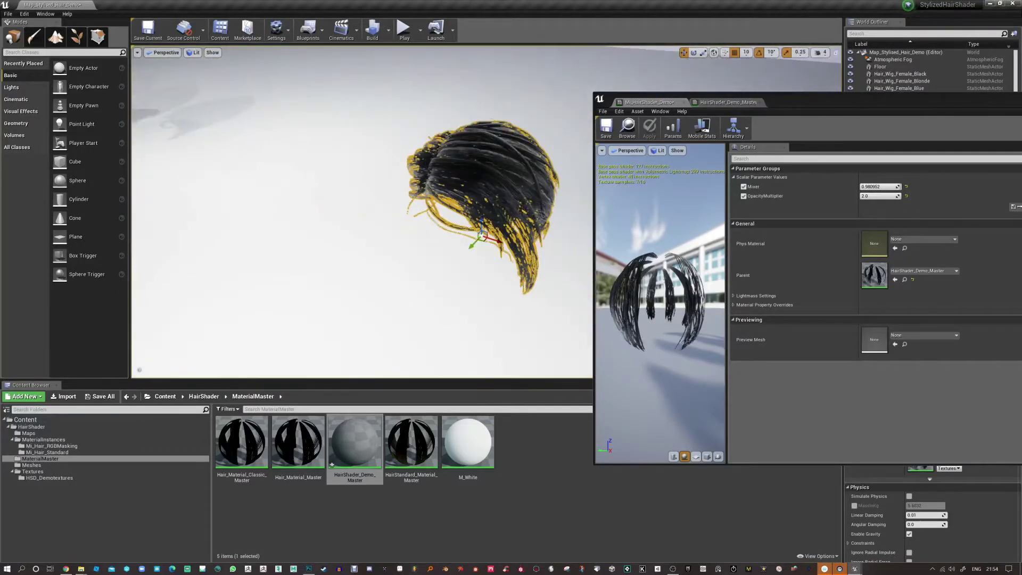
{"action": "left_click_drag", "start_coordinate": [793, 100], "coordinate": [825, 89]}
{"action": "right_click_drag", "start_coordinate": [302, 96], "coordinate": [335, 91]}
{"action": "key", "text": "w"}
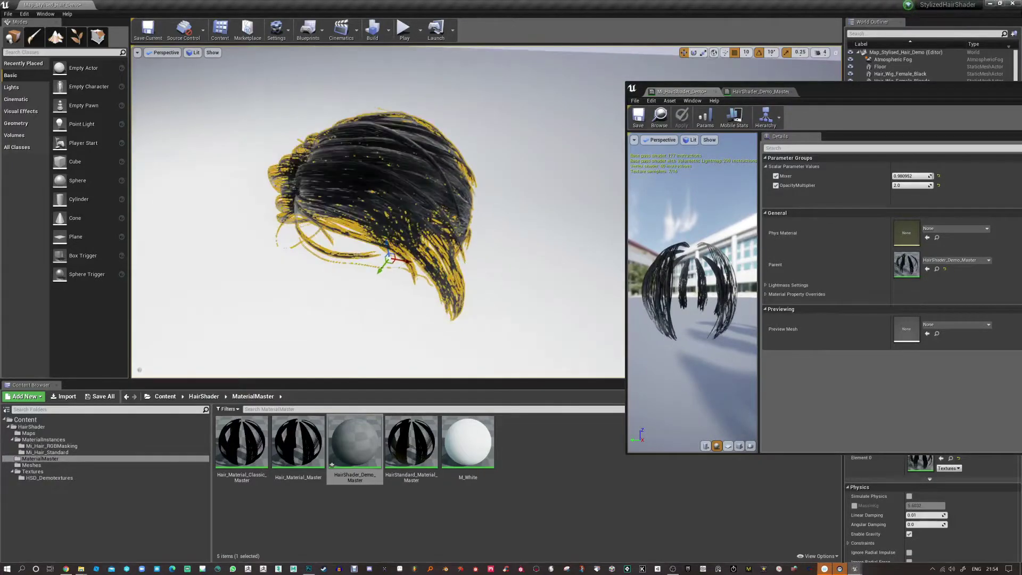
- Turn off the viewport's post-processing show flags, from Color Grading and Eye Adaptation through Motion Blur and Tonemapper
{"action": "left_click", "coordinate": [194, 53]}
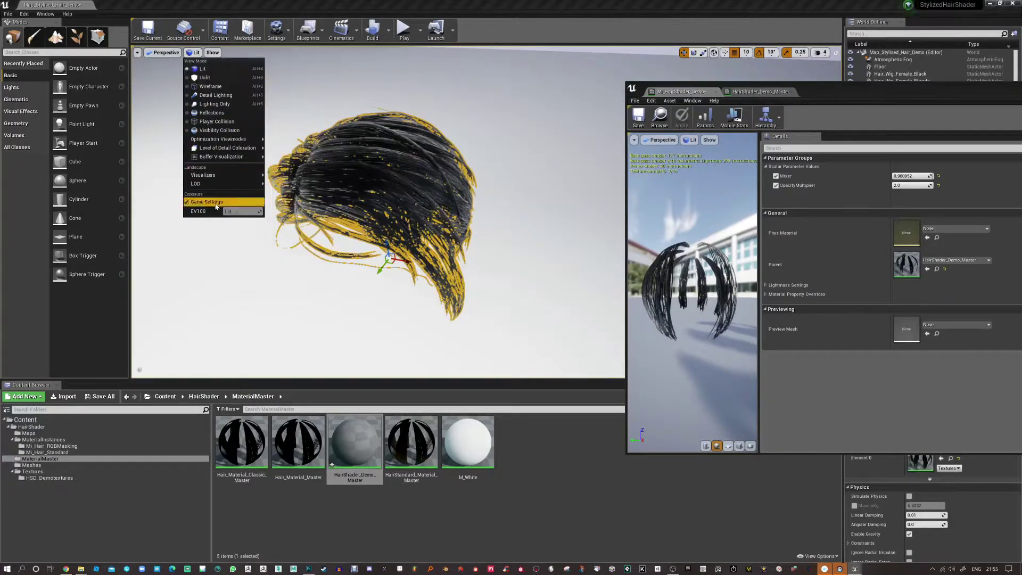
{"action": "mouse_move", "coordinate": [218, 56]}
{"action": "mouse_move", "coordinate": [217, 304]}
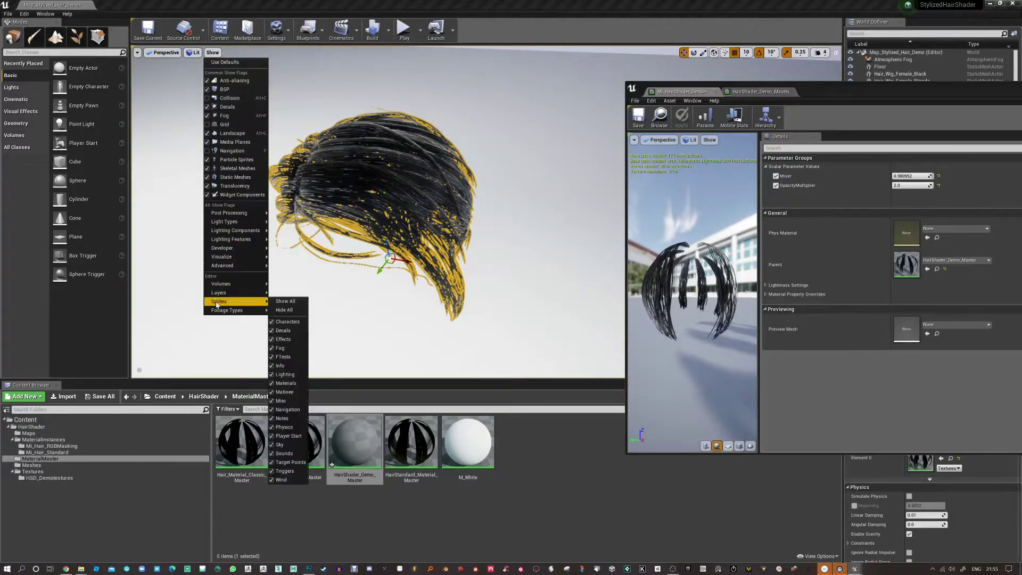
{"action": "mouse_move", "coordinate": [235, 213]}
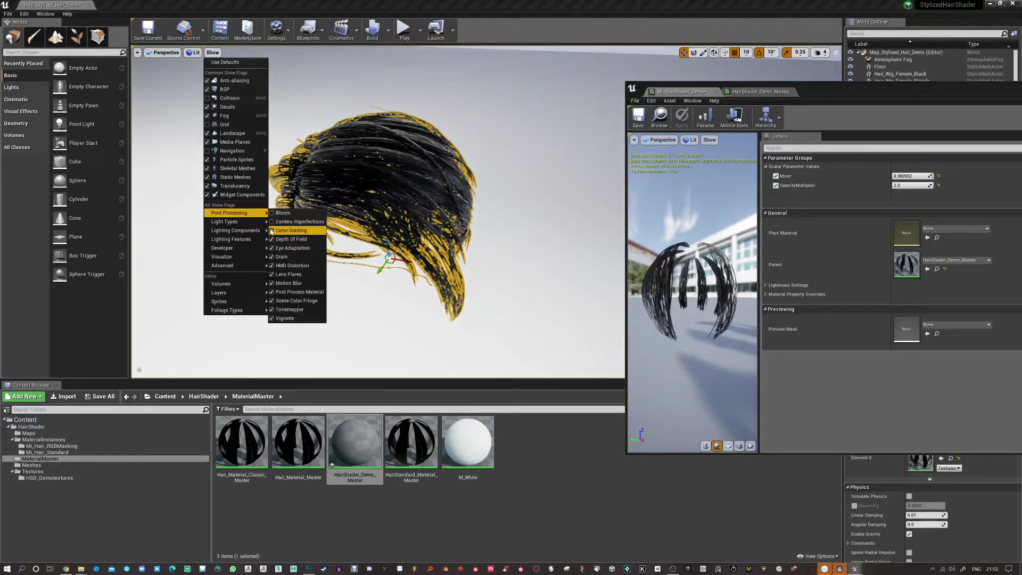
{"action": "left_click", "coordinate": [272, 248]}
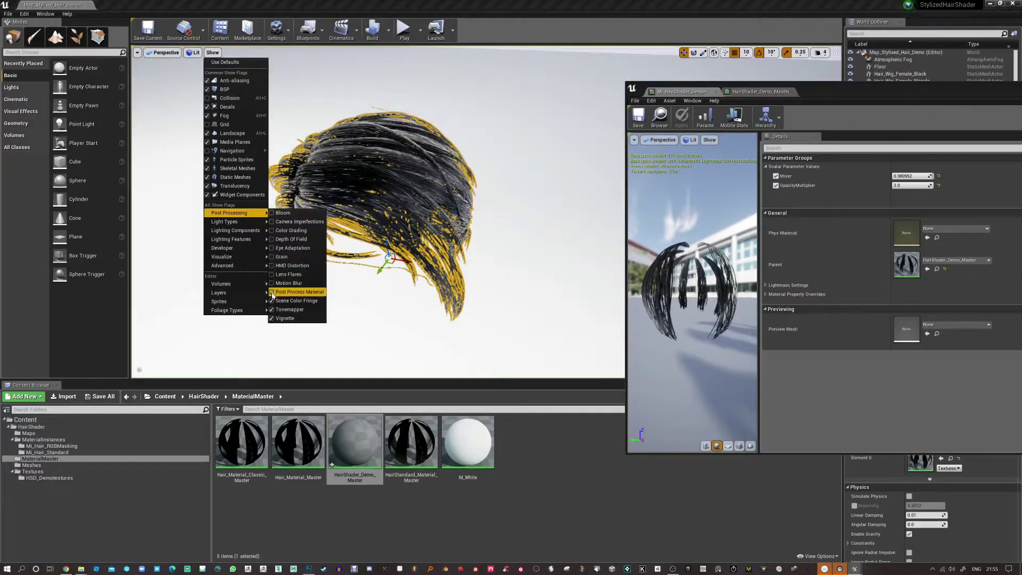
{"action": "left_click", "coordinate": [271, 310]}
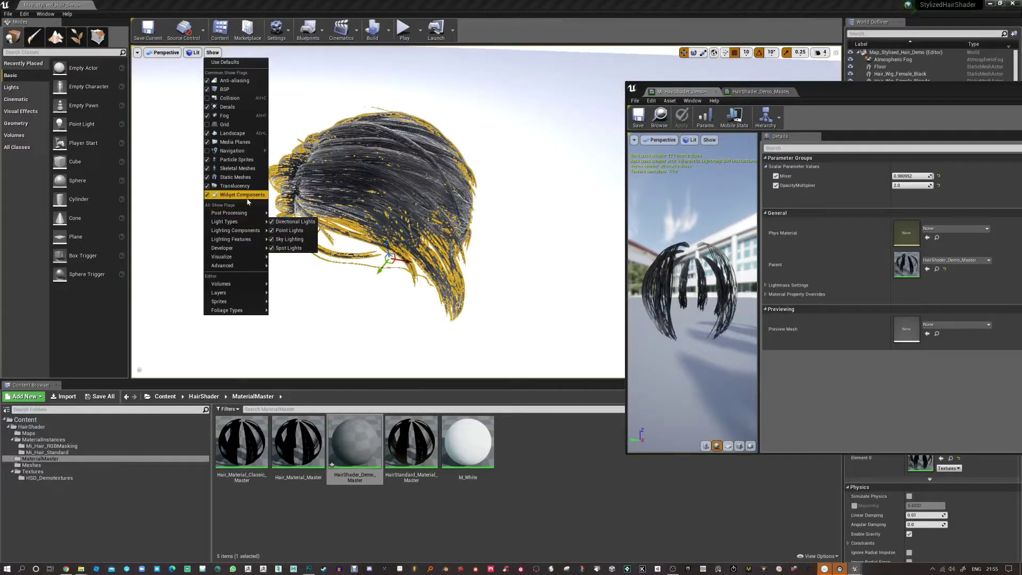
- Switch the viewport to game view and inspect the wig without the selection outline from slightly different angles
{"action": "left_click", "coordinate": [459, 159]}
{"action": "right_click_drag", "start_coordinate": [476, 151], "coordinate": [463, 143]}
{"action": "key", "text": "g"}
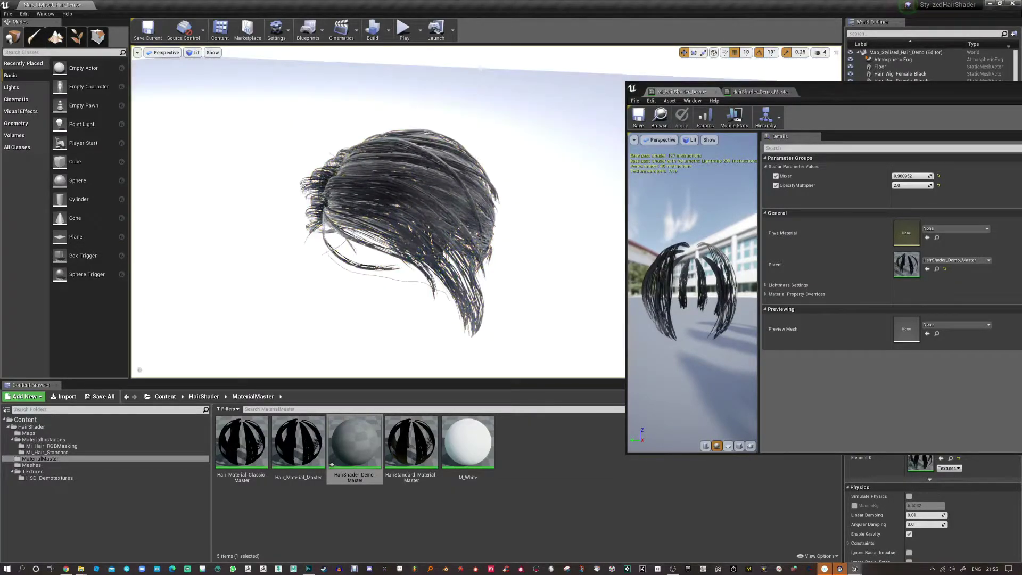
{"action": "left_click", "coordinate": [137, 53]}
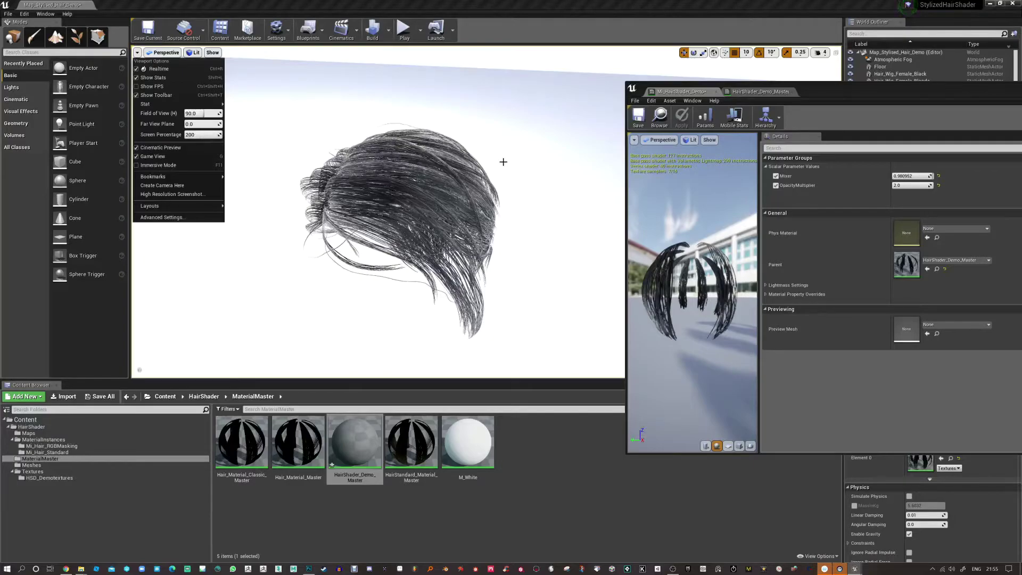
{"action": "left_click_drag", "start_coordinate": [503, 161], "coordinate": [618, 163], "text": "alt"}
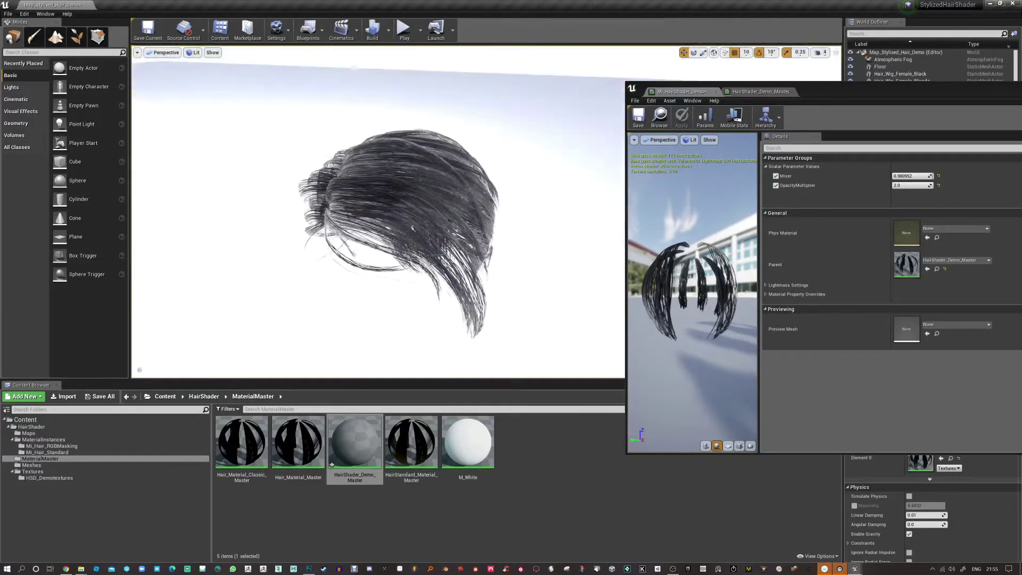
{"action": "left_click_drag", "start_coordinate": [413, 229], "coordinate": [449, 184], "text": "alt"}
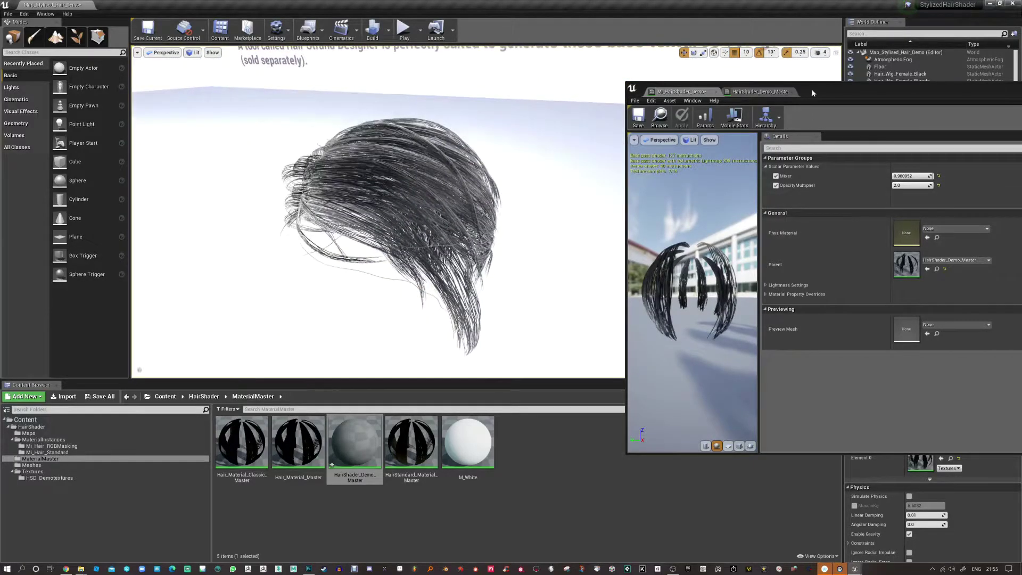
- Open HairShader_Demo_Master and connect the red channel of the ID texture sample to the Lerp's A input
{"action": "left_click_drag", "start_coordinate": [812, 93], "coordinate": [780, 86]}
{"action": "double_click", "coordinate": [365, 451]}
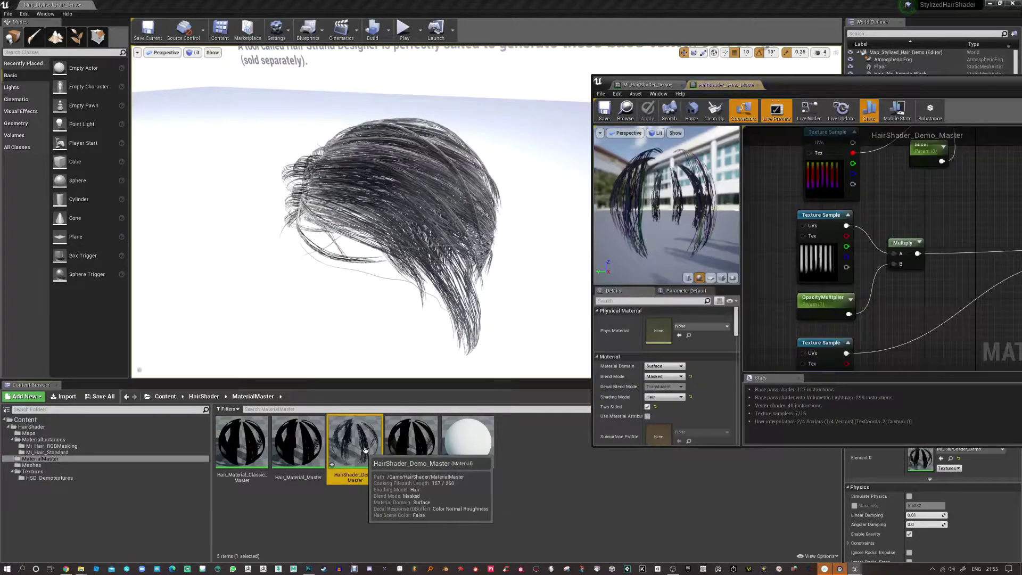
{"action": "scroll", "coordinate": [881, 277], "scroll_direction": "down", "scroll_amount": 2}
{"action": "right_click_drag", "start_coordinate": [881, 277], "coordinate": [842, 347]}
{"action": "left_click_drag", "start_coordinate": [832, 84], "coordinate": [737, 84]}
{"action": "scroll", "coordinate": [752, 214], "scroll_direction": "up", "scroll_amount": 2}
{"action": "right_click_drag", "start_coordinate": [751, 214], "coordinate": [773, 250]}
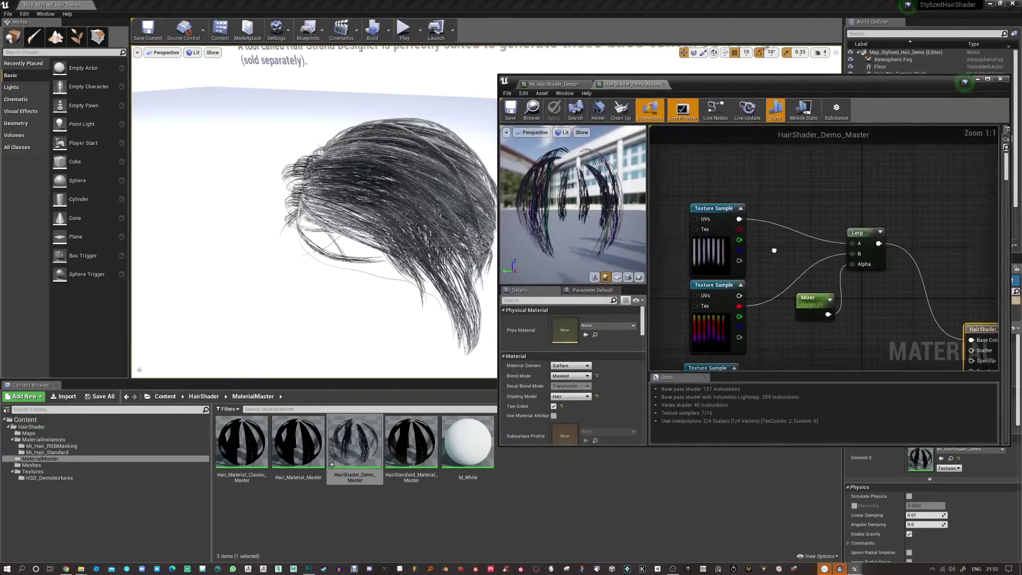
{"action": "left_click_drag", "start_coordinate": [738, 229], "coordinate": [852, 243]}
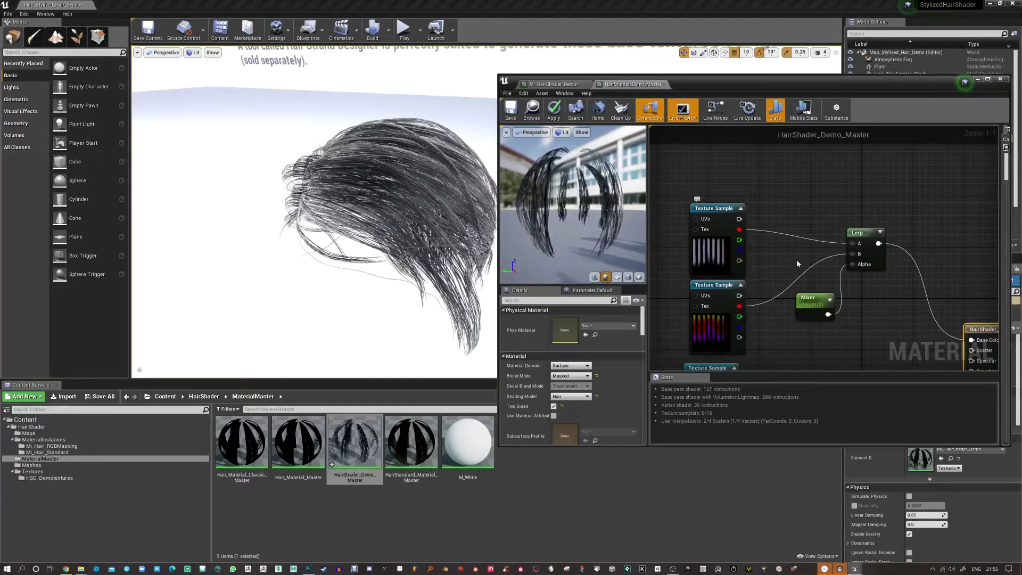
- Expand the Lerp node's preview, set the Mixer parameter's default value to 0, and apply the material changes
{"action": "left_click", "coordinate": [880, 232]}
{"action": "left_click", "coordinate": [813, 300]}
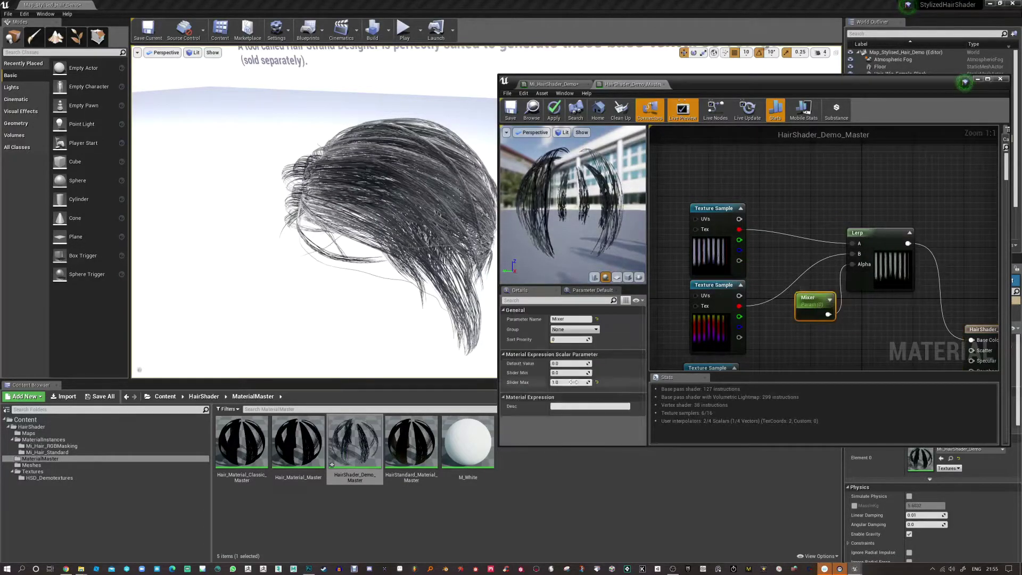
{"action": "left_click_drag", "start_coordinate": [557, 363], "coordinate": [586, 363]}
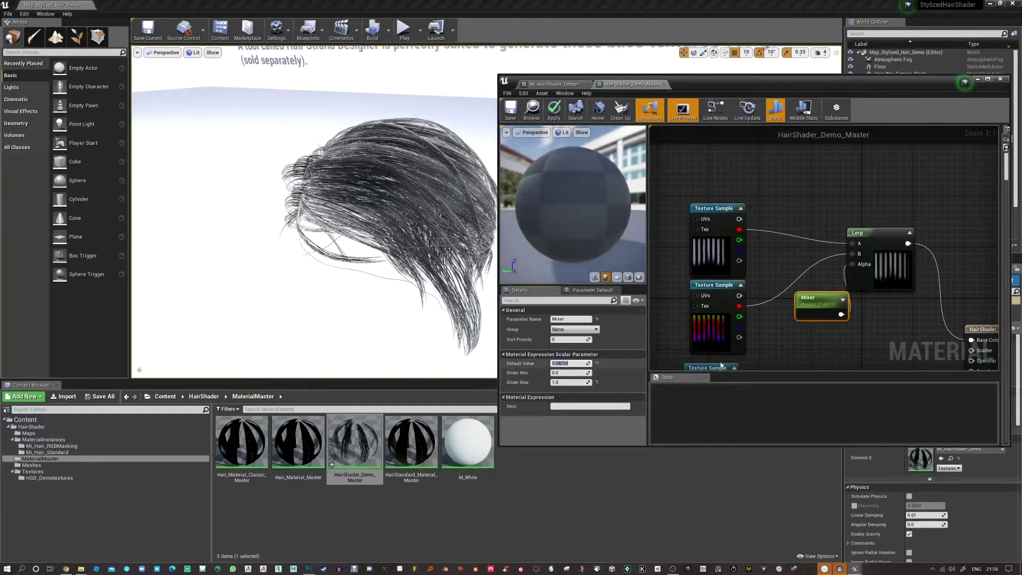
{"action": "type", "text": "0"}
{"action": "key", "text": "Return"}
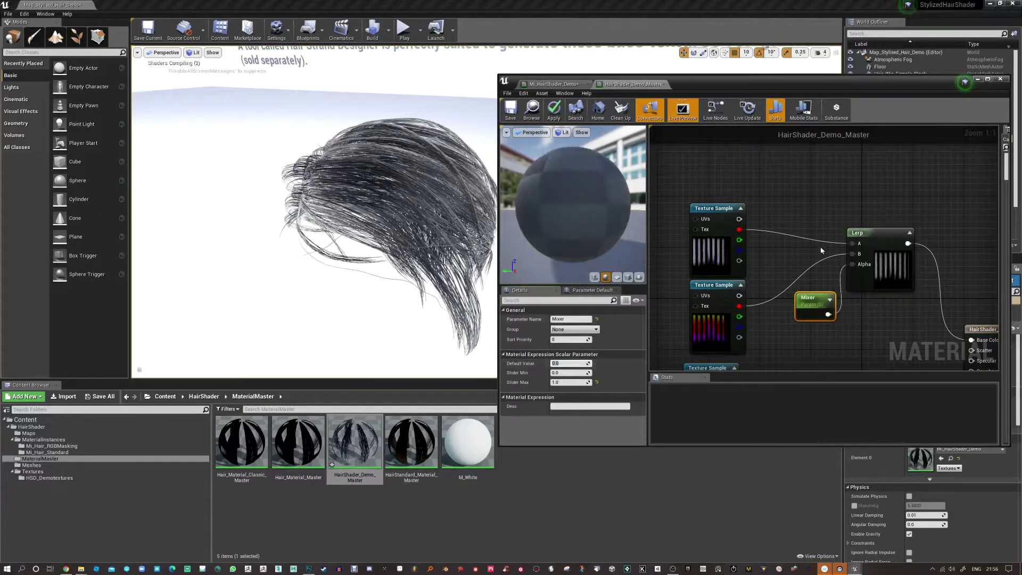
{"action": "left_click", "coordinate": [554, 114]}
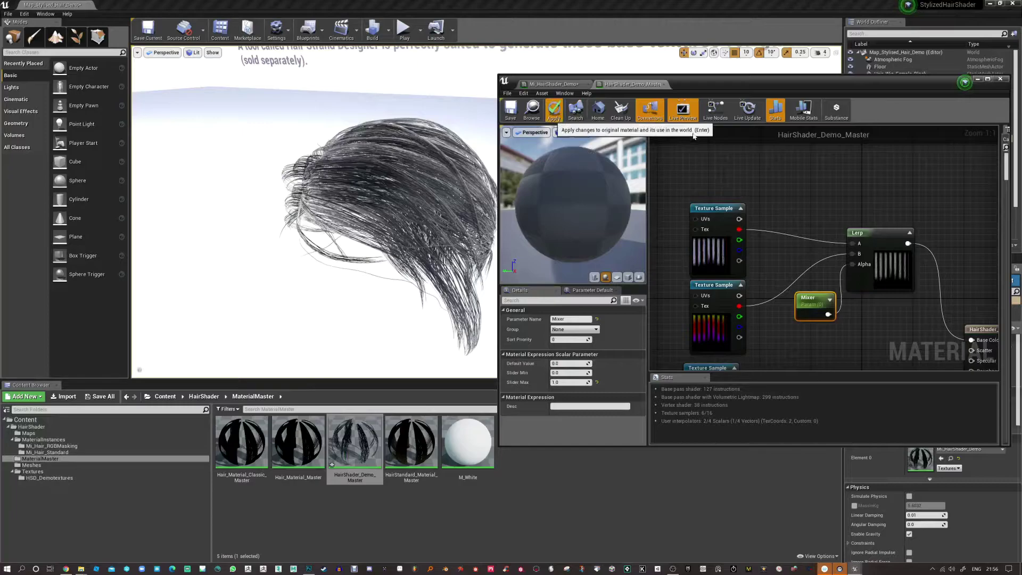
- Adjust the Mixer override value in Mi_HairShader_Demo
{"action": "left_click", "coordinate": [552, 84]}
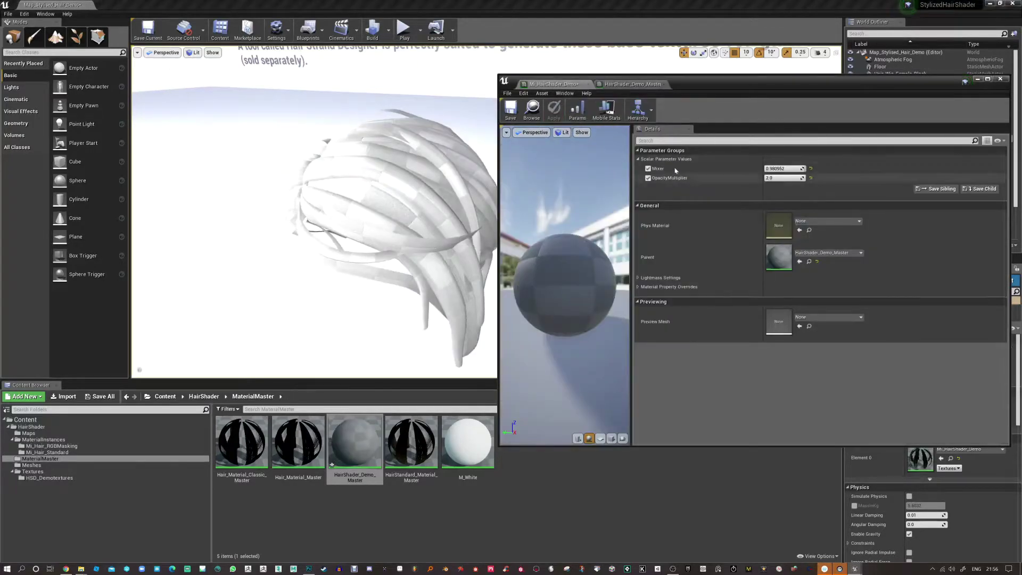
{"action": "left_click_drag", "start_coordinate": [710, 83], "coordinate": [766, 97]}
{"action": "mouse_move", "coordinate": [834, 183]}
{"action": "left_mouse_down"}
{"action": "mouse_move", "coordinate": [793, 183]}
{"action": "mouse_move", "coordinate": [852, 183]}
{"action": "left_mouse_up"}
- Return to the HairShader_Demo_Master graph and reposition and enlarge its editor window
{"action": "left_click", "coordinate": [687, 99]}
{"action": "left_click_drag", "start_coordinate": [777, 100], "coordinate": [516, 64]}
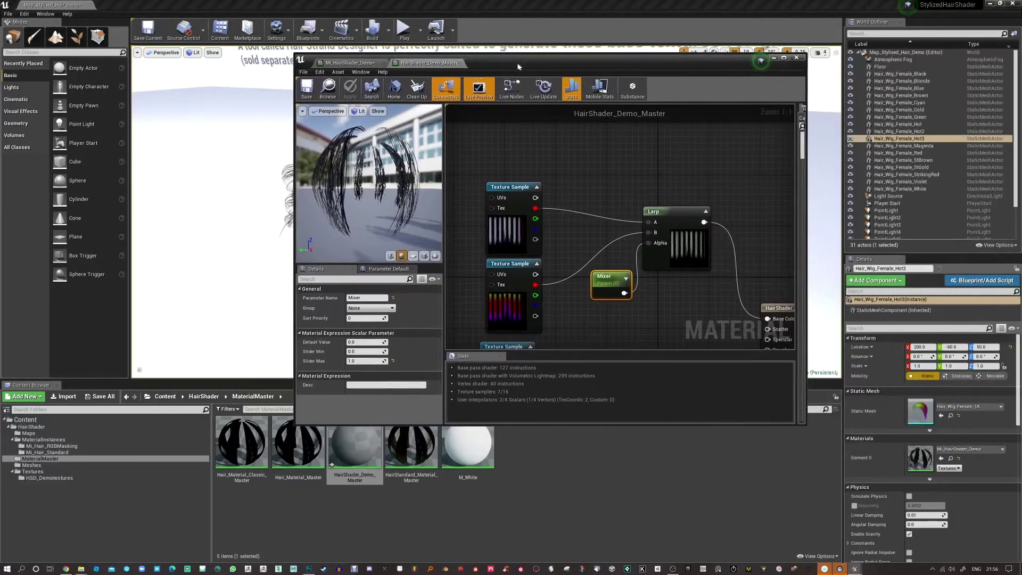
{"action": "left_click_drag", "start_coordinate": [804, 423], "coordinate": [814, 505]}
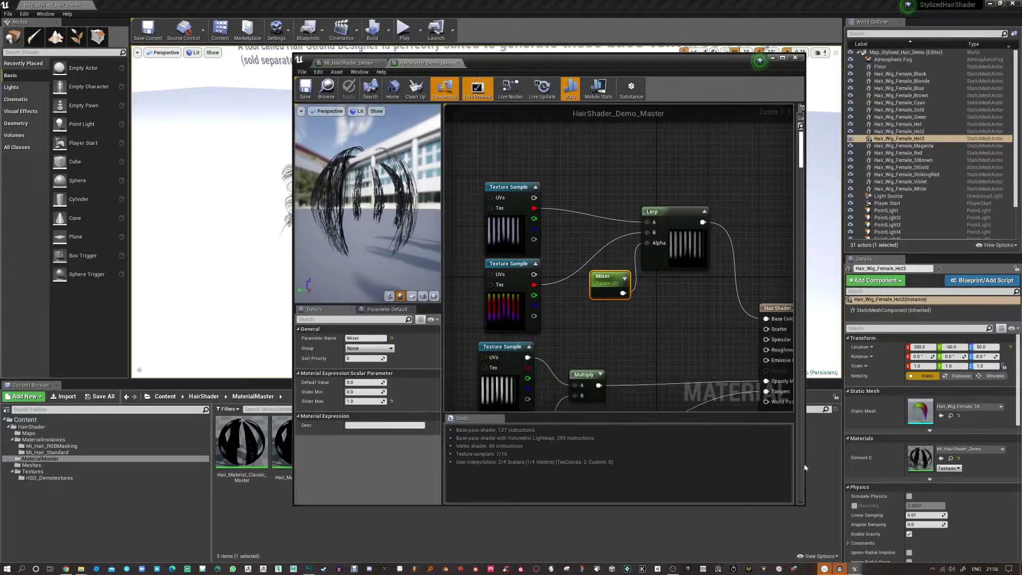
{"action": "left_click_drag", "start_coordinate": [806, 468], "coordinate": [881, 462]}
- Disconnect the Lerp's A and B inputs and rearrange the texture samples so the coloured one sits above the ID sample
{"action": "left_click_drag", "start_coordinate": [534, 262], "coordinate": [522, 140]}
{"action": "left_click", "coordinate": [666, 232], "text": "alt"}
{"action": "left_click", "coordinate": [667, 222], "text": "alt"}
{"action": "left_click_drag", "start_coordinate": [631, 277], "coordinate": [633, 283]}
{"action": "left_click_drag", "start_coordinate": [538, 190], "coordinate": [532, 248]}
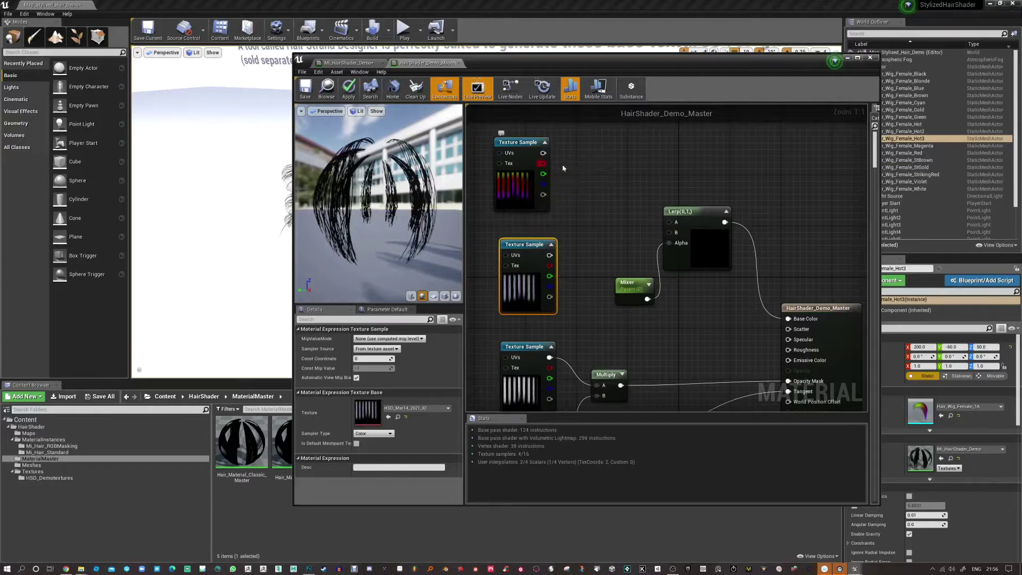
- Duplicate the Lerp node above the original and connect the coloured texture's red channel to the copy's Alpha
{"action": "right_click_drag", "start_coordinate": [622, 165], "coordinate": [625, 259]}
{"action": "left_click_drag", "start_coordinate": [695, 302], "coordinate": [674, 193]}
{"action": "key", "text": "ctrl+c"}
{"action": "key", "text": "ctrl+v"}
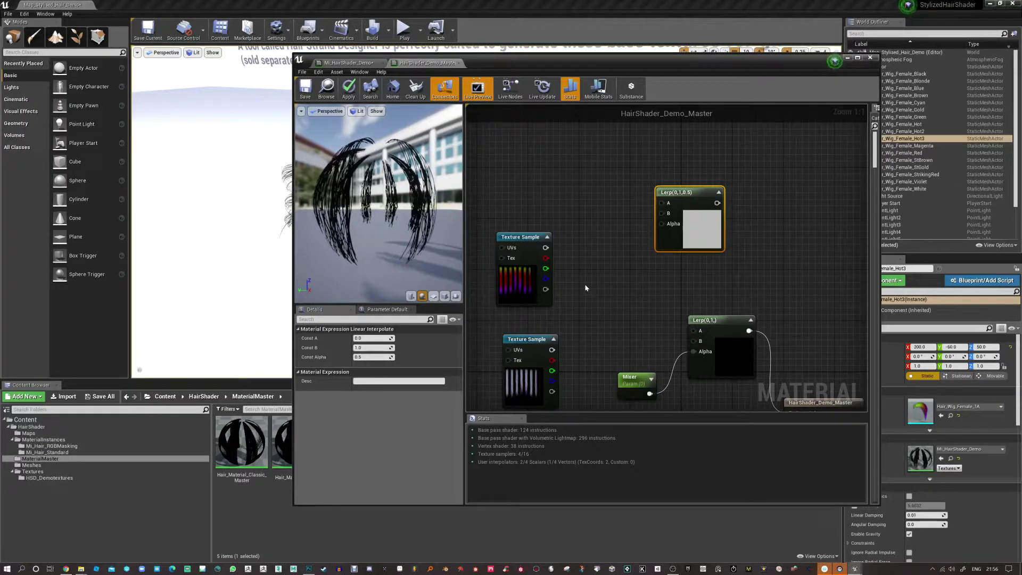
{"action": "left_click_drag", "start_coordinate": [663, 227], "coordinate": [659, 216]}
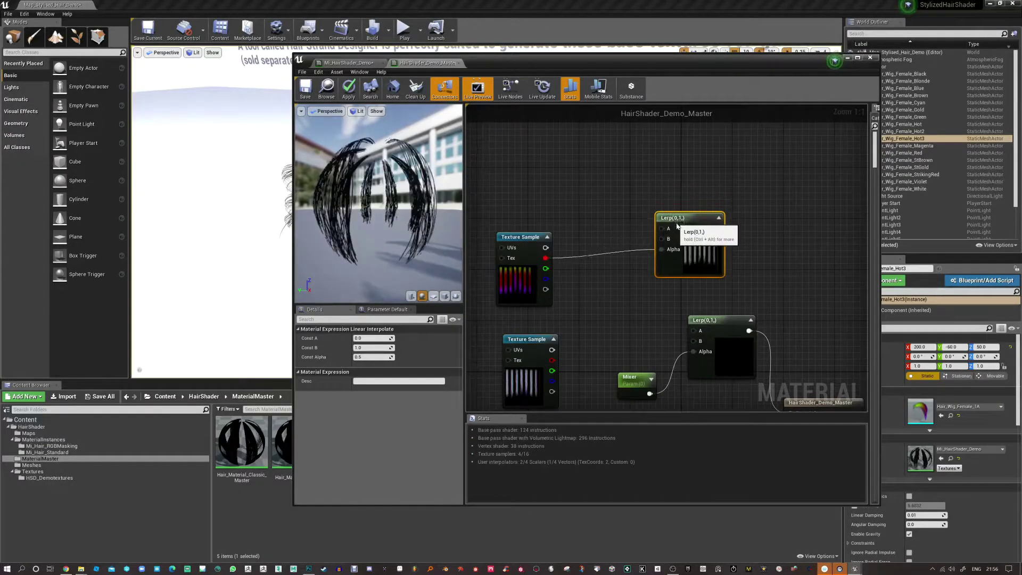
- Add a black vector parameter named Colour1 above the textures and connect it to the new Lerp's A
{"action": "left_click", "coordinate": [529, 138]}
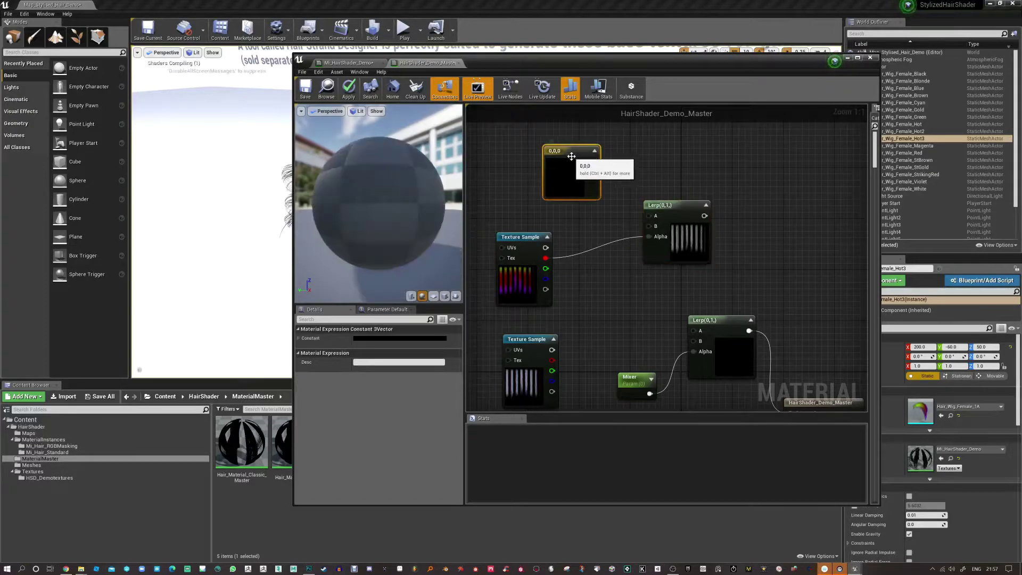
{"action": "right_click", "coordinate": [549, 142]}
{"action": "left_click", "coordinate": [563, 144]}
{"action": "type", "text": "Colour1"}
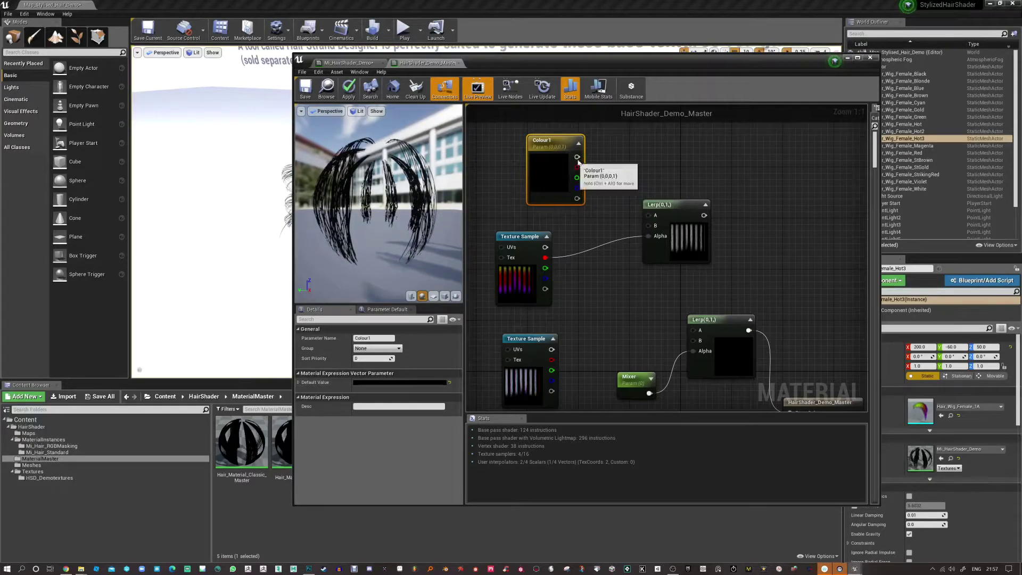
{"action": "left_click_drag", "start_coordinate": [578, 157], "coordinate": [649, 216]}
{"action": "right_click_drag", "start_coordinate": [612, 230], "coordinate": [680, 294]}
{"action": "left_click_drag", "start_coordinate": [623, 212], "coordinate": [622, 162]}
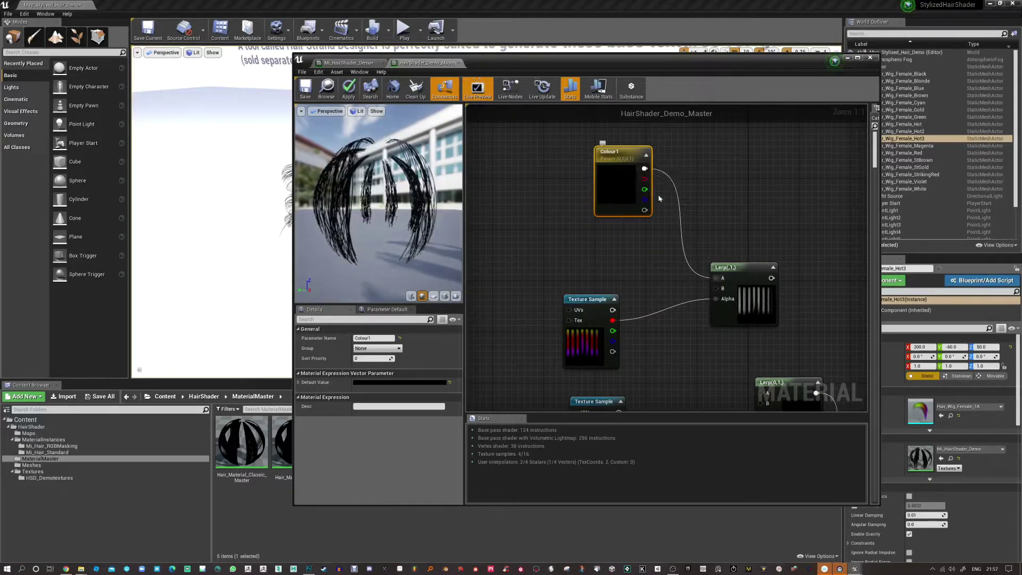
- Duplicate Colour1 as Colour2, set its default value to white, and connect it to the new Lerp's B
{"action": "key", "text": "ctrl+w"}
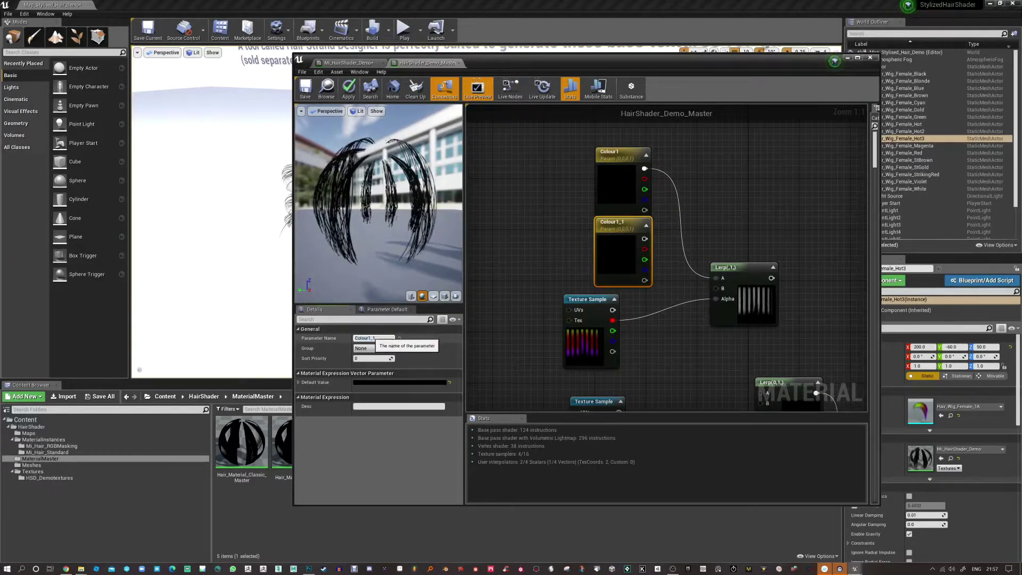
{"action": "key", "text": "Return"}
{"action": "left_click", "coordinate": [399, 382]}
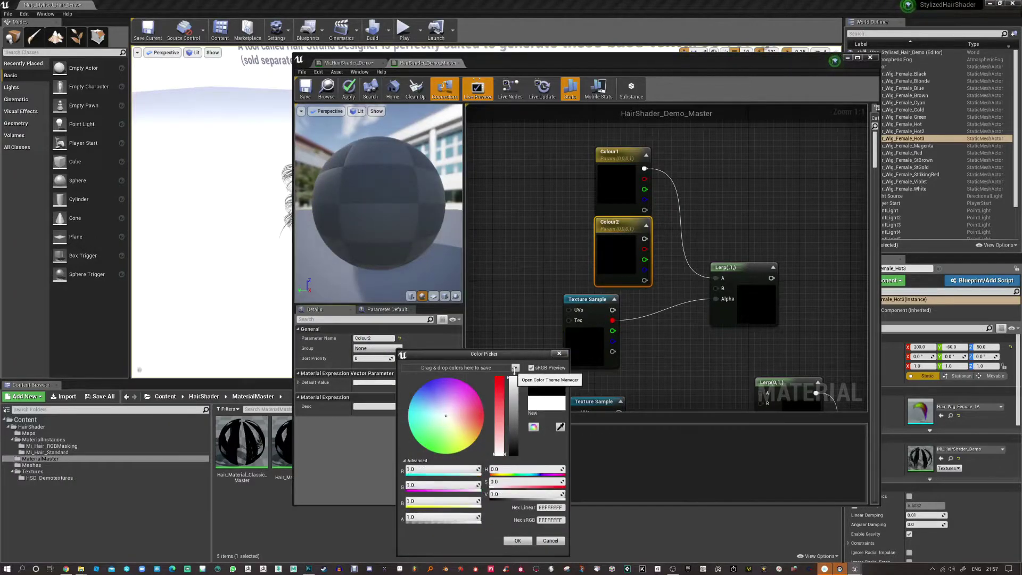
{"action": "left_click", "coordinate": [517, 540]}
{"action": "left_click_drag", "start_coordinate": [644, 239], "coordinate": [716, 288]}
{"action": "right_click_drag", "start_coordinate": [744, 334], "coordinate": [675, 325]}
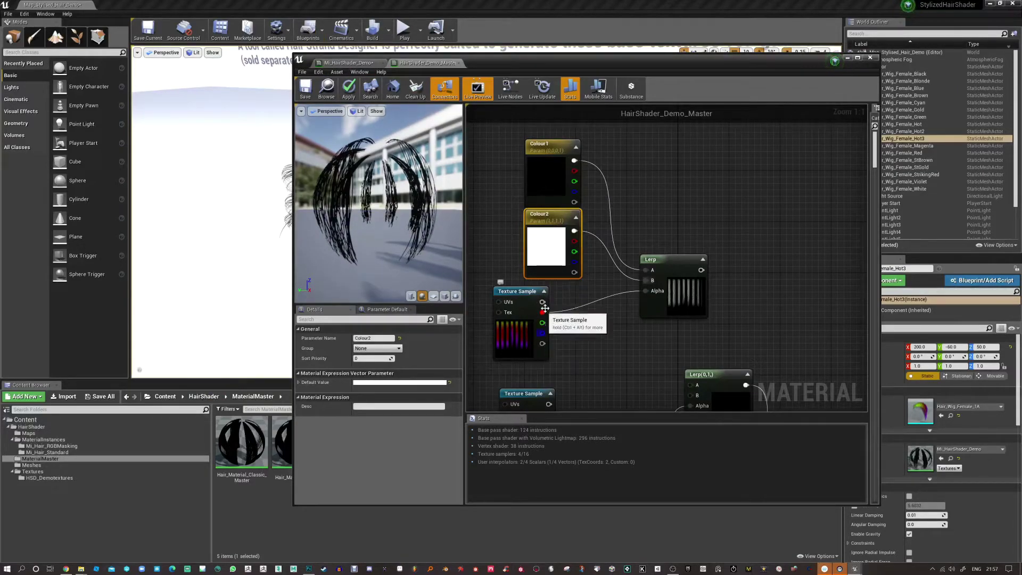
- Connect the upper Lerp's output to the A input of the lower Lerp and space the two Lerp nodes apart
{"action": "right_click_drag", "start_coordinate": [589, 338], "coordinate": [547, 294]}
{"action": "left_click_drag", "start_coordinate": [668, 330], "coordinate": [737, 317]}
{"action": "left_click_drag", "start_coordinate": [660, 225], "coordinate": [722, 328]}
{"action": "left_click_drag", "start_coordinate": [636, 217], "coordinate": [604, 211]}
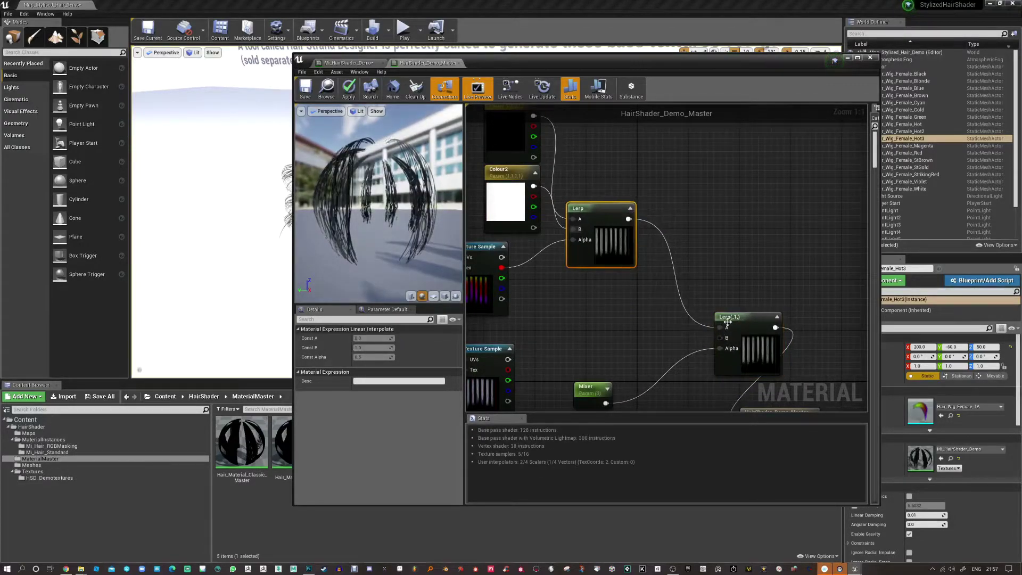
- Delete the Mixer parameter and connect the ID texture's red channel to the lower Lerp's Alpha
{"action": "right_click_drag", "start_coordinate": [584, 365], "coordinate": [590, 309]}
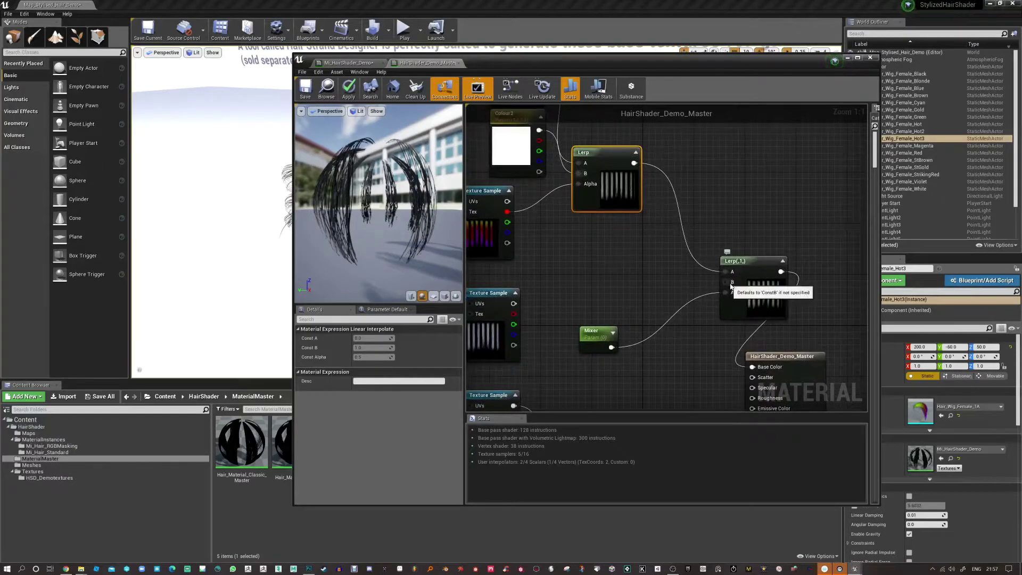
{"action": "right_click_drag", "start_coordinate": [704, 292], "coordinate": [734, 299]}
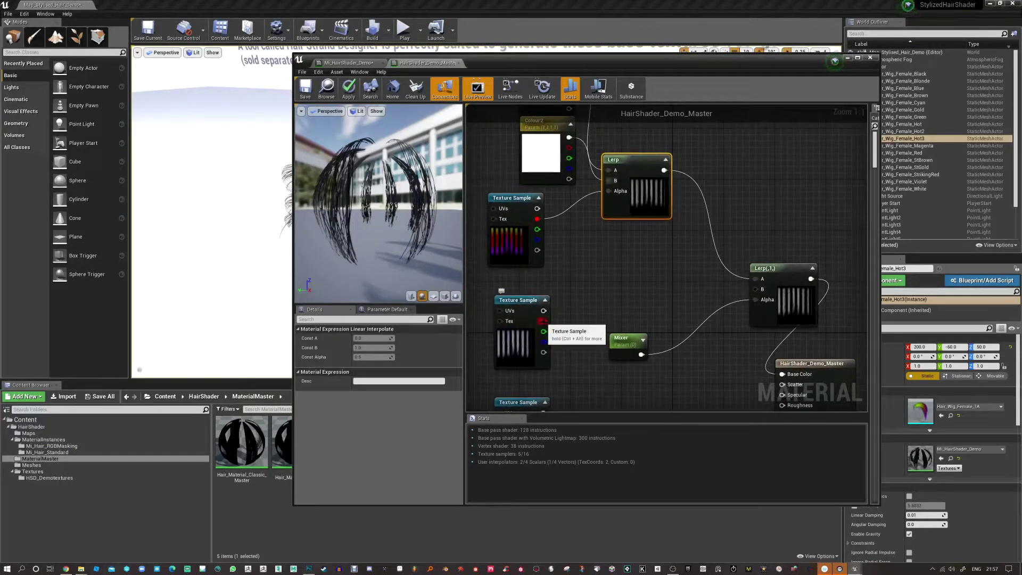
{"action": "left_click_drag", "start_coordinate": [624, 348], "coordinate": [612, 407]}
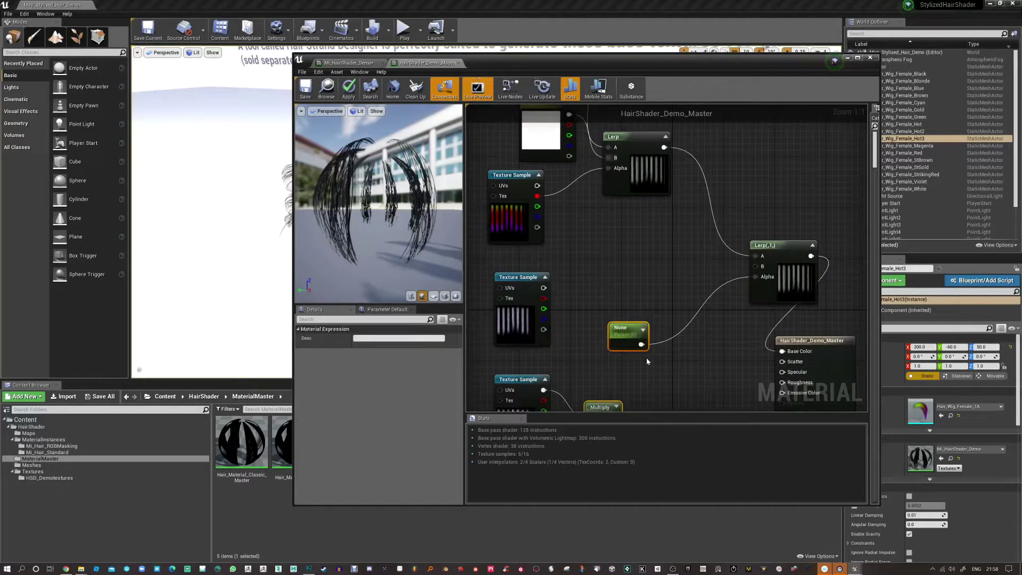
{"action": "left_click", "coordinate": [641, 336]}
{"action": "key", "text": "Delete"}
{"action": "left_click_drag", "start_coordinate": [548, 300], "coordinate": [756, 280]}
- Duplicate Colour2 as Colour3, place it below the upper Lerp, and connect it to the lower Lerp's B
{"action": "right_click_drag", "start_coordinate": [611, 238], "coordinate": [606, 320]}
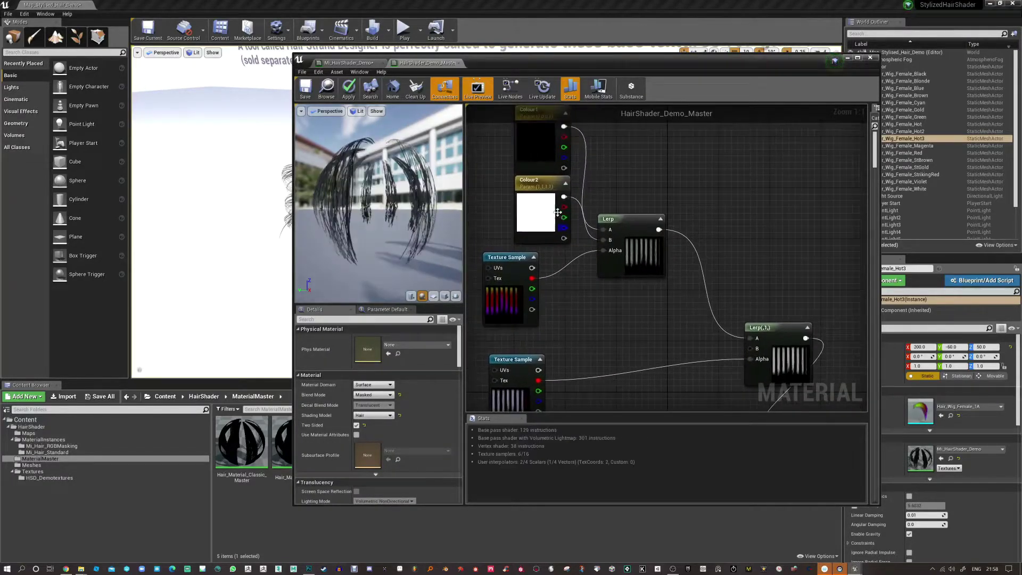
{"action": "left_click", "coordinate": [549, 185]}
{"action": "key", "text": "ctrl+w"}
{"action": "left_click_drag", "start_coordinate": [598, 206], "coordinate": [642, 301]}
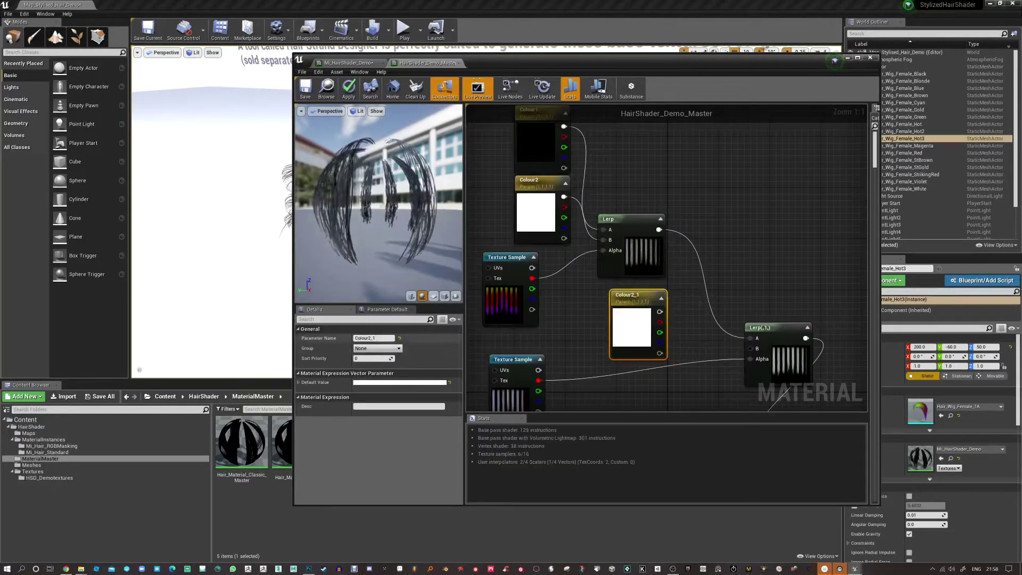
{"action": "key", "text": "Return"}
{"action": "right_click_drag", "start_coordinate": [592, 363], "coordinate": [590, 344]}
{"action": "left_click_drag", "start_coordinate": [662, 294], "coordinate": [748, 330]}
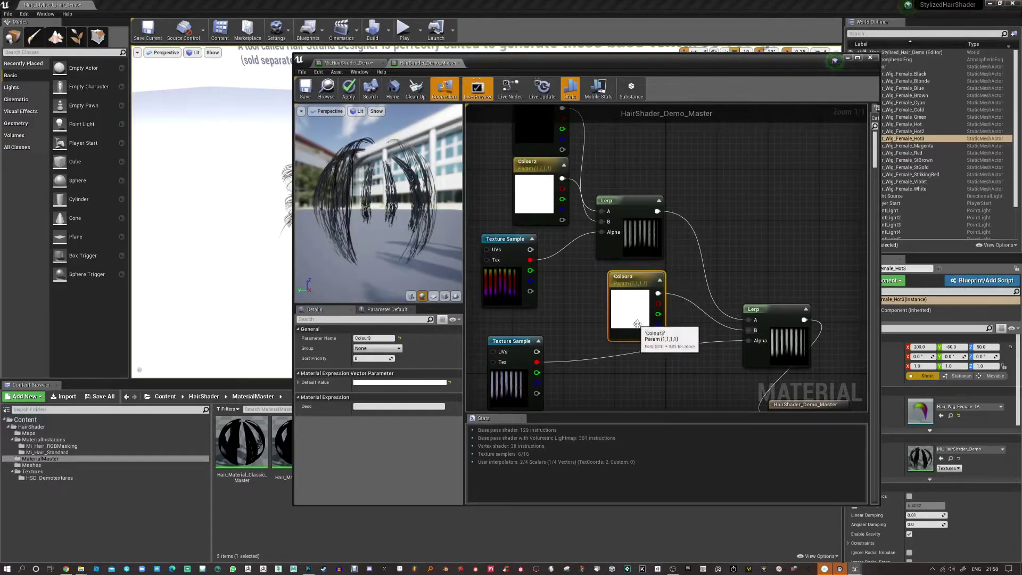
- Set the Colour3 parameter's default value to a medium blue and apply the master material
{"action": "left_click", "coordinate": [377, 382]}
{"action": "left_click", "coordinate": [407, 387]}
{"action": "left_click", "coordinate": [521, 537]}
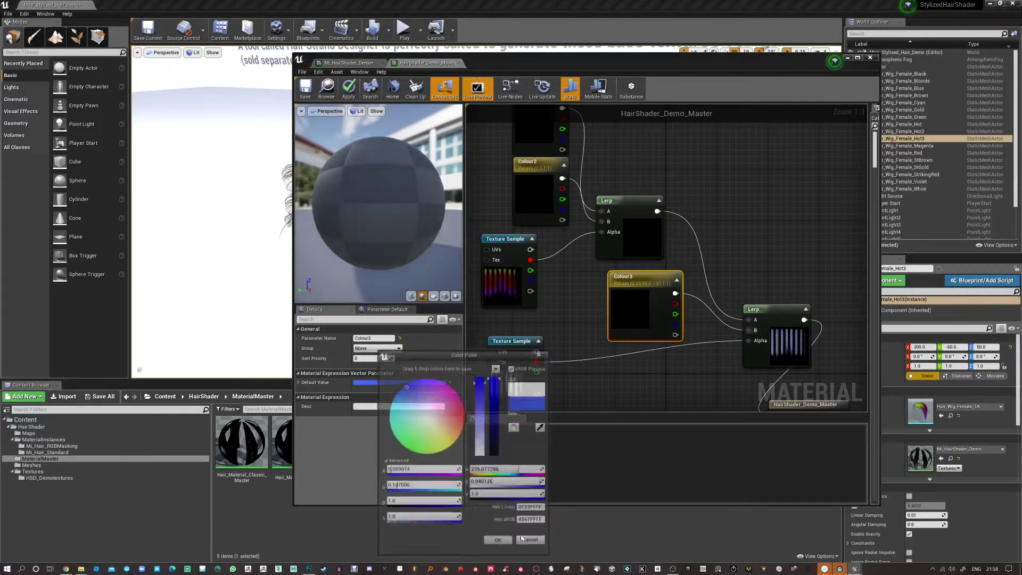
{"action": "right_click_drag", "start_coordinate": [789, 345], "coordinate": [652, 292]}
{"action": "right_click_drag", "start_coordinate": [675, 329], "coordinate": [793, 337]}
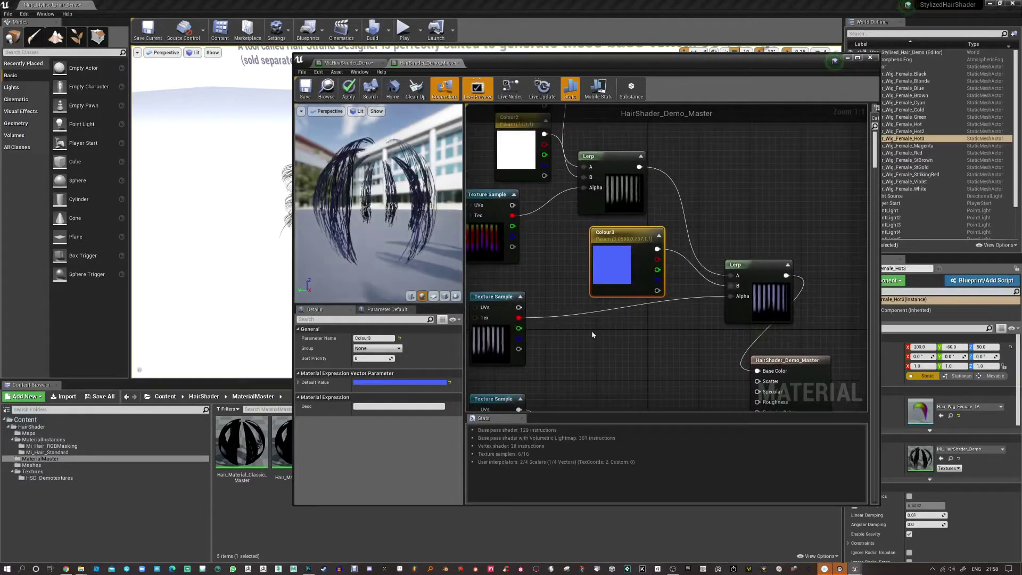
{"action": "right_click_drag", "start_coordinate": [593, 335], "coordinate": [668, 352]}
{"action": "left_click_drag", "start_coordinate": [570, 315], "coordinate": [589, 308]}
{"action": "right_click_drag", "start_coordinate": [675, 353], "coordinate": [591, 323]}
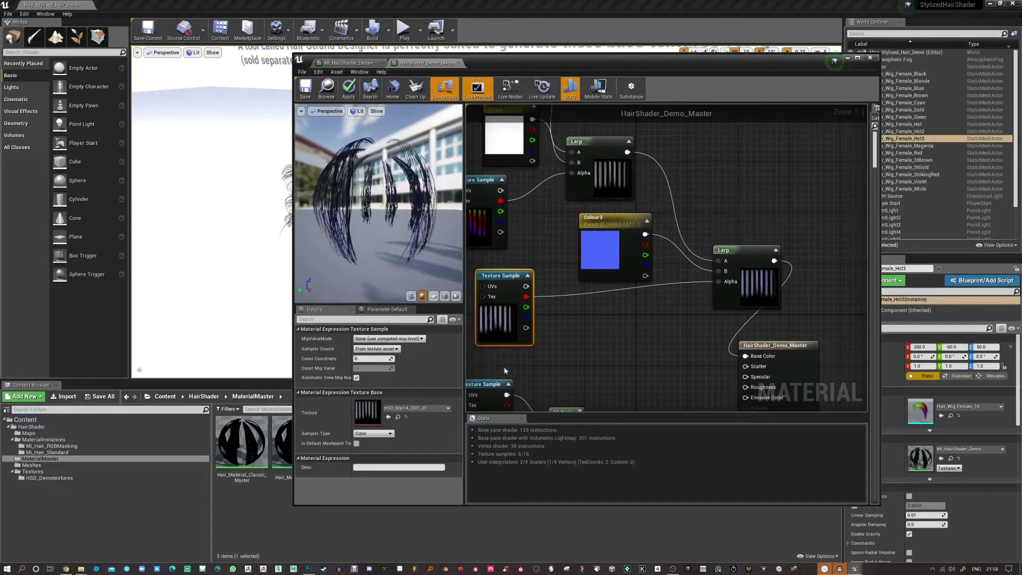
{"action": "left_click", "coordinate": [349, 88]}
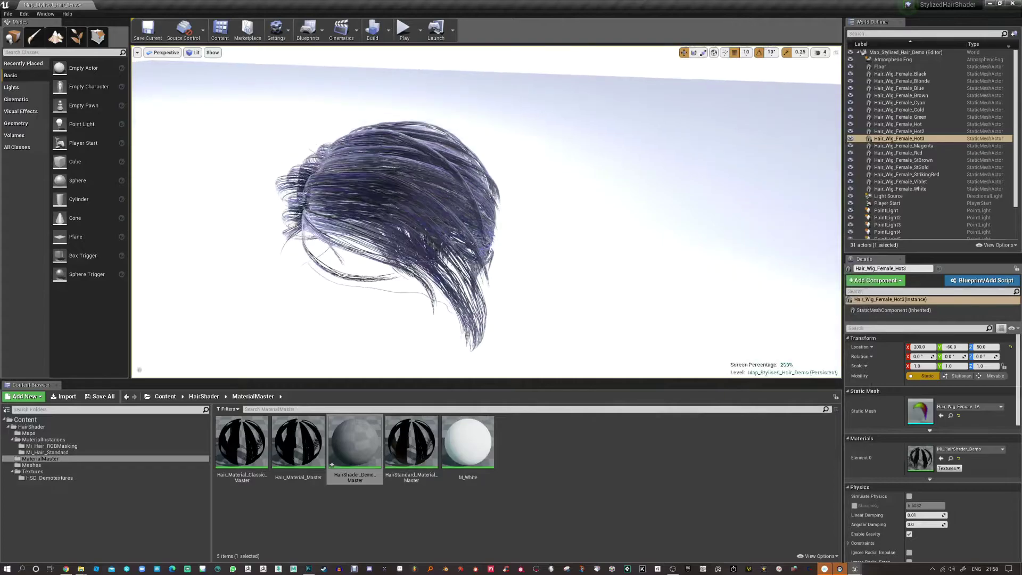
- Open the Mi_HairShader_Demo instance from the MaterialInstances folder and enable its Colour1, Colour2 and Colour3 overrides
{"action": "scroll", "coordinate": [373, 213], "scroll_direction": "up", "scroll_amount": 5}
{"action": "key", "text": "s"}
{"action": "right_click_drag", "start_coordinate": [453, 240], "coordinate": [474, 282]}
{"action": "double_click", "coordinate": [362, 446]}
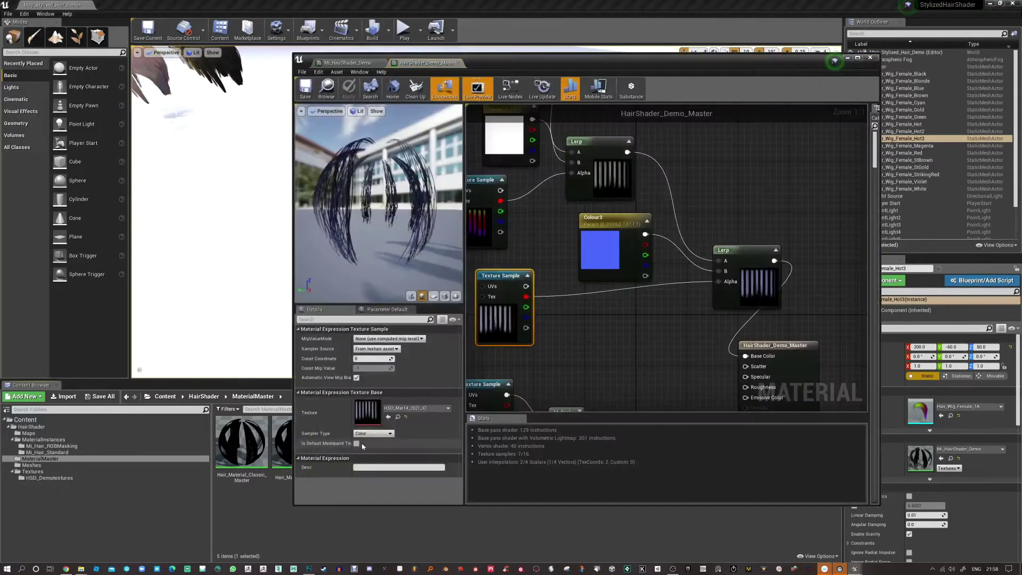
{"action": "left_click", "coordinate": [848, 57]}
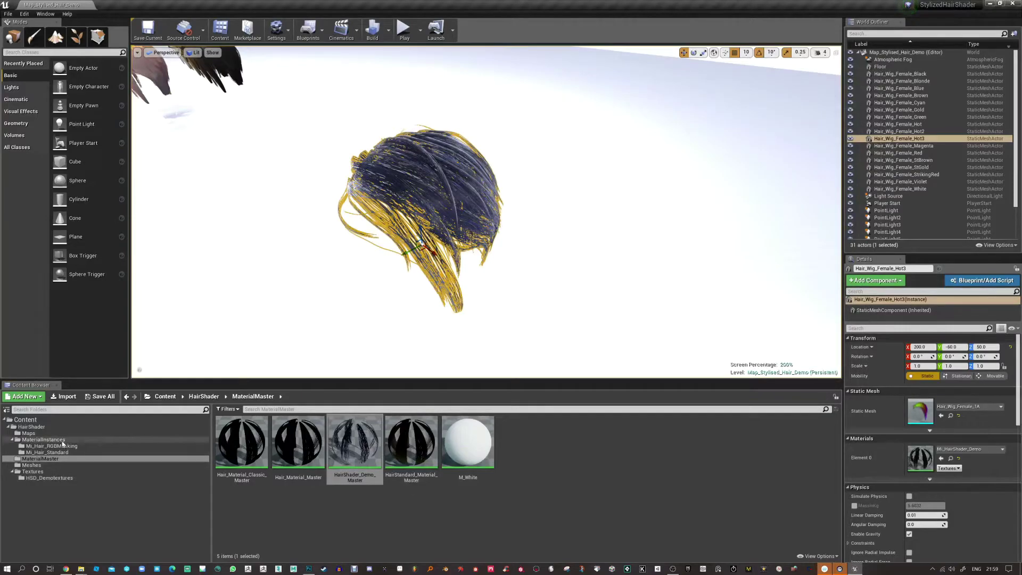
{"action": "left_click", "coordinate": [44, 439]}
{"action": "left_click", "coordinate": [361, 446]}
{"action": "double_click", "coordinate": [360, 446]}
{"action": "left_click_drag", "start_coordinate": [554, 57], "coordinate": [815, 45]}
{"action": "left_click", "coordinate": [724, 136]}
{"action": "left_click", "coordinate": [724, 145]}
{"action": "left_click", "coordinate": [723, 154]}
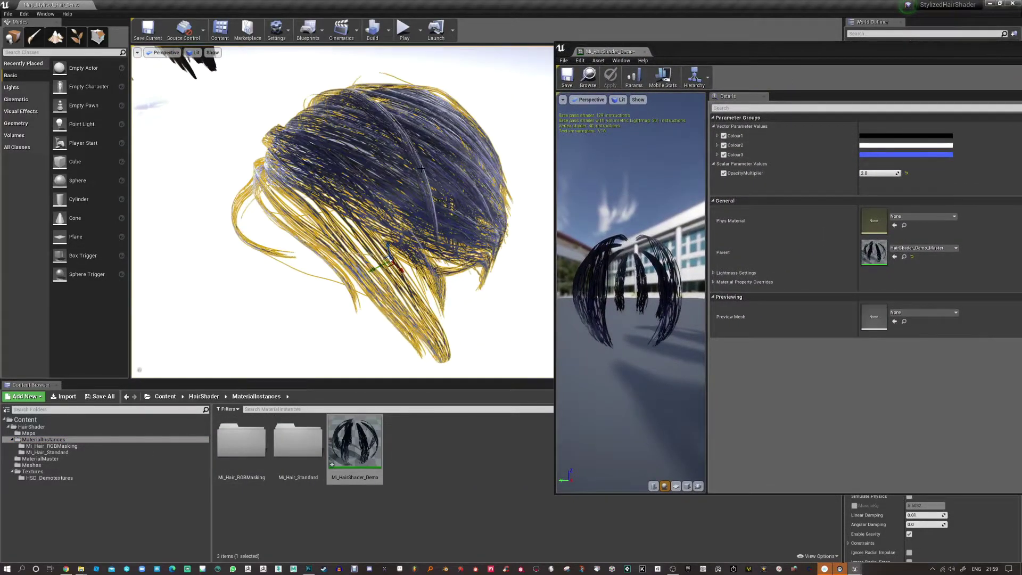
- Set the instance's Colour1 to a fully saturated hot pink at full brightness
{"action": "left_click", "coordinate": [193, 52]}
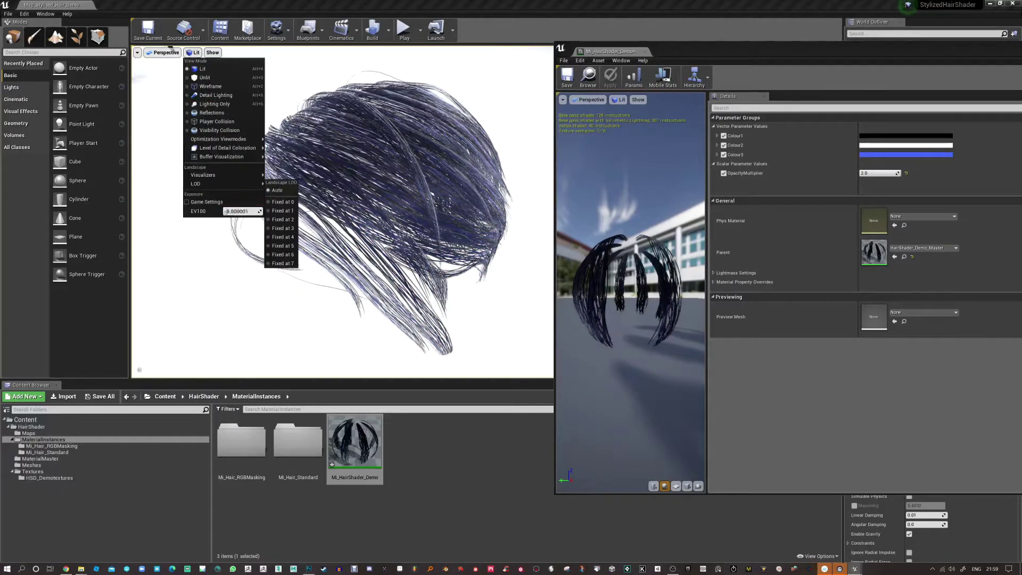
{"action": "mouse_move", "coordinate": [340, 213]}
{"action": "left_mouse_down", "text": "alt"}
{"action": "mouse_move", "coordinate": [415, 215]}
{"action": "mouse_move", "coordinate": [346, 213]}
{"action": "mouse_move", "coordinate": [354, 215]}
{"action": "left_mouse_up", "text": "alt"}
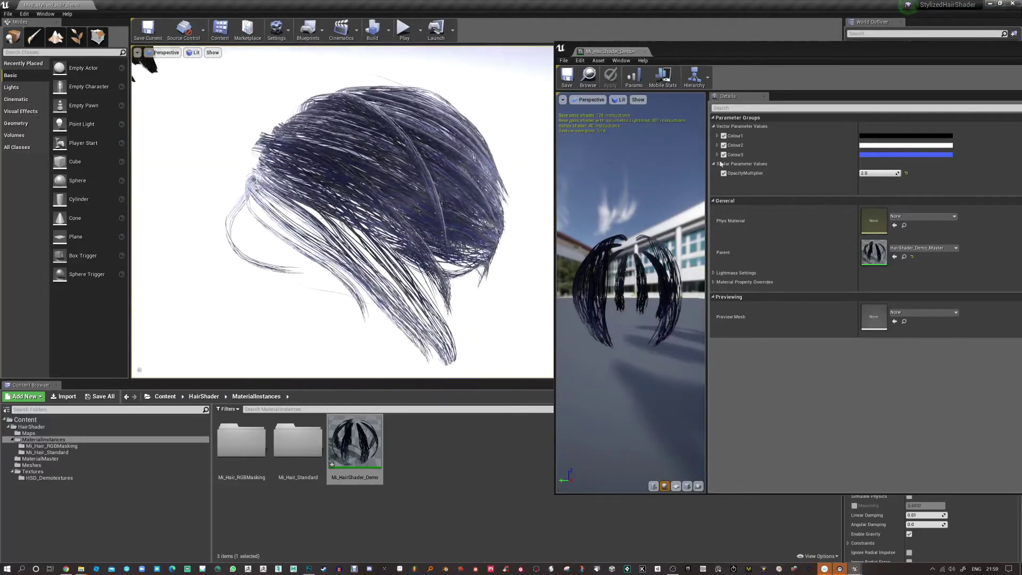
{"action": "left_click", "coordinate": [905, 135]}
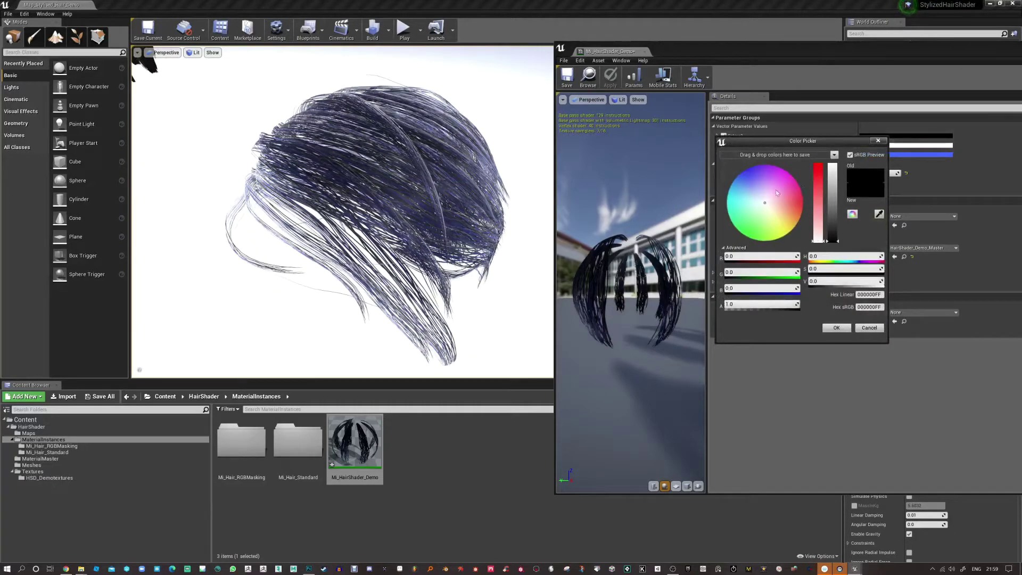
{"action": "left_click", "coordinate": [796, 191]}
{"action": "left_click_drag", "start_coordinate": [832, 208], "coordinate": [832, 164]}
{"action": "left_click", "coordinate": [818, 163]}
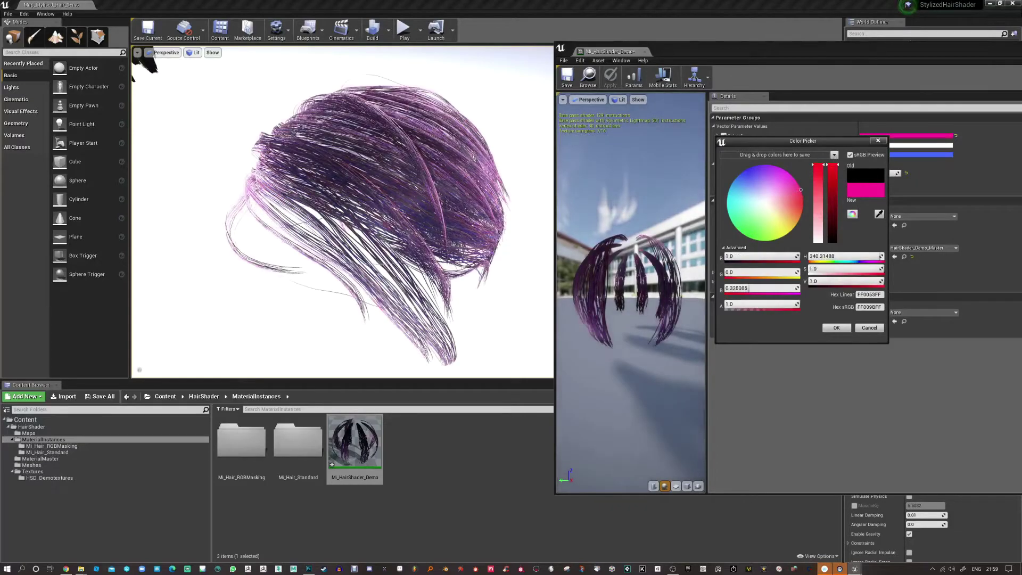
{"action": "left_click", "coordinate": [836, 327]}
- Set the instance's Colour2 to bright red and Colour3 to a saturated orange
{"action": "left_click", "coordinate": [905, 145]}
{"action": "left_click", "coordinate": [807, 214]}
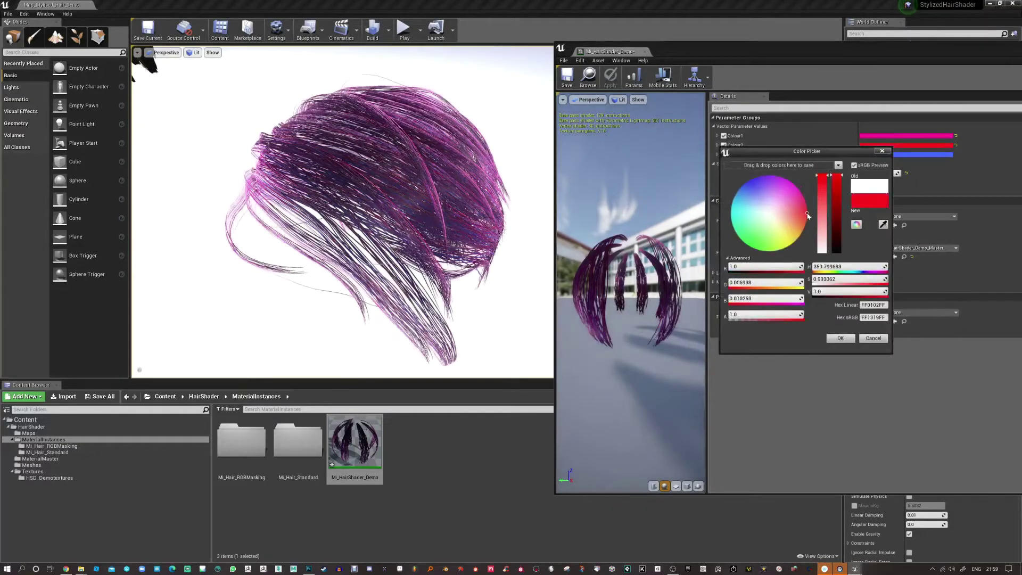
{"action": "left_click", "coordinate": [845, 337]}
{"action": "left_click", "coordinate": [906, 154]}
{"action": "left_click", "coordinate": [819, 224]}
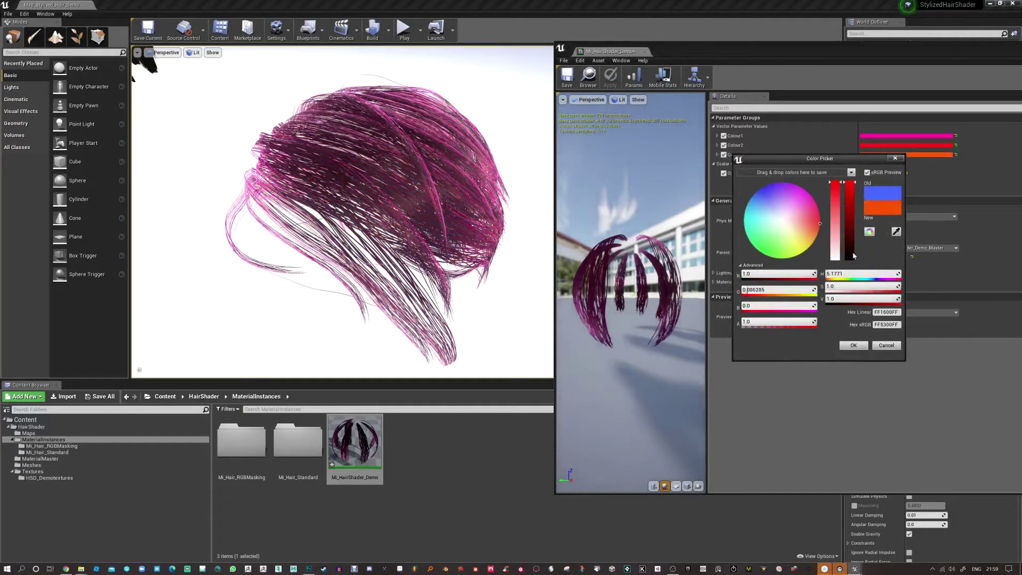
{"action": "left_click", "coordinate": [856, 347]}
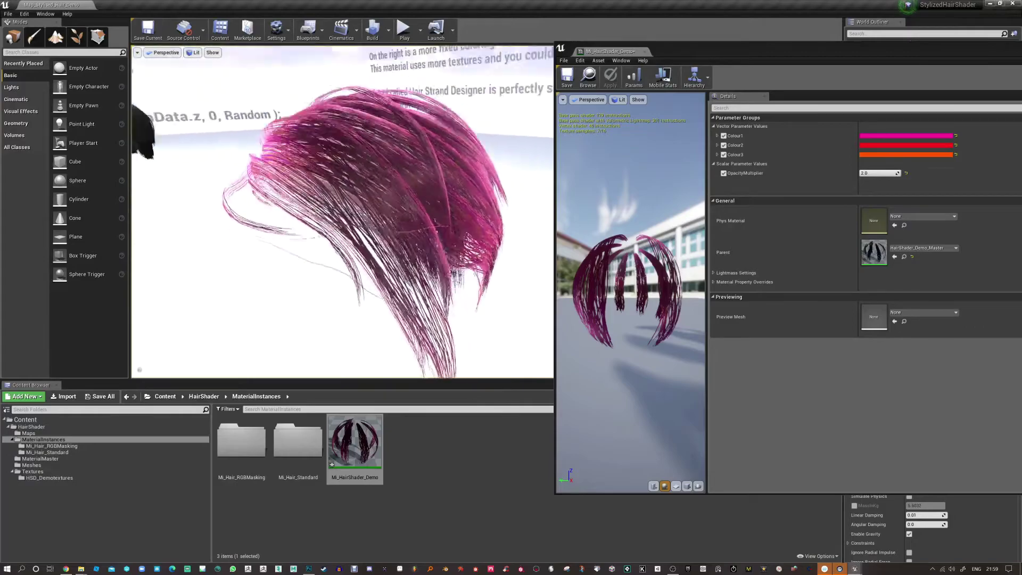
- Change the instance's Colour1 to a medium brown and Colour2 to a darkened orange-brown
{"action": "left_click", "coordinate": [892, 136]}
{"action": "left_click", "coordinate": [834, 221]}
{"action": "left_click", "coordinate": [793, 216]}
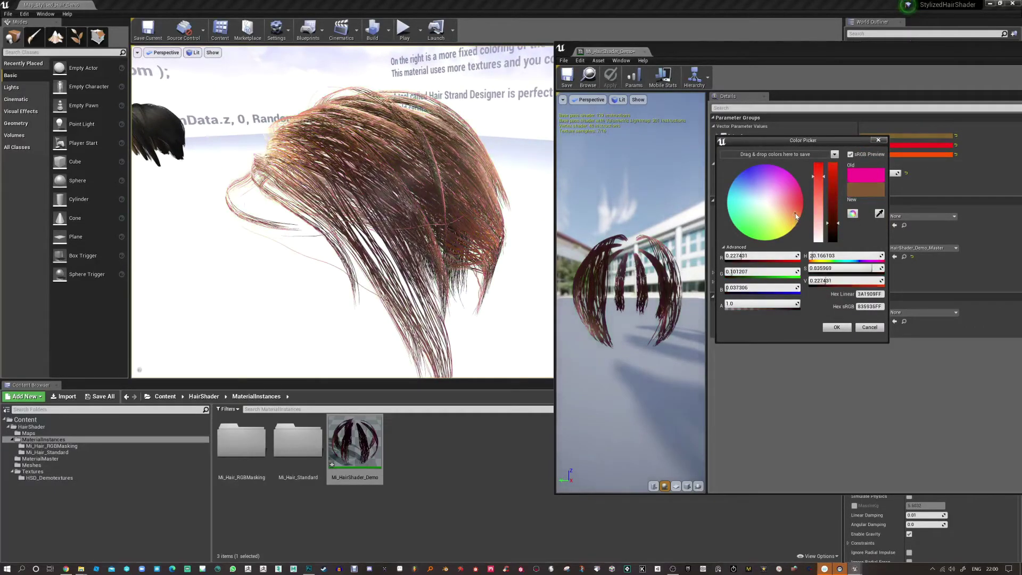
{"action": "left_click", "coordinate": [835, 328]}
{"action": "left_click", "coordinate": [888, 146]}
{"action": "left_click", "coordinate": [789, 224]}
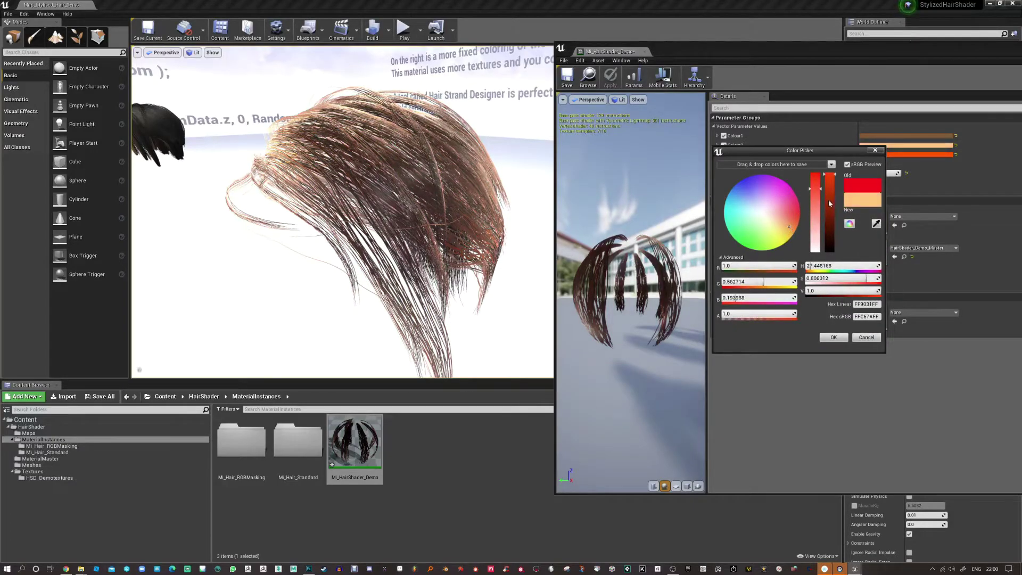
{"action": "left_click", "coordinate": [828, 203]}
{"action": "left_click", "coordinate": [833, 337]}
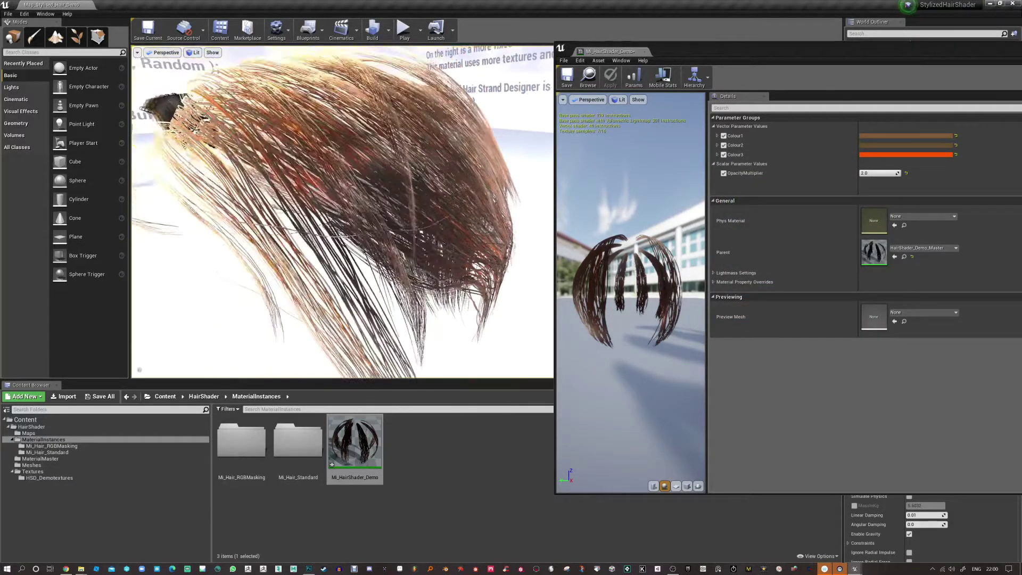
- Try a violet-blue for the instance's Colour3 and settle on a light coral red
{"action": "left_click", "coordinate": [905, 155]}
{"action": "left_click", "coordinate": [727, 186]}
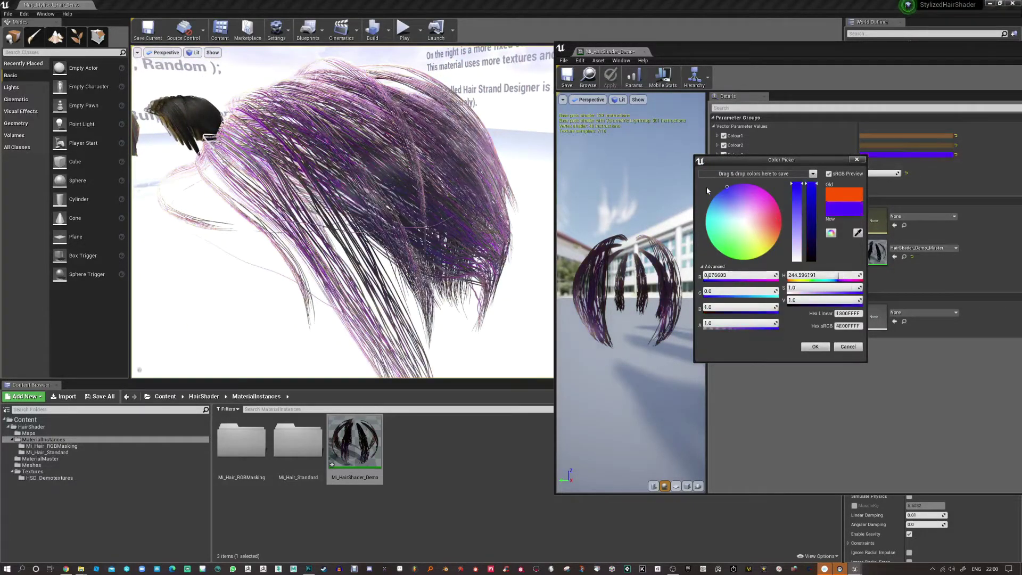
{"action": "left_click_drag", "start_coordinate": [713, 234], "coordinate": [777, 226]}
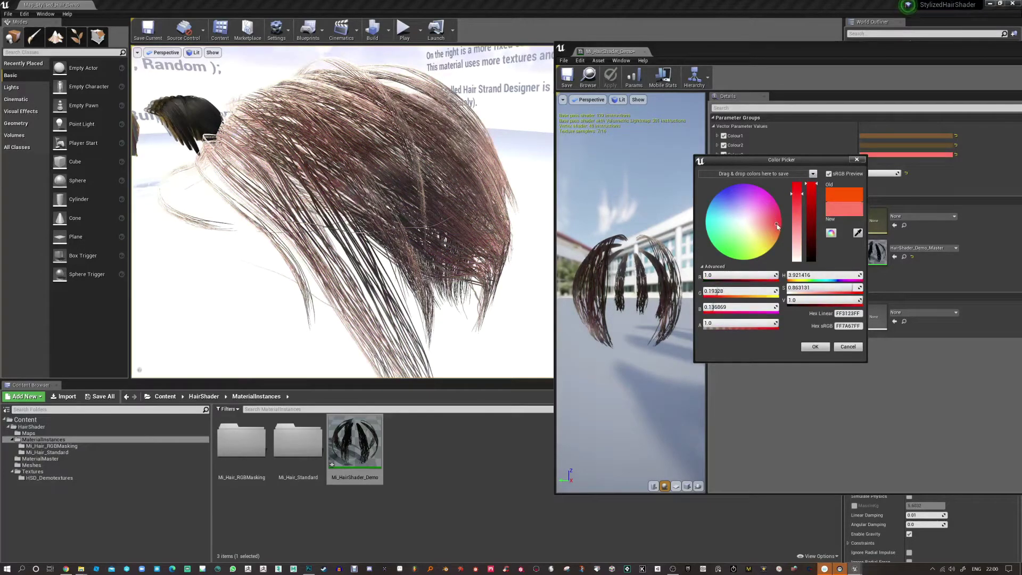
{"action": "left_click", "coordinate": [816, 346]}
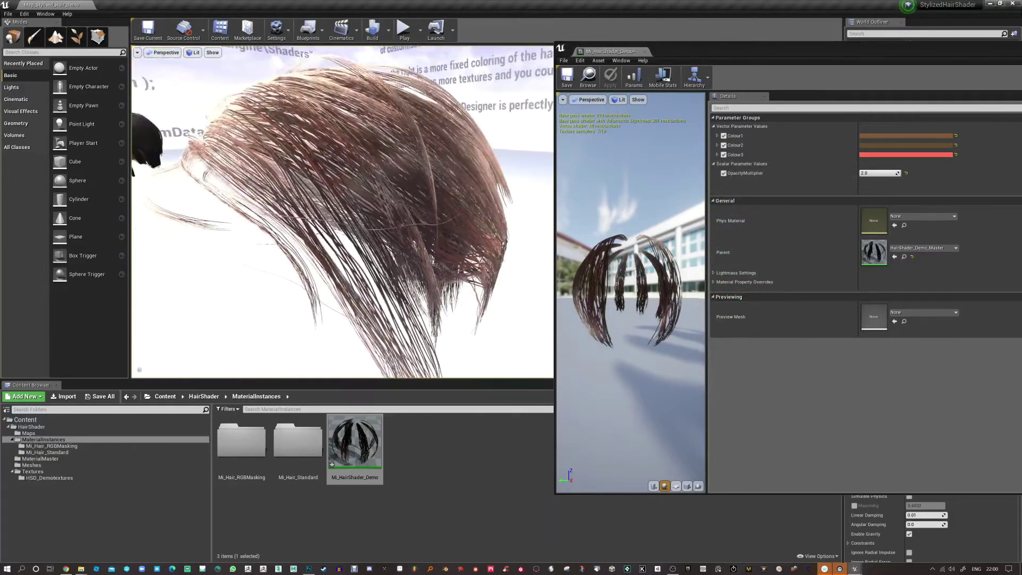
{"action": "left_click", "coordinate": [425, 161]}
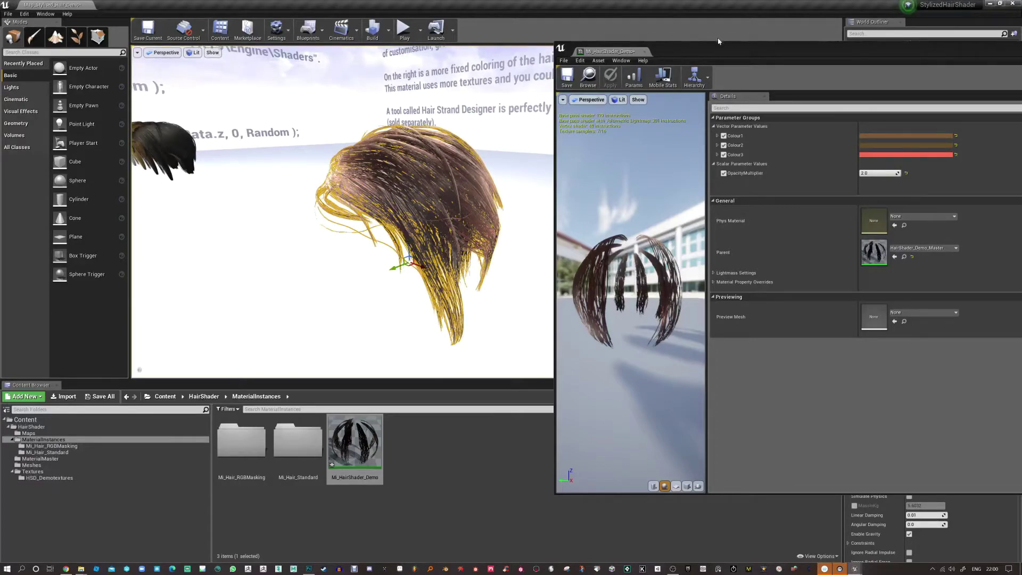
{"action": "left_click_drag", "start_coordinate": [718, 41], "coordinate": [761, 109]}
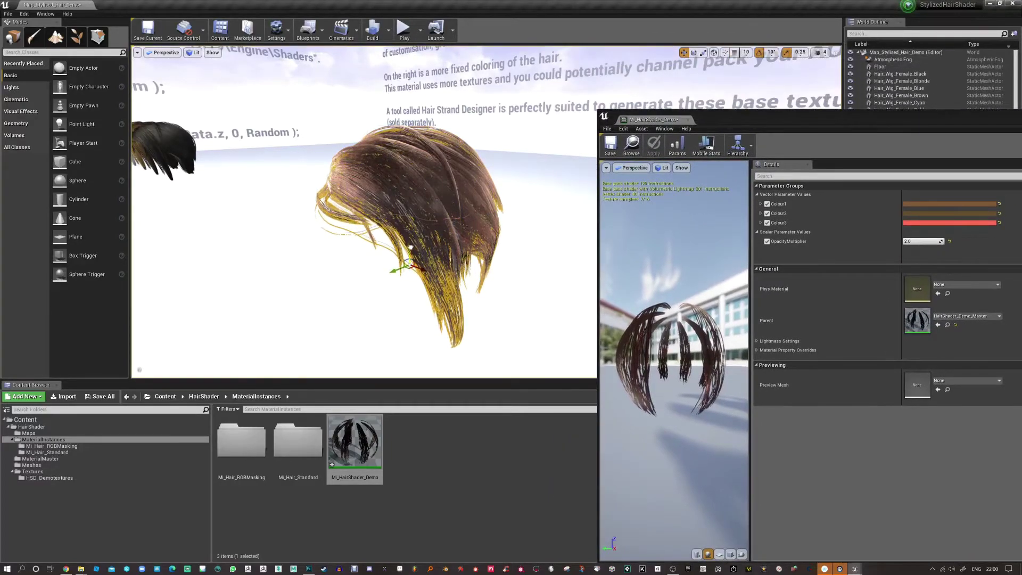
{"action": "left_click", "coordinate": [707, 145]}
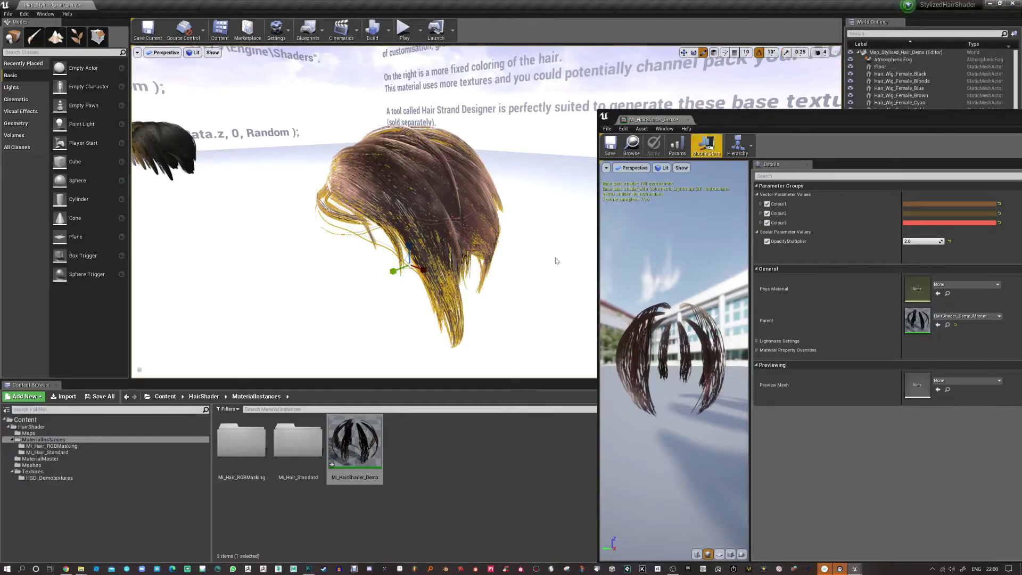
{"action": "left_click_drag", "start_coordinate": [409, 266], "coordinate": [400, 273]}
{"action": "key", "text": "ctrl+z"}
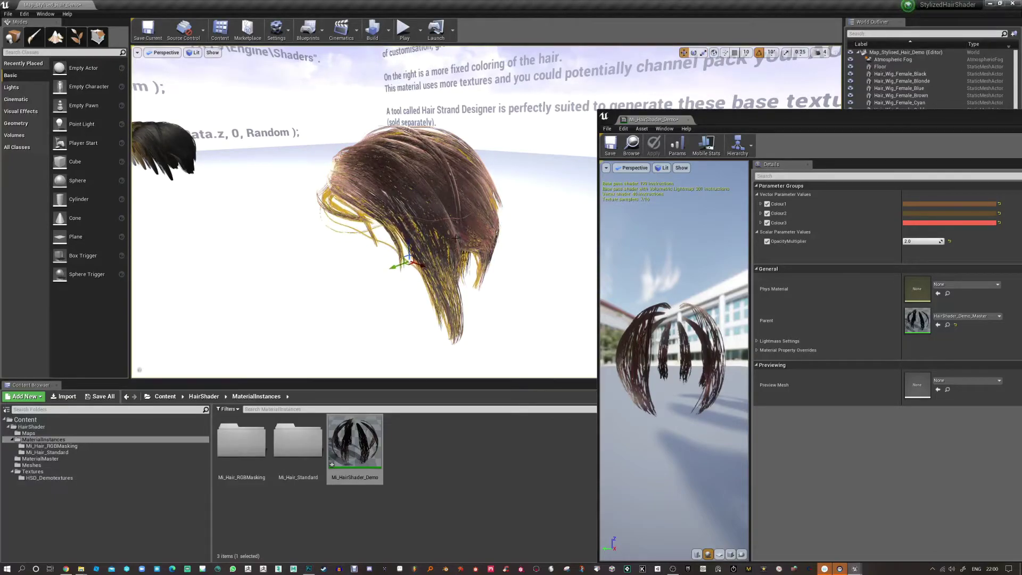
- Deselect the wig and set the instance's Colour1 to black
{"action": "left_click", "coordinate": [515, 187]}
{"action": "left_click_drag", "start_coordinate": [515, 187], "coordinate": [505, 234], "text": "alt"}
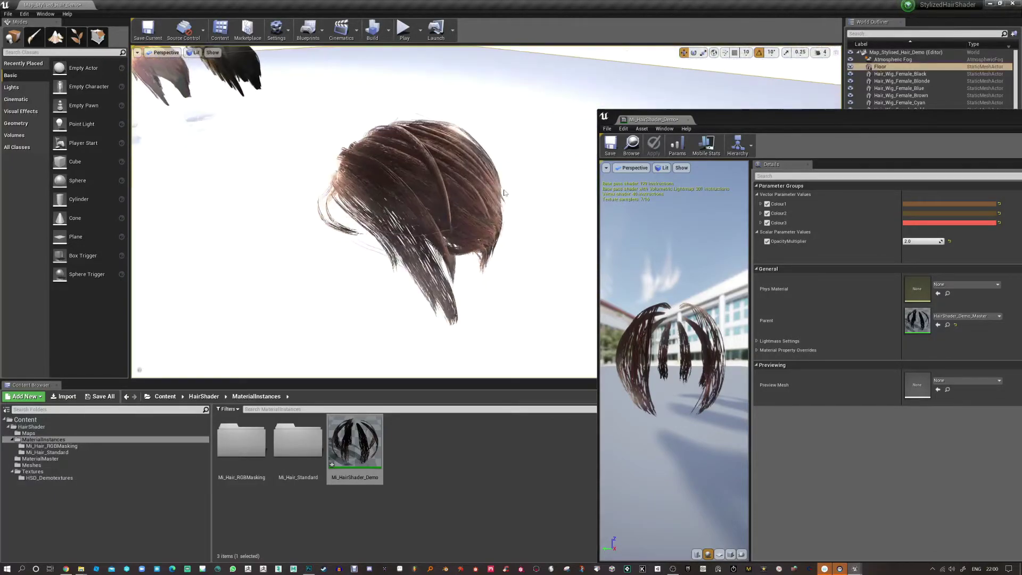
{"action": "right_click_drag", "start_coordinate": [506, 234], "coordinate": [553, 234], "text": "alt"}
{"action": "right_click_drag", "start_coordinate": [477, 183], "coordinate": [477, 183]}
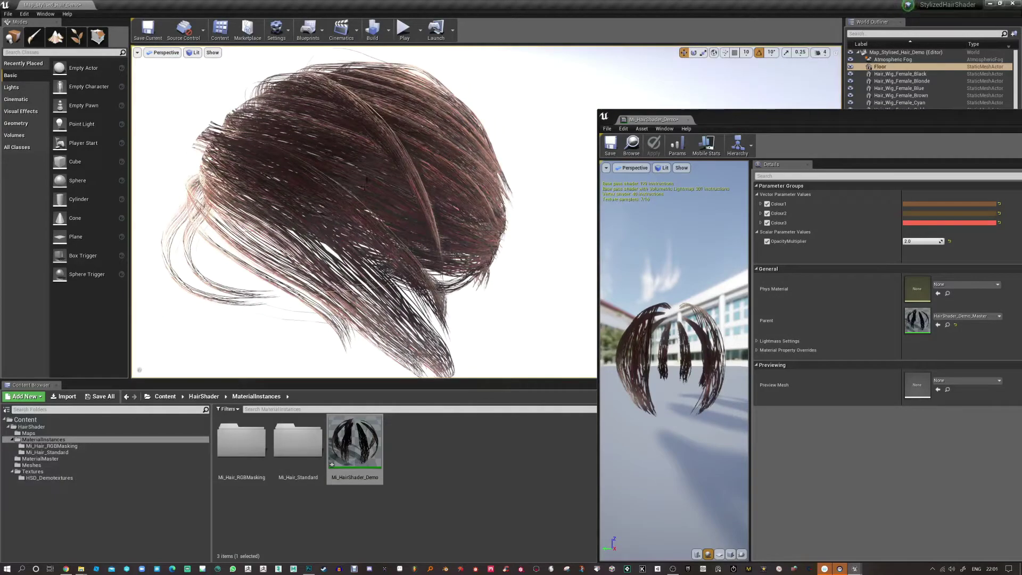
{"action": "left_click_drag", "start_coordinate": [365, 186], "coordinate": [396, 164], "text": "alt"}
{"action": "left_click_drag", "start_coordinate": [848, 123], "coordinate": [844, 113]}
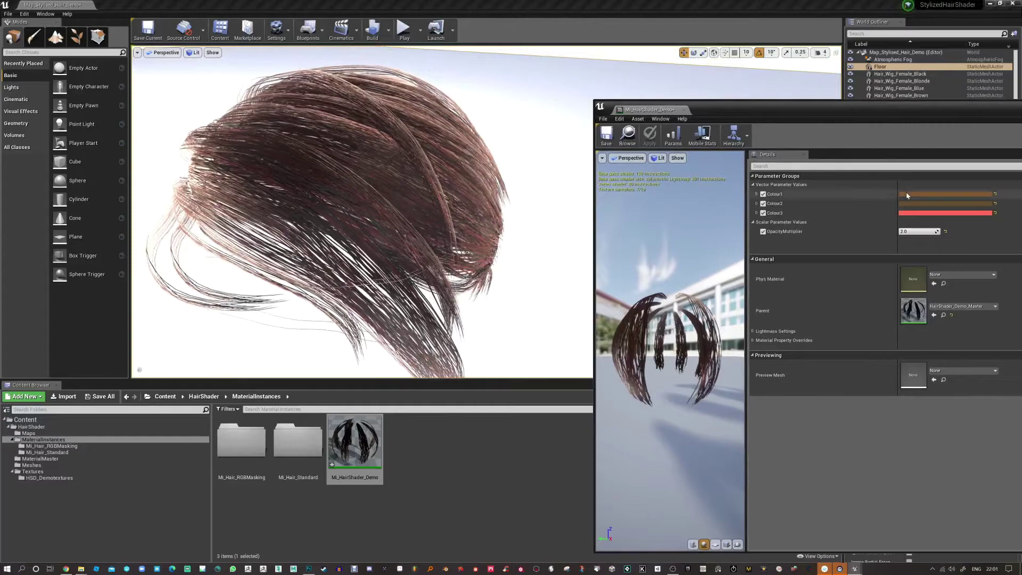
{"action": "left_click", "coordinate": [906, 196]}
{"action": "left_click_drag", "start_coordinate": [851, 295], "coordinate": [850, 295]}
{"action": "mouse_move", "coordinate": [813, 260]}
{"action": "left_mouse_down"}
{"action": "mouse_move", "coordinate": [764, 237]}
{"action": "mouse_move", "coordinate": [780, 253]}
{"action": "left_mouse_up"}
{"action": "mouse_move", "coordinate": [851, 294]}
{"action": "left_mouse_down"}
{"action": "mouse_move", "coordinate": [858, 254]}
{"action": "mouse_move", "coordinate": [846, 299]}
{"action": "left_mouse_up"}
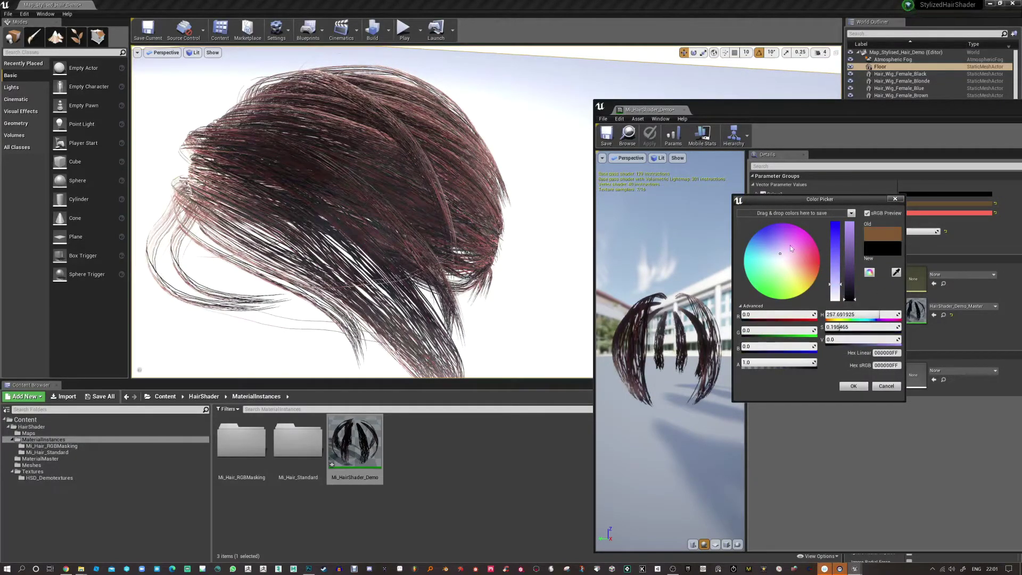
{"action": "left_click", "coordinate": [853, 386]}
- Set the instance's Colour2 to a dark golden yellow, keeping the coral red of Colour3
{"action": "left_click", "coordinate": [931, 203]}
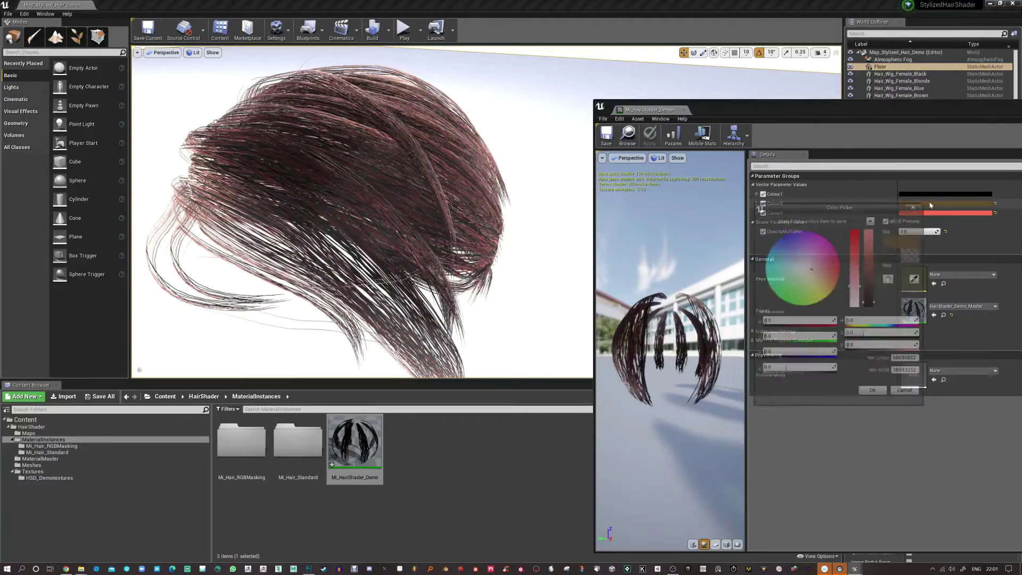
{"action": "left_click_drag", "start_coordinate": [872, 280], "coordinate": [858, 232]}
{"action": "left_click_drag", "start_coordinate": [828, 294], "coordinate": [835, 293]}
{"action": "mouse_move", "coordinate": [873, 254]}
{"action": "left_mouse_down"}
{"action": "mouse_move", "coordinate": [873, 279]}
{"action": "mouse_move", "coordinate": [838, 289]}
{"action": "left_mouse_up"}
{"action": "left_click", "coordinate": [875, 395]}
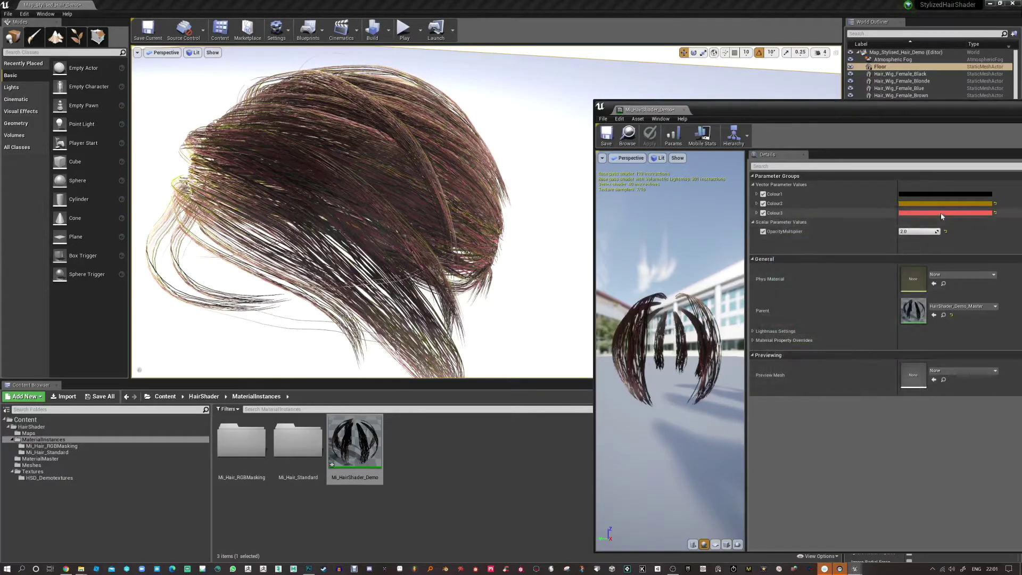
{"action": "left_click", "coordinate": [941, 215]}
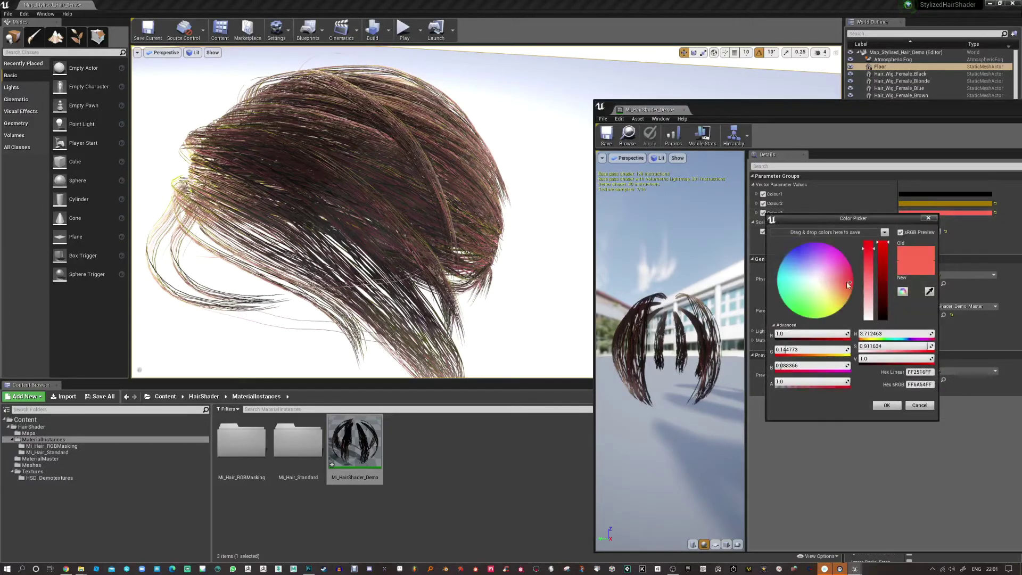
{"action": "left_click", "coordinate": [887, 407]}
- Open the parent HairShader_Demo_Master material, add a third Lerp node and connect the last Lerp's output to its A input
{"action": "double_click", "coordinate": [904, 315]}
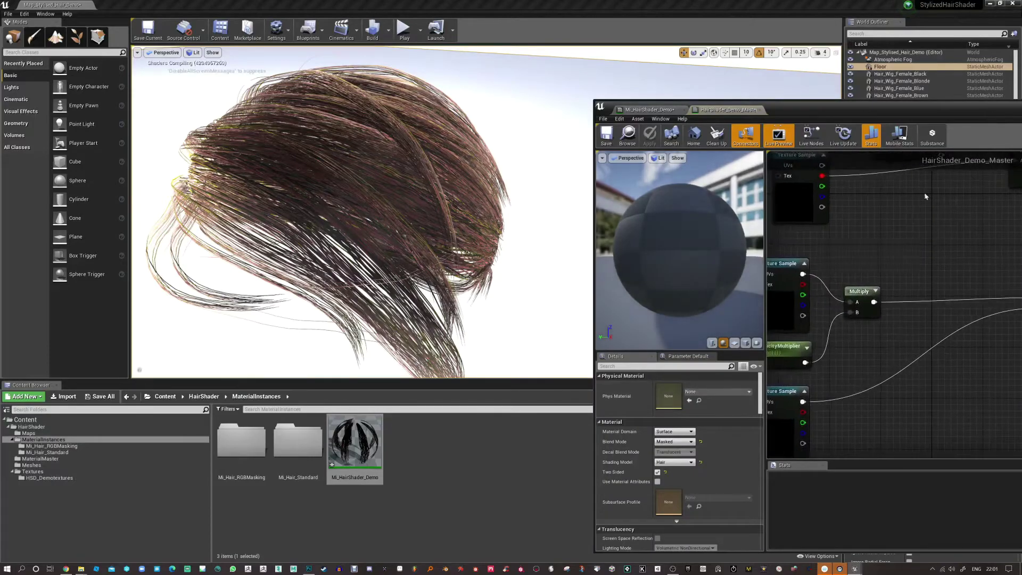
{"action": "scroll", "coordinate": [816, 273], "scroll_direction": "down", "scroll_amount": 7}
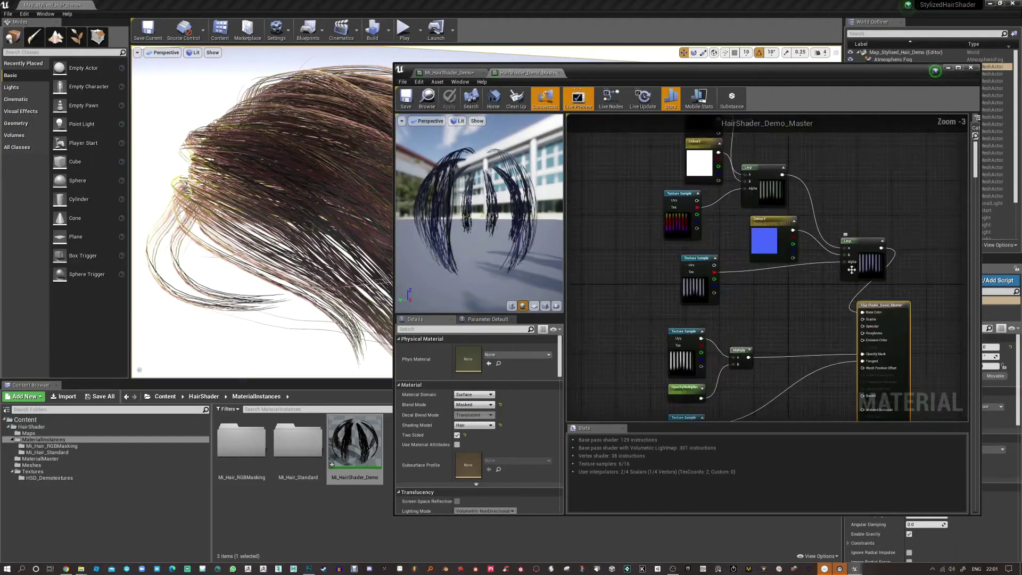
{"action": "left_click_drag", "start_coordinate": [817, 273], "coordinate": [855, 286]}
{"action": "left_click", "coordinate": [727, 259]}
{"action": "scroll", "coordinate": [728, 224], "scroll_direction": "up", "scroll_amount": 6}
{"action": "left_click", "coordinate": [736, 219]}
{"action": "key", "text": "ctrl+w"}
{"action": "left_click_drag", "start_coordinate": [771, 227], "coordinate": [824, 290]}
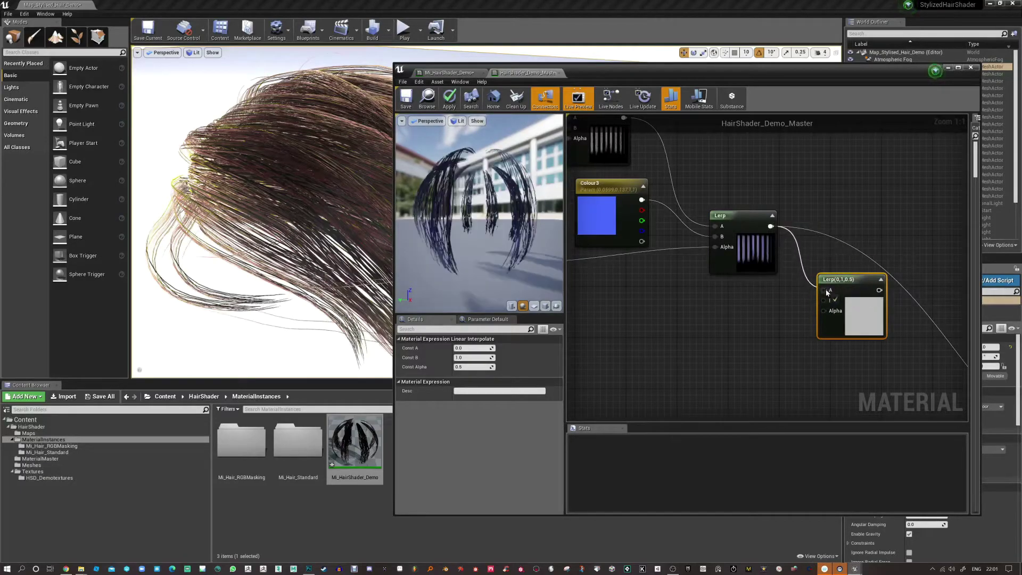
- Connect the ID texture's green channel to the new Lerp's Alpha input
{"action": "scroll", "coordinate": [703, 349], "scroll_direction": "down", "scroll_amount": 1}
{"action": "right_click_drag", "start_coordinate": [704, 349], "coordinate": [775, 324]}
{"action": "left_click_drag", "start_coordinate": [615, 256], "coordinate": [820, 316]}
{"action": "left_click_drag", "start_coordinate": [880, 292], "coordinate": [879, 291]}
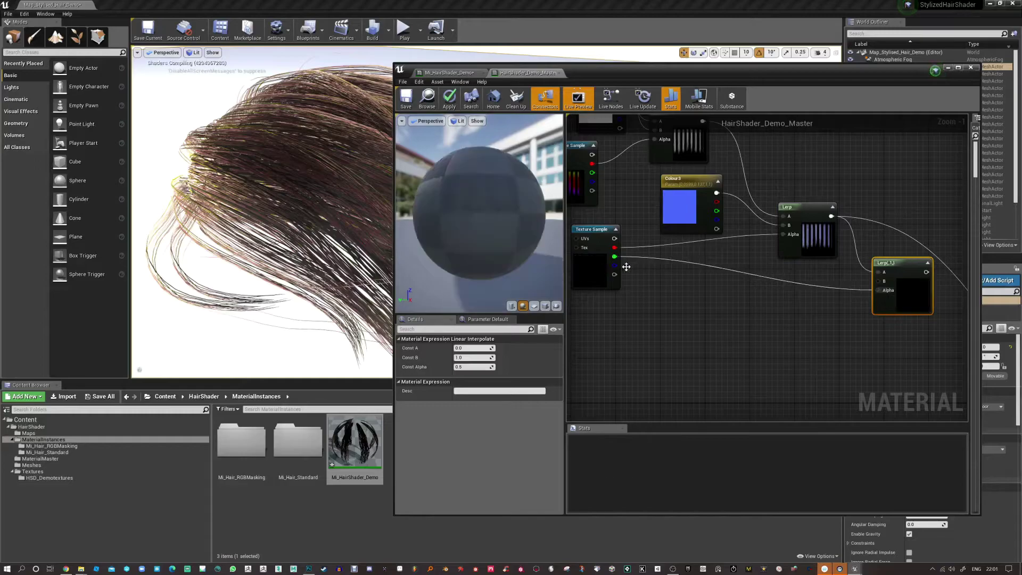
- Duplicate the Colour3 parameter, name the copy Colour 4 and connect it to the third Lerp's B input
{"action": "left_click", "coordinate": [679, 194]}
{"action": "key", "text": "ctrl+c"}
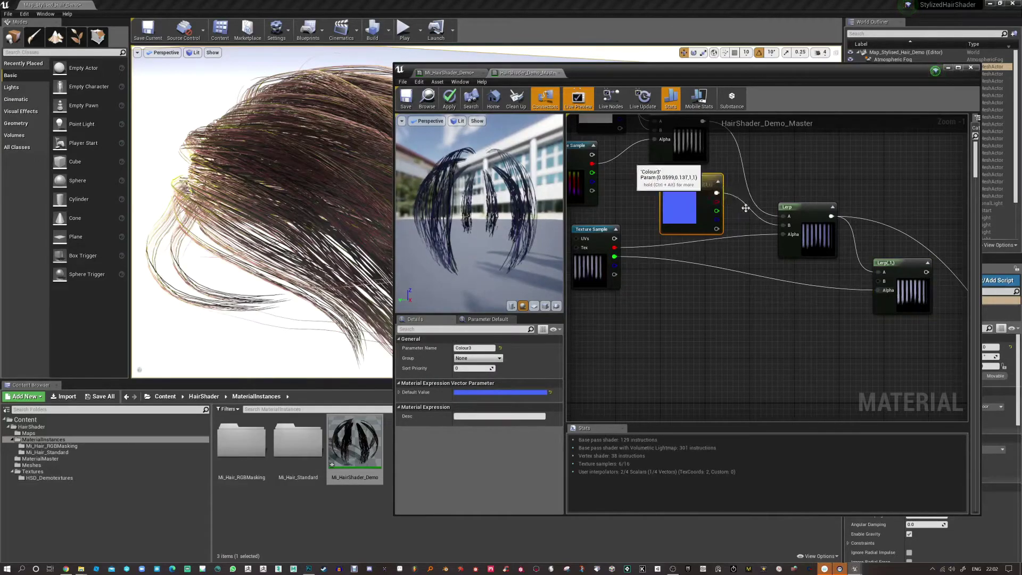
{"action": "key", "text": "ctrl+v"}
{"action": "left_click_drag", "start_coordinate": [741, 264], "coordinate": [713, 308]}
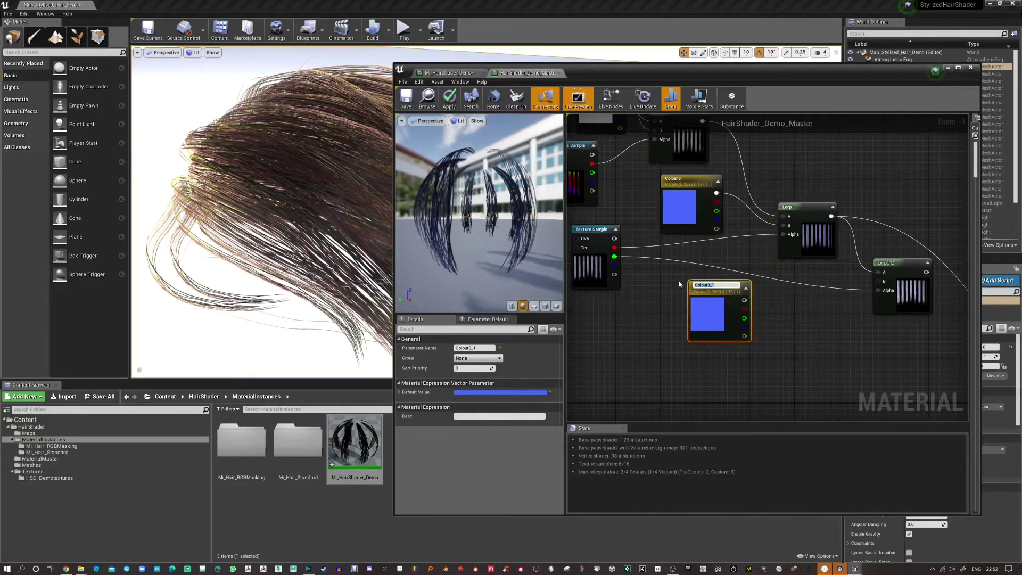
{"action": "type", "text": "4"}
{"action": "key", "text": "Return"}
{"action": "left_click_drag", "start_coordinate": [744, 299], "coordinate": [891, 331]}
- Add a fourth Lerp with the third Lerp feeding its A input and the ID texture's blue channel its Alpha
{"action": "scroll", "coordinate": [869, 329], "scroll_direction": "down", "scroll_amount": 2}
{"action": "left_click", "coordinate": [830, 287]}
{"action": "left_click", "coordinate": [861, 303]}
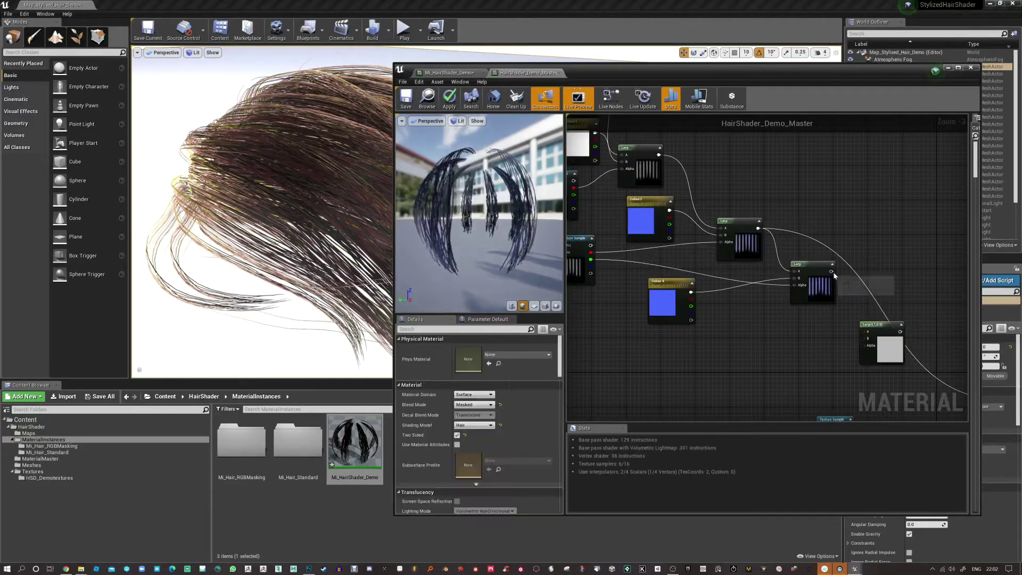
{"action": "left_click_drag", "start_coordinate": [831, 271], "coordinate": [862, 331]}
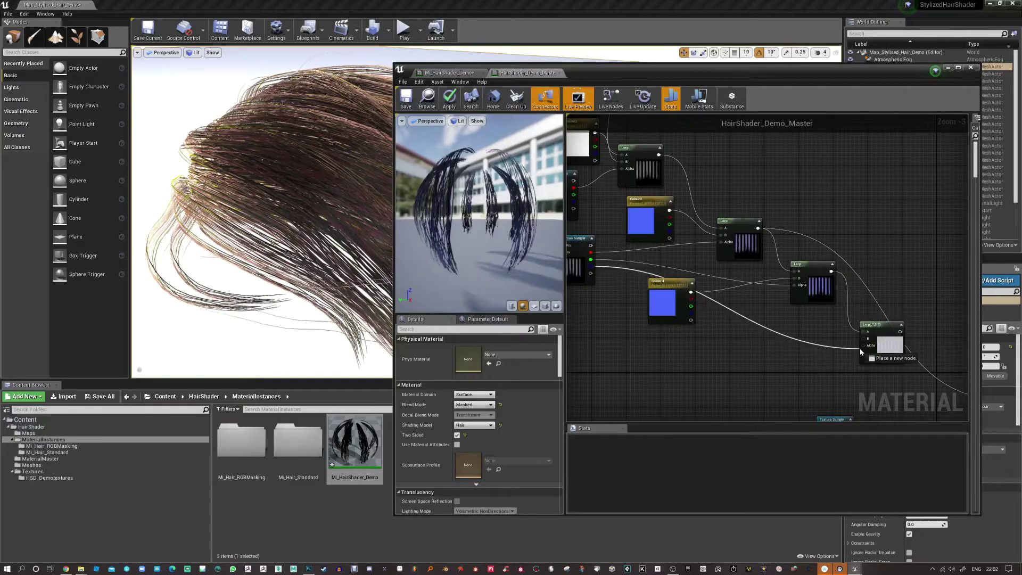
{"action": "right_click_drag", "start_coordinate": [862, 346], "coordinate": [828, 327]}
- Duplicate the Colour 4 parameter as Colour 5 and connect it to the fourth Lerp's B input
{"action": "left_click", "coordinate": [636, 267]}
{"action": "key", "text": "ctrl+w"}
{"action": "left_click_drag", "start_coordinate": [659, 273], "coordinate": [714, 317]}
{"action": "left_click", "coordinate": [481, 348]}
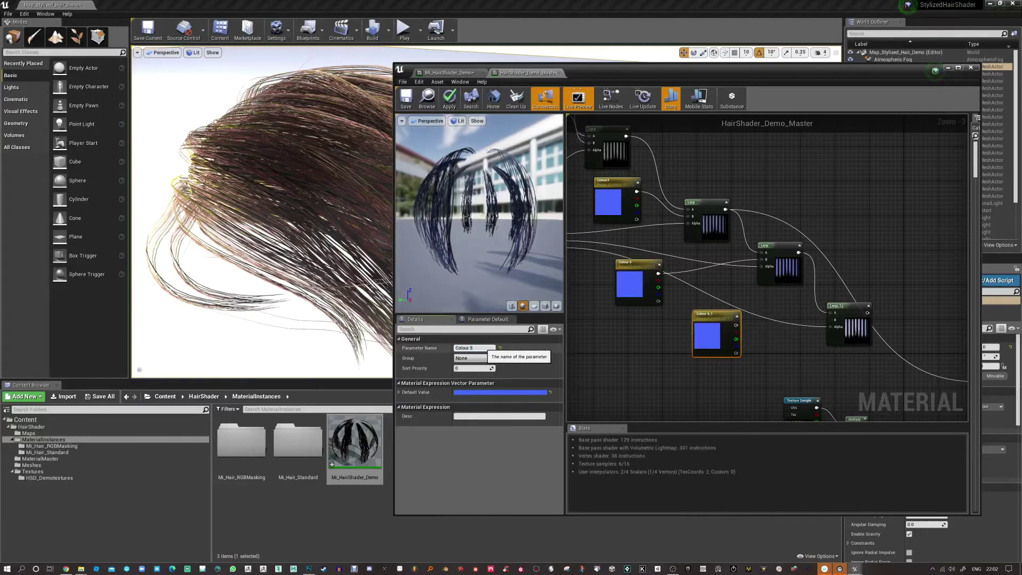
{"action": "key", "text": "Return"}
{"action": "left_click_drag", "start_coordinate": [736, 325], "coordinate": [831, 321]}
- Connect the fourth Lerp's output to the material's Base Color and apply the material
{"action": "right_click_drag", "start_coordinate": [889, 341], "coordinate": [744, 328]}
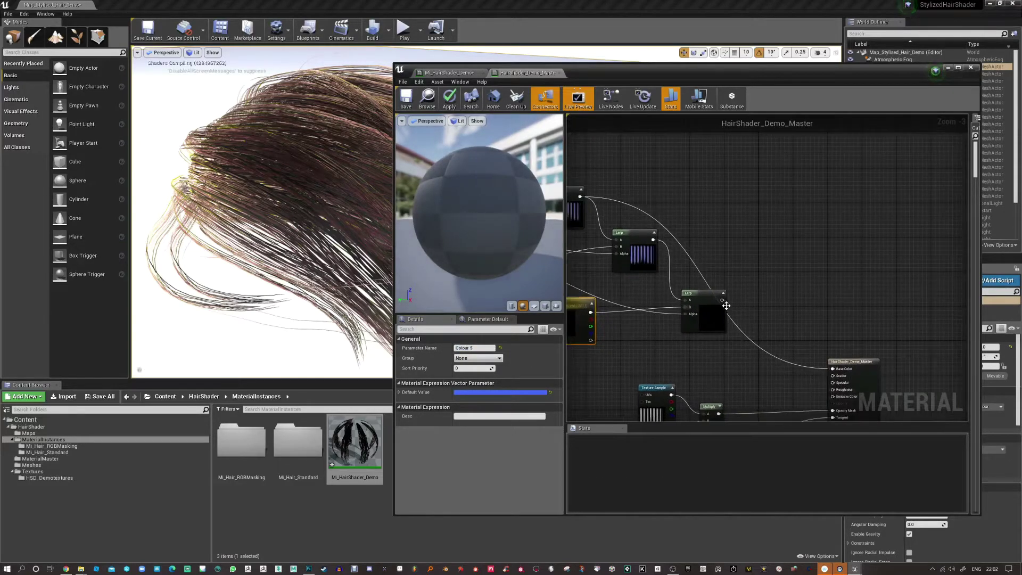
{"action": "left_click_drag", "start_coordinate": [723, 301], "coordinate": [833, 370]}
{"action": "right_click_drag", "start_coordinate": [753, 290], "coordinate": [882, 307]}
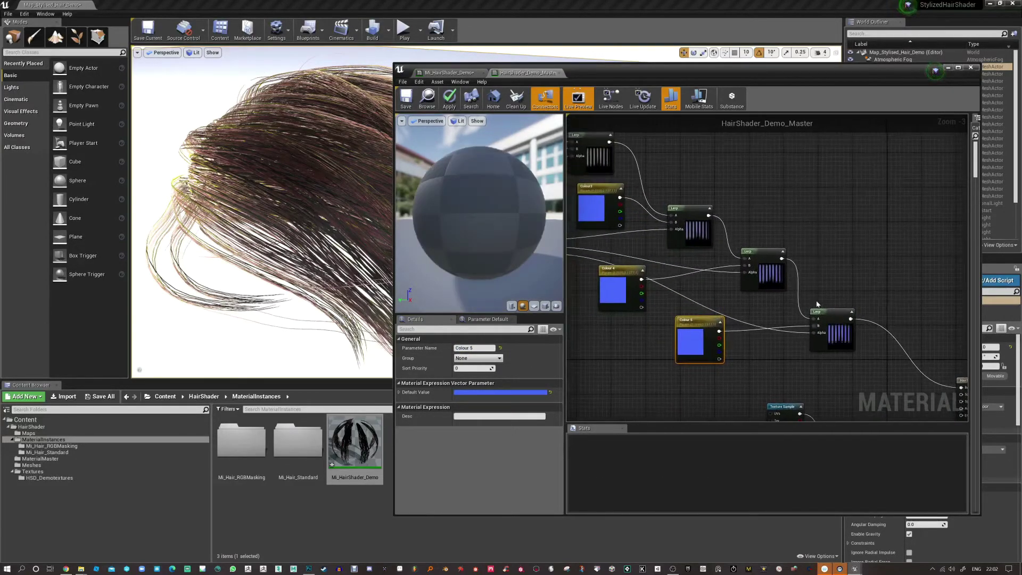
{"action": "right_click_drag", "start_coordinate": [685, 187], "coordinate": [812, 278]}
{"action": "left_click", "coordinate": [449, 98]}
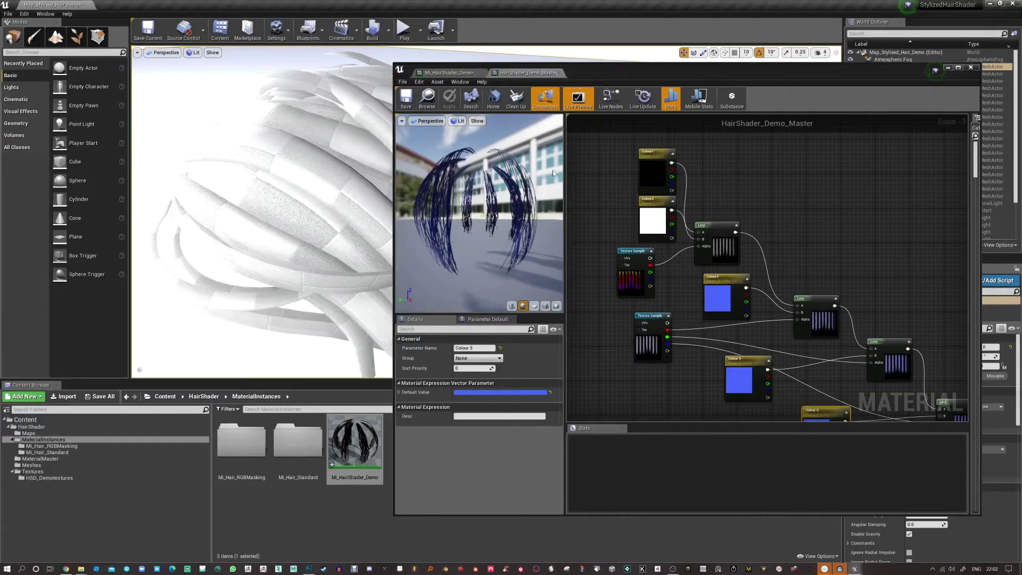
- Multiply Colour3's alpha by the ID texture's red channel and feed the product into the second Lerp's Alpha
{"action": "right_click_drag", "start_coordinate": [723, 308], "coordinate": [707, 225]}
{"action": "right_click_drag", "start_coordinate": [902, 356], "coordinate": [798, 321]}
{"action": "scroll", "coordinate": [809, 300], "scroll_direction": "up", "scroll_amount": 2}
{"action": "right_click_drag", "start_coordinate": [625, 272], "coordinate": [732, 336]}
{"action": "left_click_drag", "start_coordinate": [733, 281], "coordinate": [734, 302]}
{"action": "scroll", "coordinate": [731, 176], "scroll_direction": "up", "scroll_amount": 1}
{"action": "left_click_drag", "start_coordinate": [718, 177], "coordinate": [691, 167]}
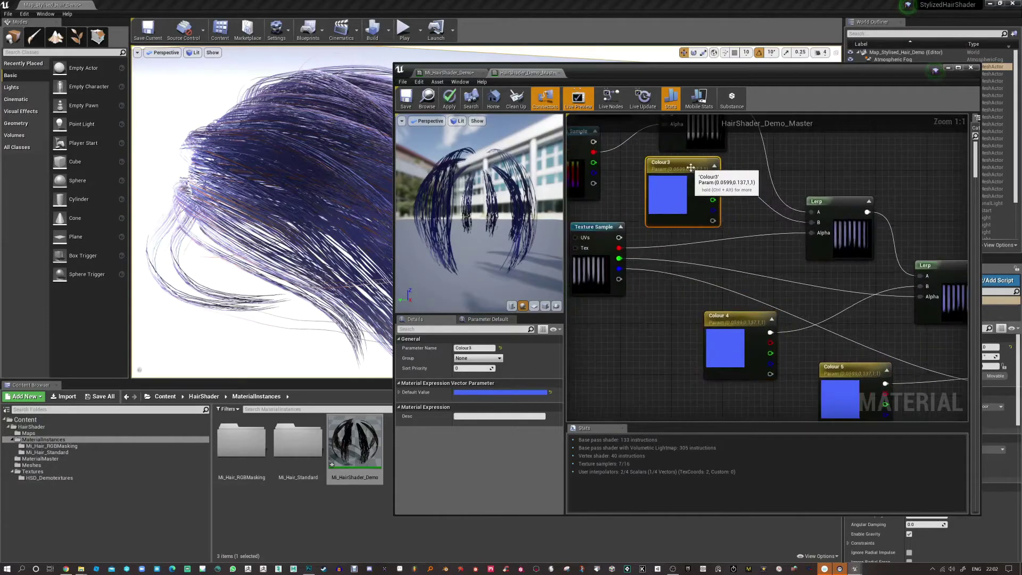
{"action": "right_click_drag", "start_coordinate": [745, 219], "coordinate": [767, 260]}
{"action": "key", "text": "m"}
{"action": "left_click", "coordinate": [765, 260]}
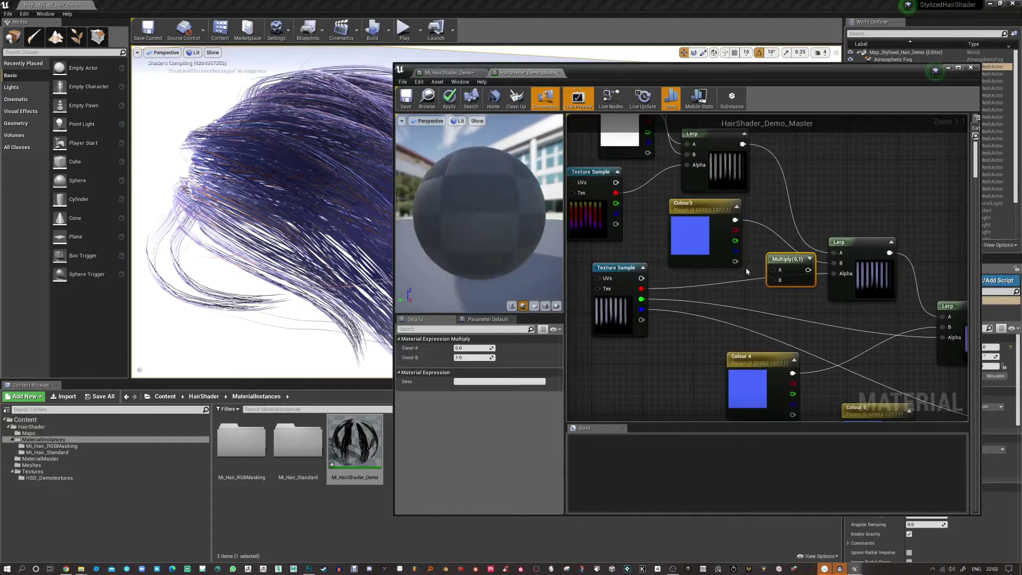
{"action": "left_click_drag", "start_coordinate": [773, 275], "coordinate": [772, 270]}
{"action": "left_click_drag", "start_coordinate": [641, 288], "coordinate": [834, 274]}
- Multiply Colour 4's alpha by the ID texture's green channel and feed the product into the third Lerp's Alpha
{"action": "right_click_drag", "start_coordinate": [843, 329], "coordinate": [762, 279]}
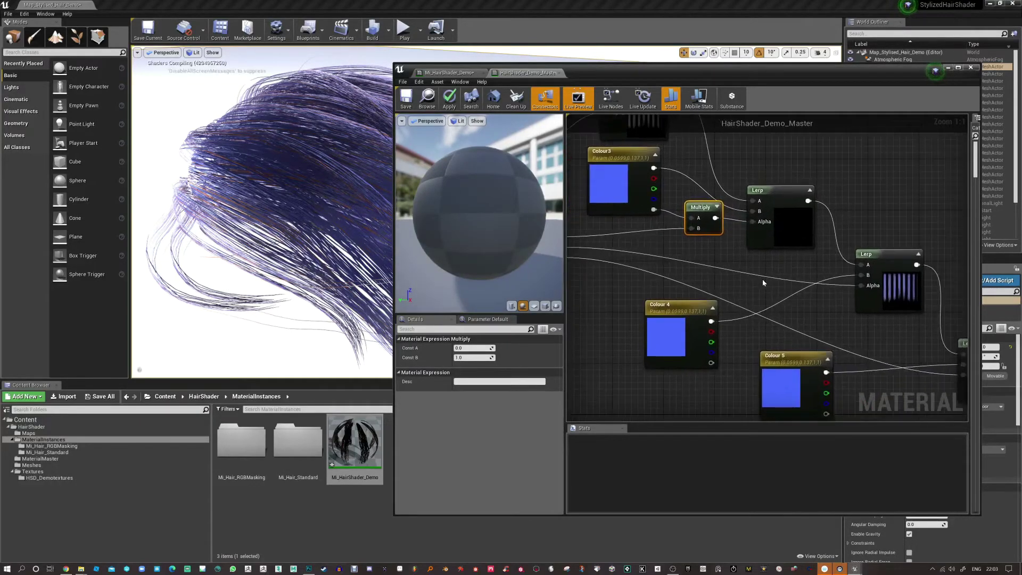
{"action": "left_click", "coordinate": [763, 306]}
{"action": "key", "text": "m"}
{"action": "left_click", "coordinate": [763, 306]}
{"action": "left_click_drag", "start_coordinate": [687, 308], "coordinate": [674, 275]}
{"action": "left_click_drag", "start_coordinate": [770, 303], "coordinate": [748, 321]}
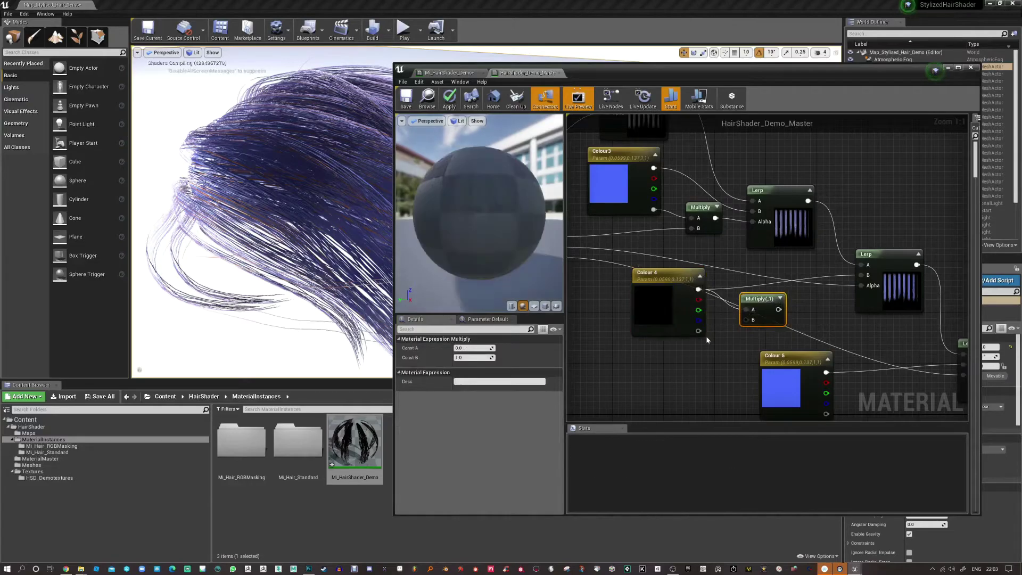
{"action": "left_click", "coordinate": [687, 296]}
{"action": "scroll", "coordinate": [713, 306], "scroll_direction": "down", "scroll_amount": 2}
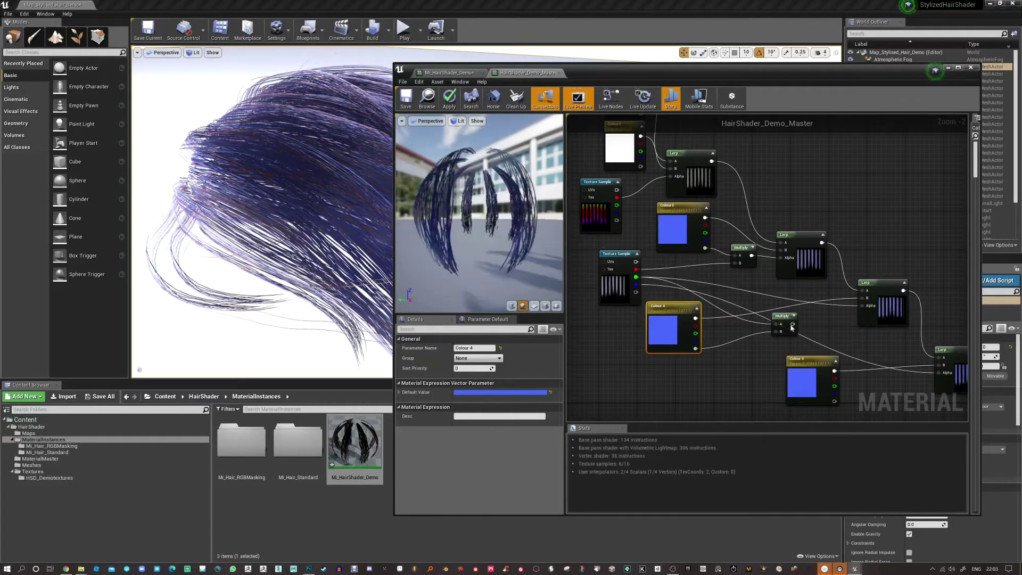
{"action": "left_click_drag", "start_coordinate": [788, 320], "coordinate": [862, 306]}
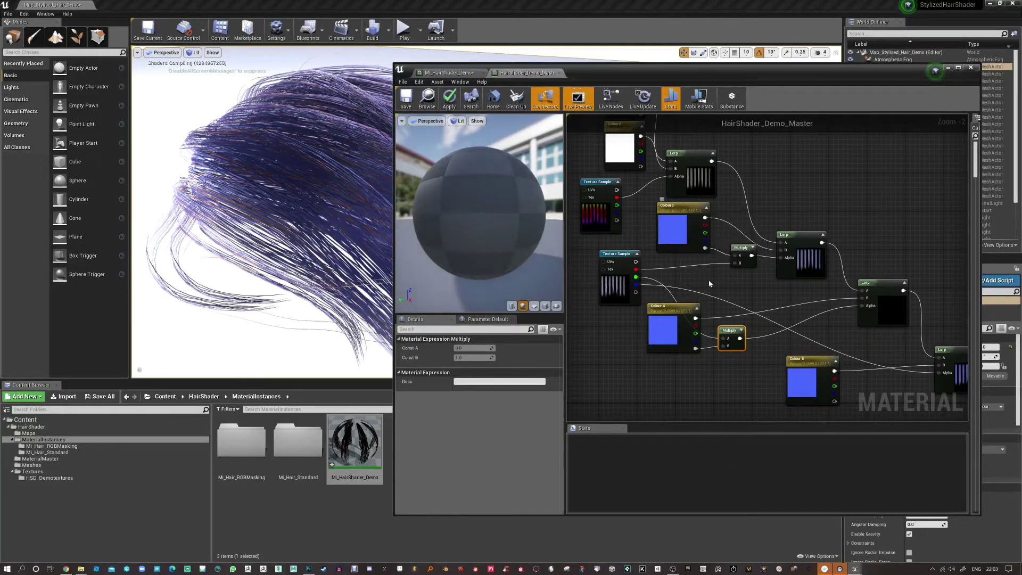
- Multiply Colour 5's alpha by the ID texture's blue channel and feed the product into the fourth Lerp's Alpha
{"action": "right_click_drag", "start_coordinate": [772, 297], "coordinate": [751, 286]}
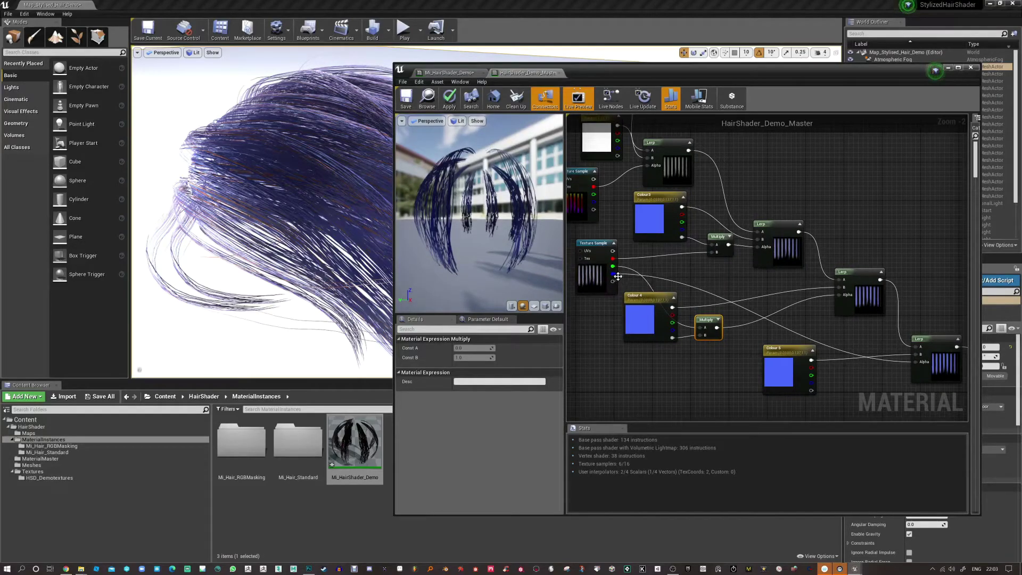
{"action": "key", "text": "m"}
{"action": "left_click", "coordinate": [791, 315]}
{"action": "left_click_drag", "start_coordinate": [613, 271], "coordinate": [797, 327]}
{"action": "left_click_drag", "start_coordinate": [802, 320], "coordinate": [850, 355]}
{"action": "left_click_drag", "start_coordinate": [811, 391], "coordinate": [844, 368]}
- Reposition the Colour 4 node beneath the ID texture sample and apply the material
{"action": "scroll", "coordinate": [710, 294], "scroll_direction": "down", "scroll_amount": 2}
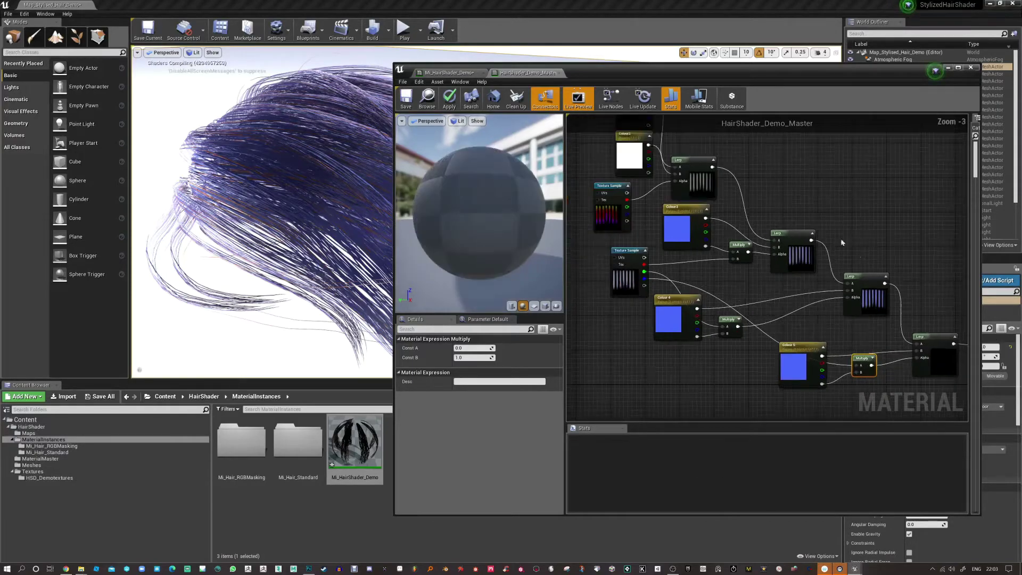
{"action": "left_click_drag", "start_coordinate": [710, 294], "coordinate": [681, 300]}
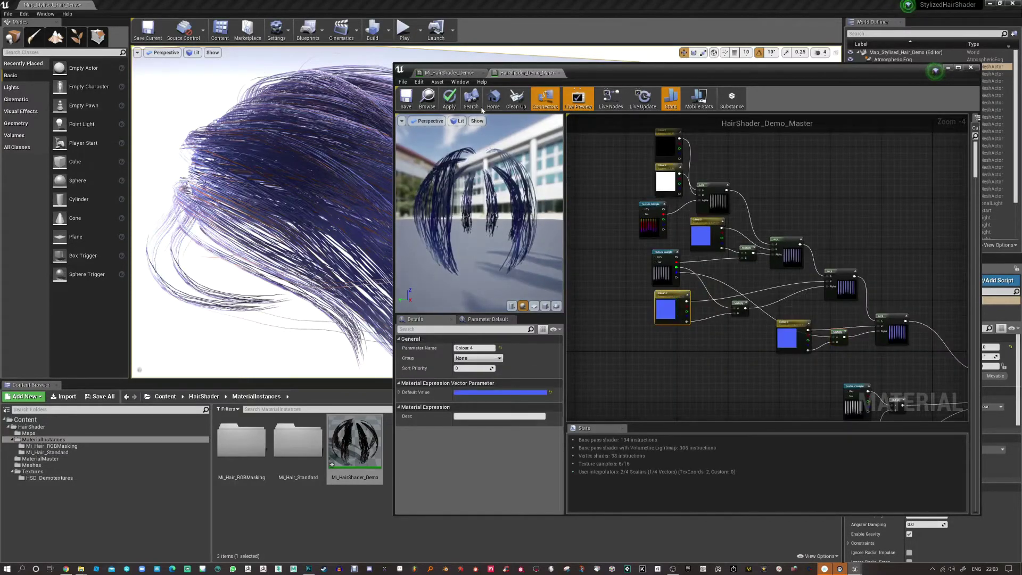
{"action": "left_click", "coordinate": [450, 100]}
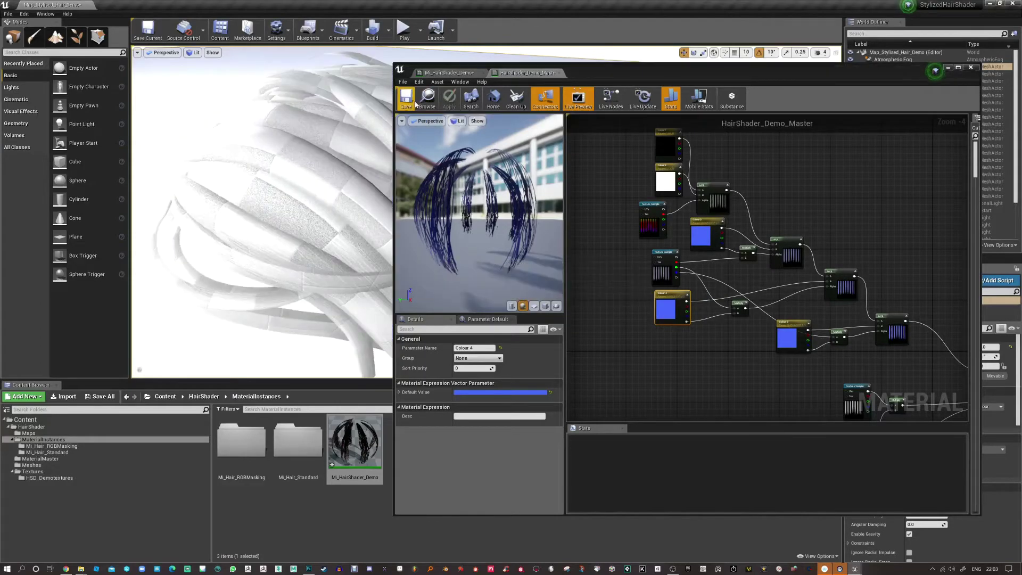
- Switch to the Mi_HairShader_Demo instance and enable its Colour 4 and Colour 5 overrides
{"action": "left_click", "coordinate": [448, 72]}
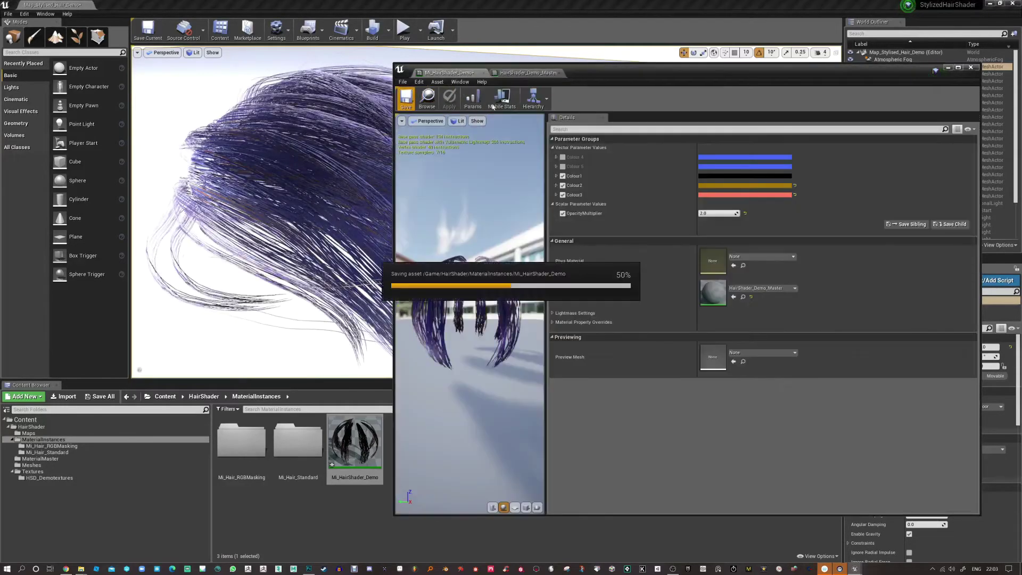
{"action": "left_click_drag", "start_coordinate": [669, 82], "coordinate": [755, 94]}
{"action": "left_click", "coordinate": [647, 179]}
{"action": "left_click", "coordinate": [647, 169]}
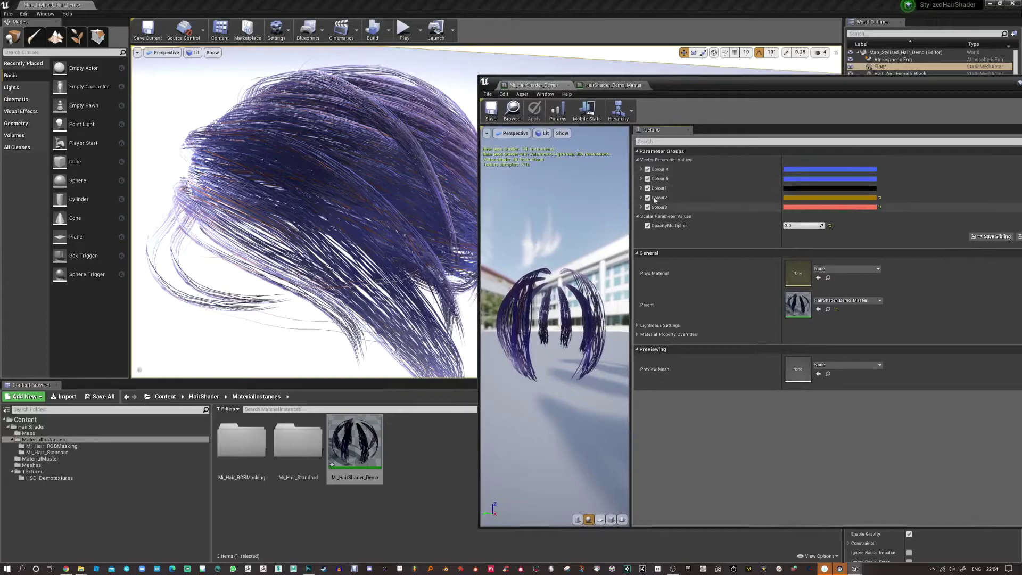
- In the master material, rename the first three colour parameters to Colour 1, Colour 2 and Colour 3, and apply the changes
{"action": "left_click", "coordinate": [598, 85]}
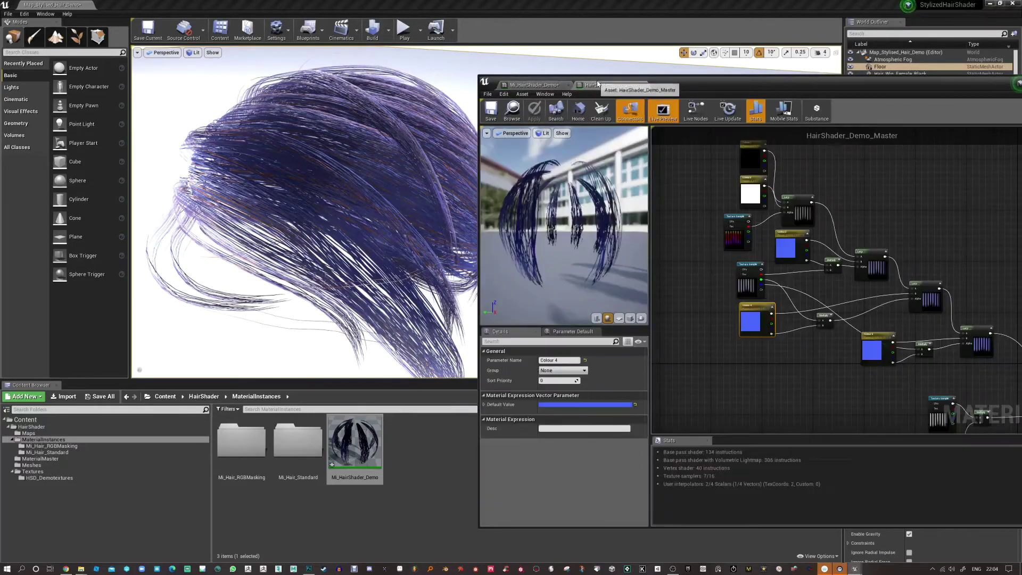
{"action": "left_click", "coordinate": [792, 368]}
{"action": "right_click_drag", "start_coordinate": [780, 214], "coordinate": [801, 301]}
{"action": "scroll", "coordinate": [801, 301], "scroll_direction": "up", "scroll_amount": 2}
{"action": "left_click", "coordinate": [761, 234]}
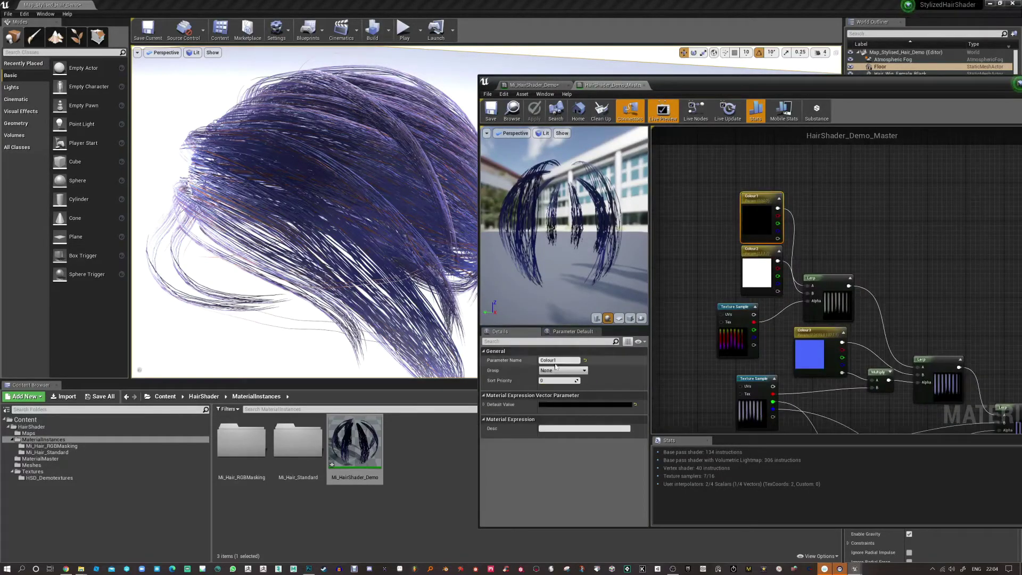
{"action": "left_click", "coordinate": [760, 249]}
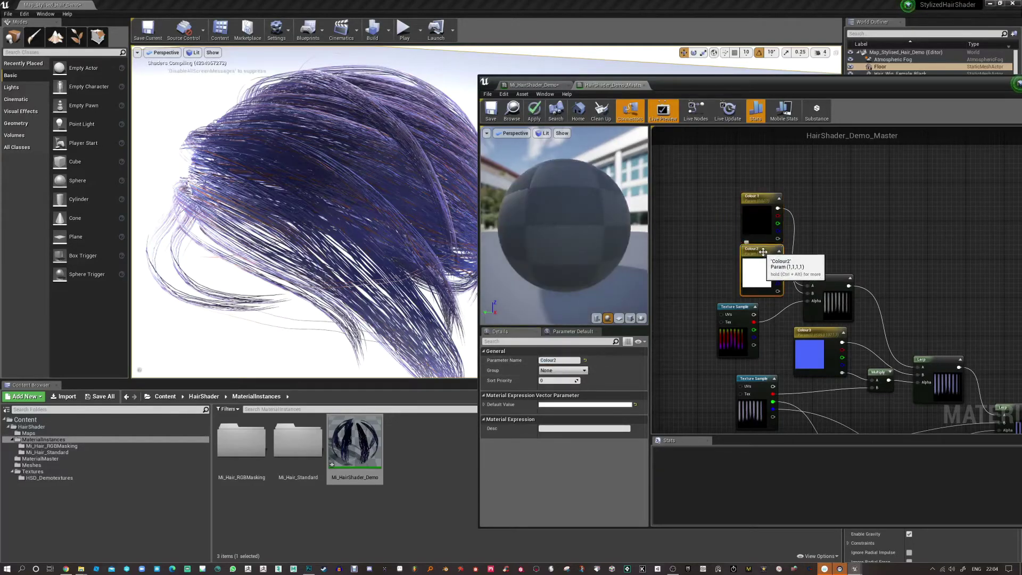
{"action": "left_click", "coordinate": [554, 361]}
{"action": "left_click", "coordinate": [554, 361]}
{"action": "left_click", "coordinate": [806, 333]}
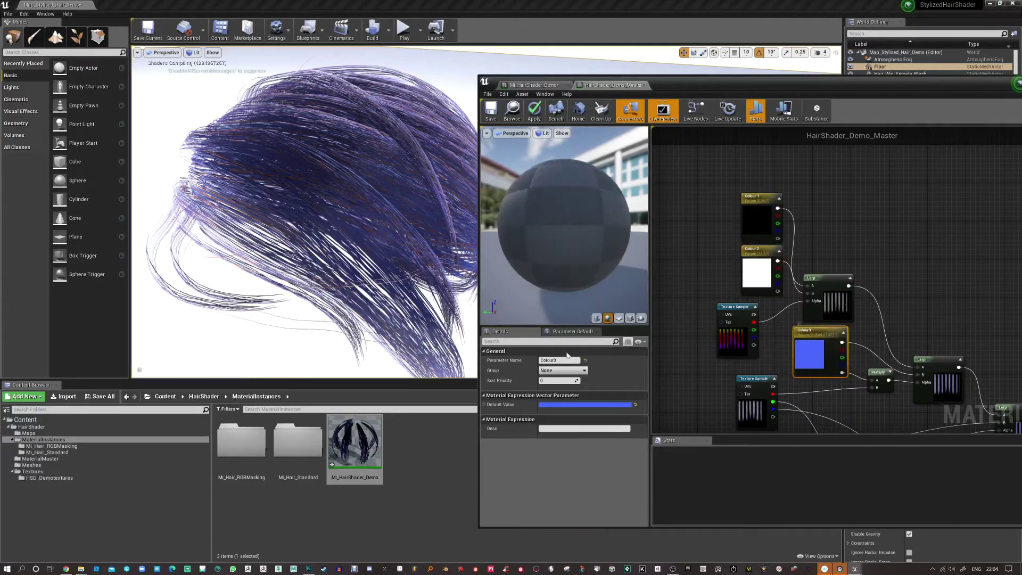
{"action": "left_click", "coordinate": [554, 361]}
{"action": "left_click", "coordinate": [712, 359]}
{"action": "scroll", "coordinate": [798, 373], "scroll_direction": "down", "scroll_amount": 1}
{"action": "right_click_drag", "start_coordinate": [799, 373], "coordinate": [764, 265]}
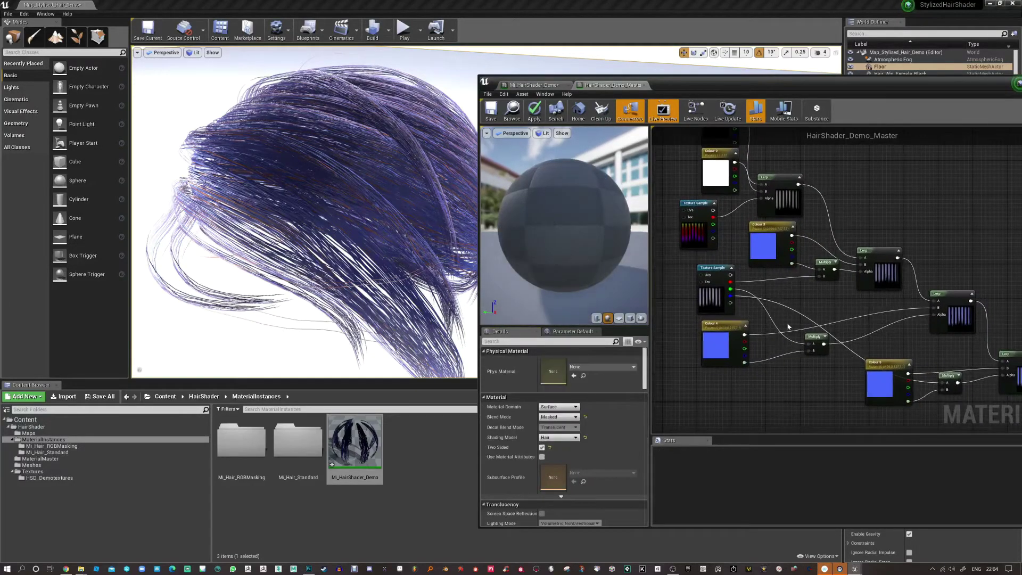
{"action": "left_click", "coordinate": [534, 115]}
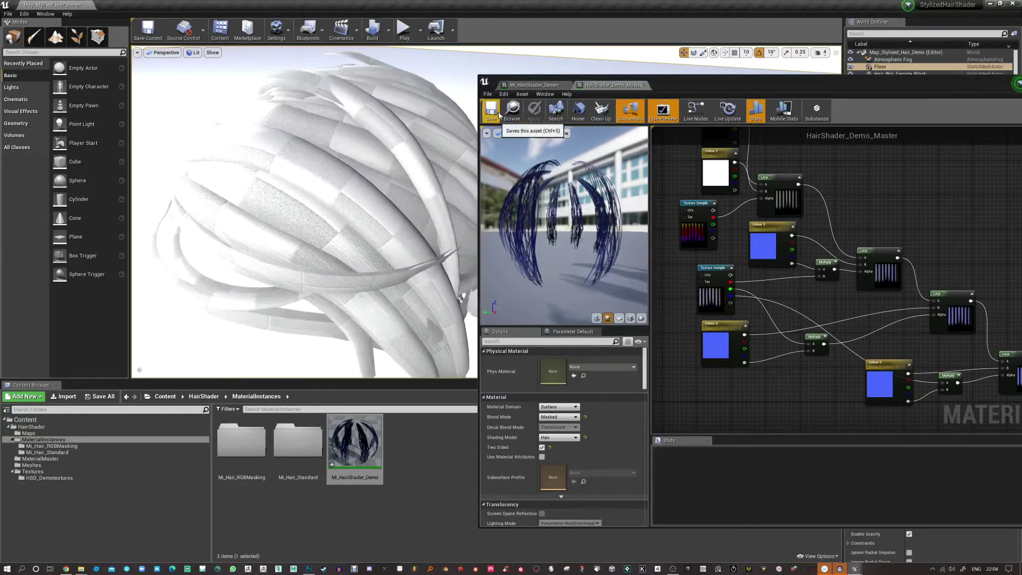
- Return to the material instance and set Colour 2 to a dark brown, keeping Colour 1 black
{"action": "left_click", "coordinate": [532, 85]}
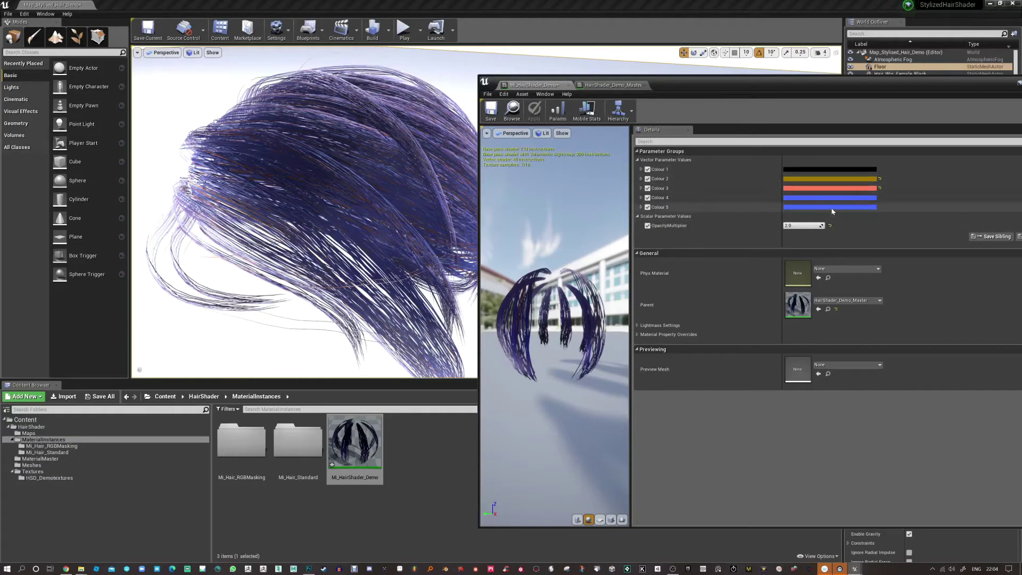
{"action": "left_click", "coordinate": [814, 170]}
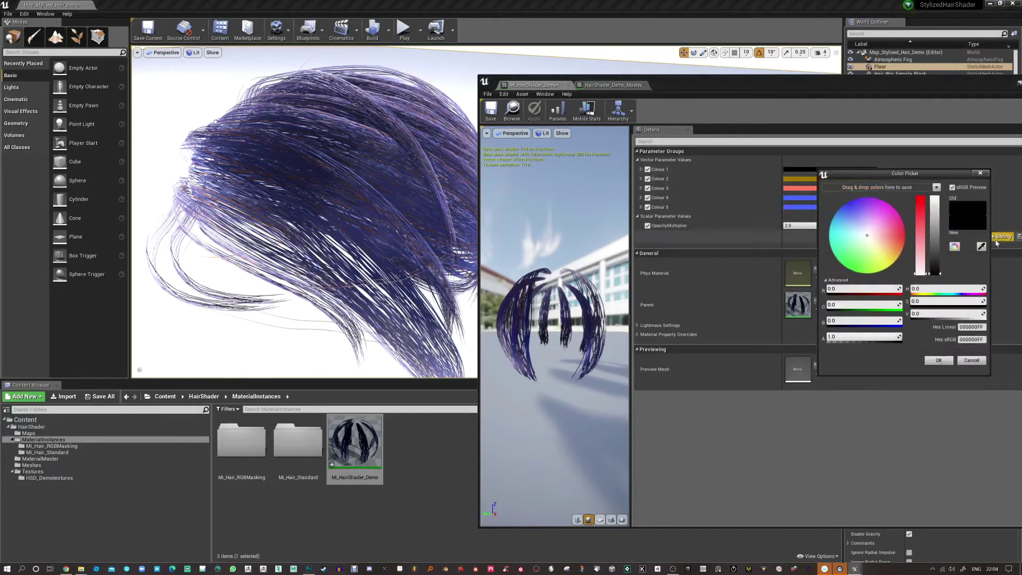
{"action": "left_click", "coordinate": [972, 358]}
{"action": "left_click", "coordinate": [810, 181]}
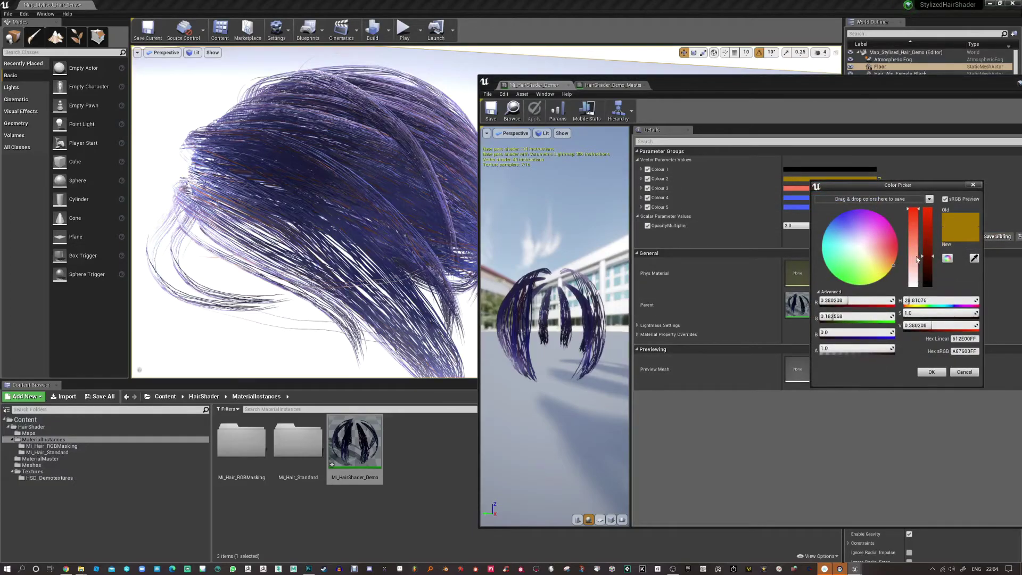
{"action": "left_click_drag", "start_coordinate": [927, 257], "coordinate": [893, 260]}
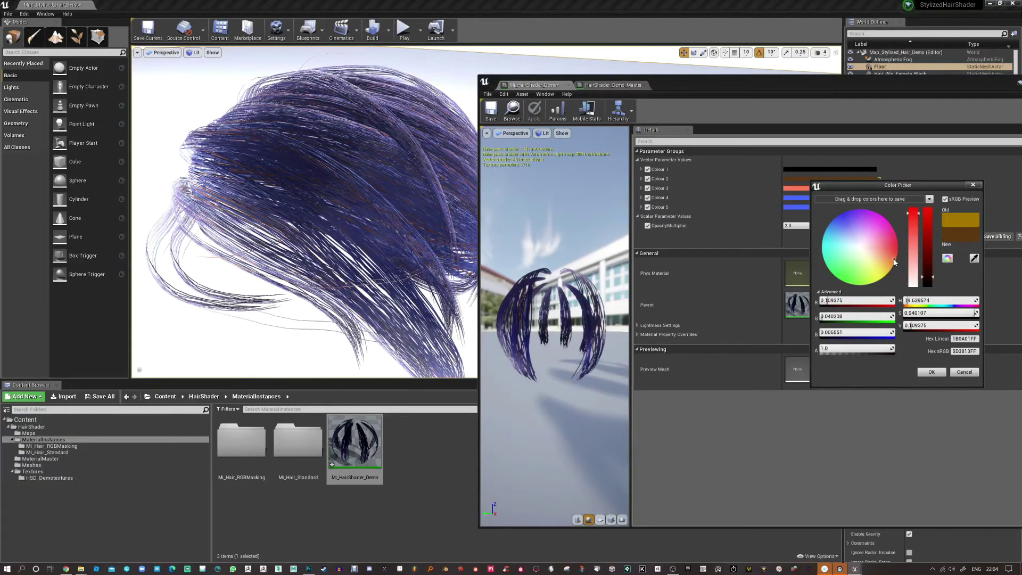
{"action": "left_click", "coordinate": [930, 372]}
- Set the instance's Colour 3 to a bright saturated red with a reduced alpha
{"action": "left_click", "coordinate": [809, 189]}
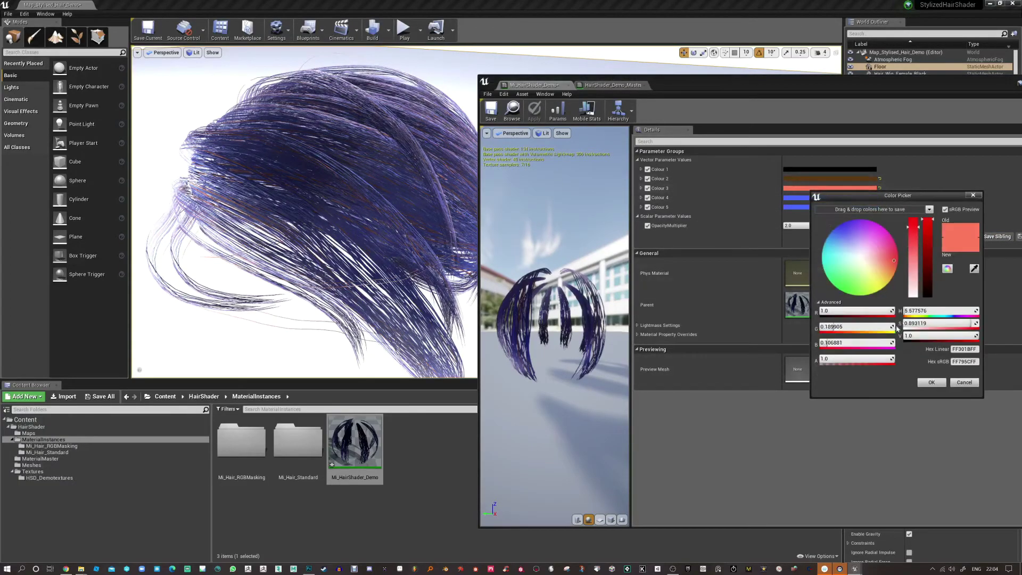
{"action": "mouse_move", "coordinate": [892, 359]}
{"action": "left_mouse_down"}
{"action": "mouse_move", "coordinate": [826, 359]}
{"action": "mouse_move", "coordinate": [892, 358]}
{"action": "left_mouse_up"}
{"action": "left_click", "coordinate": [898, 259]}
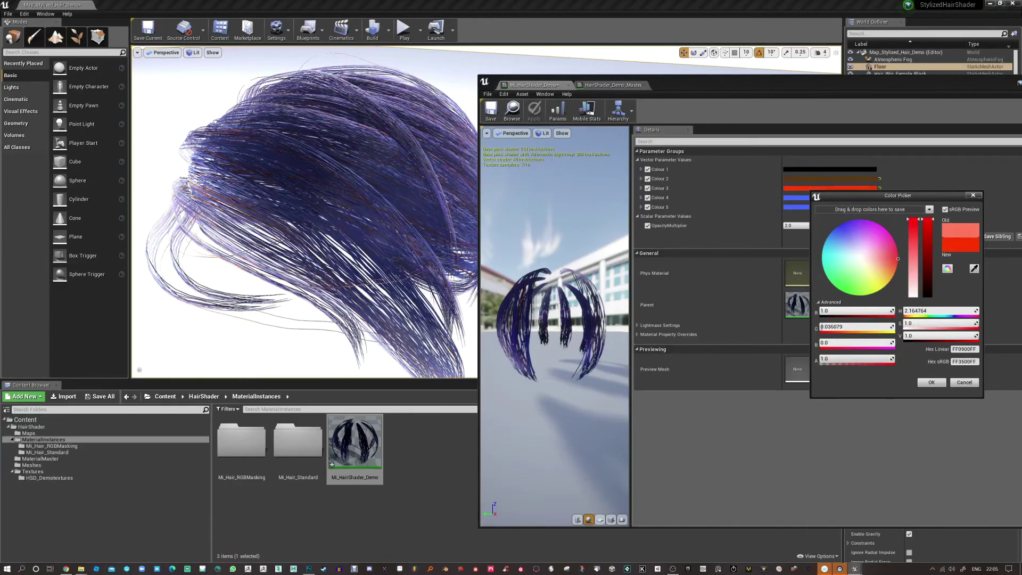
{"action": "left_click_drag", "start_coordinate": [822, 358], "coordinate": [844, 359]}
{"action": "left_click", "coordinate": [932, 382]}
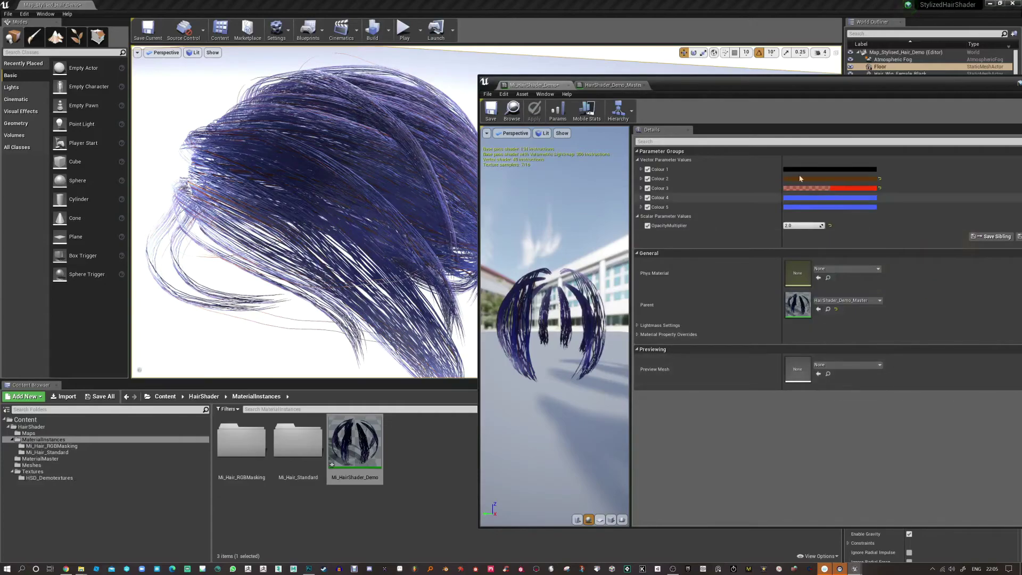
- Set the instance's Colour 4 to a bright yellow with an alpha of 0.375
{"action": "left_click", "coordinate": [825, 198]}
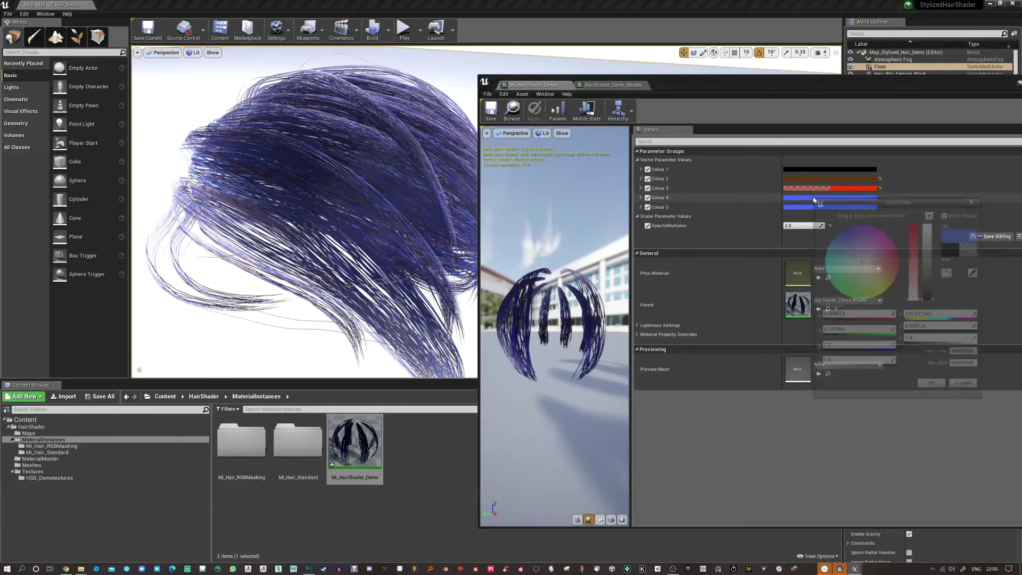
{"action": "left_click", "coordinate": [883, 292]}
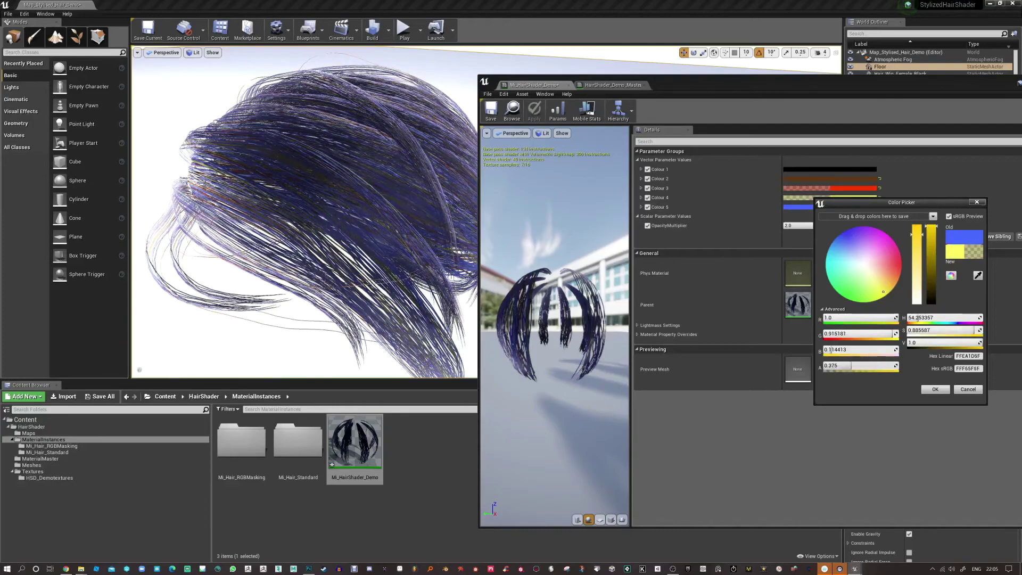
{"action": "left_click", "coordinate": [935, 389]}
- Set the instance's Colour 5 to a pale pink with an alpha of 0.275
{"action": "left_click", "coordinate": [858, 207]}
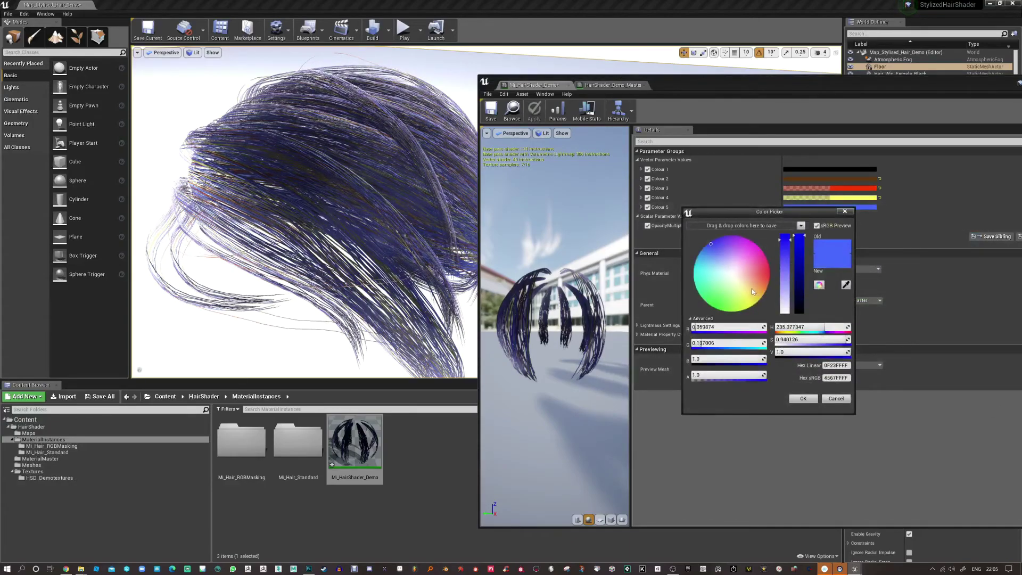
{"action": "left_click_drag", "start_coordinate": [752, 288], "coordinate": [758, 292]}
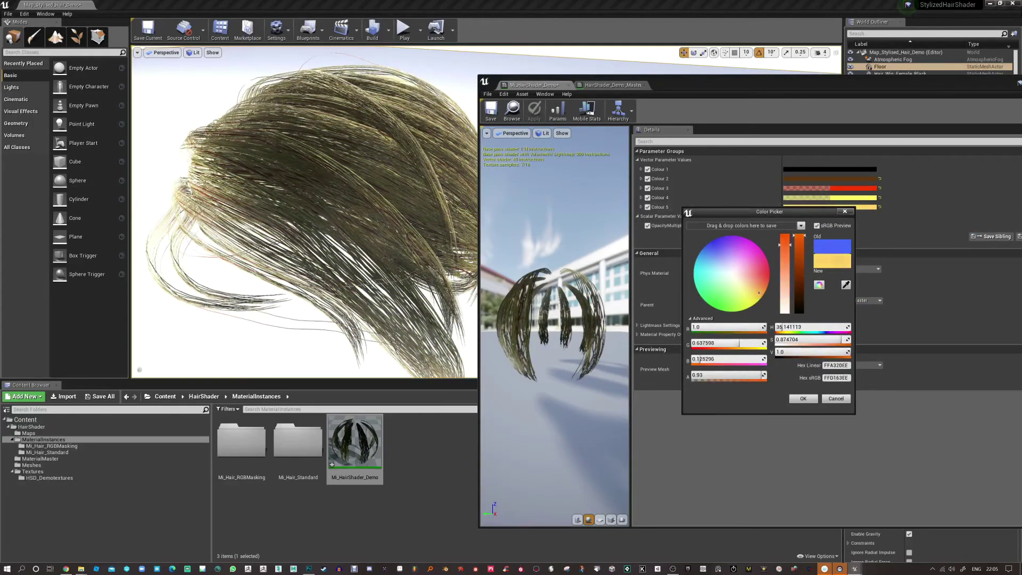
{"action": "left_click_drag", "start_coordinate": [761, 375], "coordinate": [712, 375]}
{"action": "left_click_drag", "start_coordinate": [760, 290], "coordinate": [693, 237]}
{"action": "left_click", "coordinate": [742, 263]}
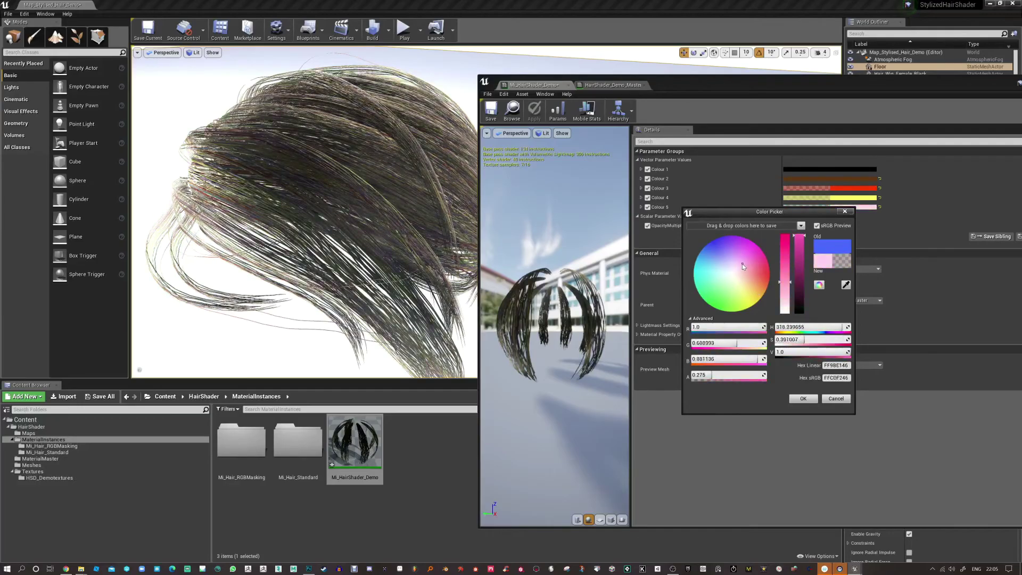
{"action": "left_click", "coordinate": [803, 398]}
- Examine the recoloured hair mesh in the level from several angles and distances, moving the instance editor aside for a clearer view
{"action": "left_click_drag", "start_coordinate": [380, 208], "coordinate": [309, 223], "text": "alt"}
{"action": "scroll", "coordinate": [380, 208], "scroll_direction": "down", "scroll_amount": 6}
{"action": "scroll", "coordinate": [380, 212], "scroll_direction": "up", "scroll_amount": 4}
{"action": "right_click_drag", "start_coordinate": [380, 212], "coordinate": [380, 212]}
{"action": "left_click_drag", "start_coordinate": [669, 82], "coordinate": [710, 81]}
{"action": "scroll", "coordinate": [471, 142], "scroll_direction": "up", "scroll_amount": 6}
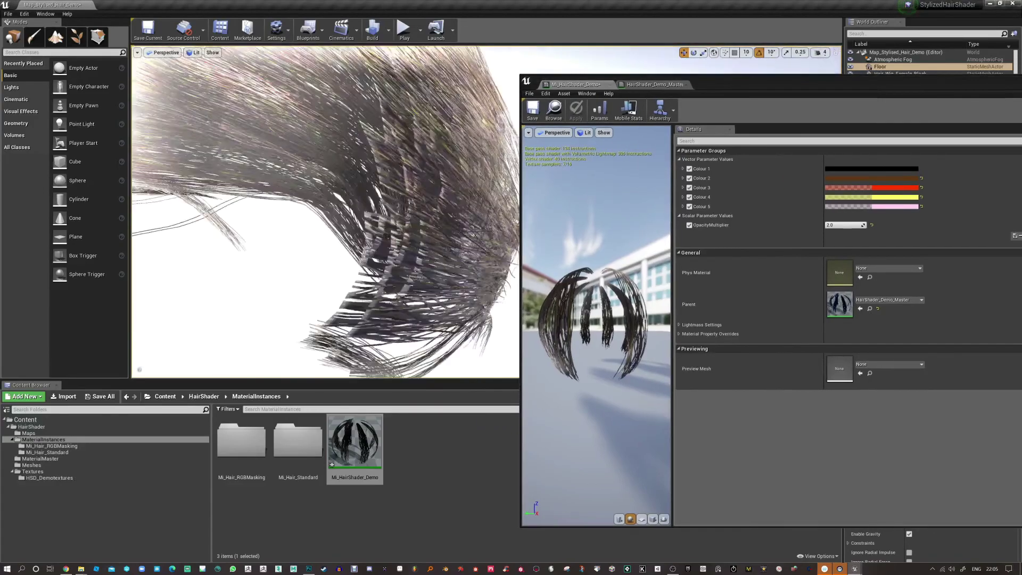
{"action": "scroll", "coordinate": [471, 141], "scroll_direction": "down", "scroll_amount": 3}
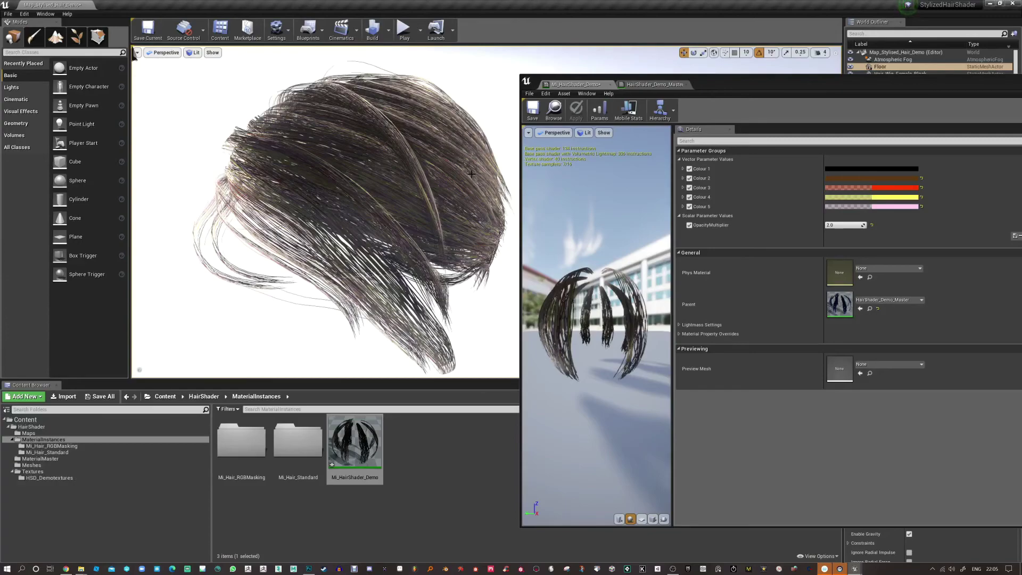
{"action": "left_click_drag", "start_coordinate": [844, 226], "coordinate": [844, 226]}
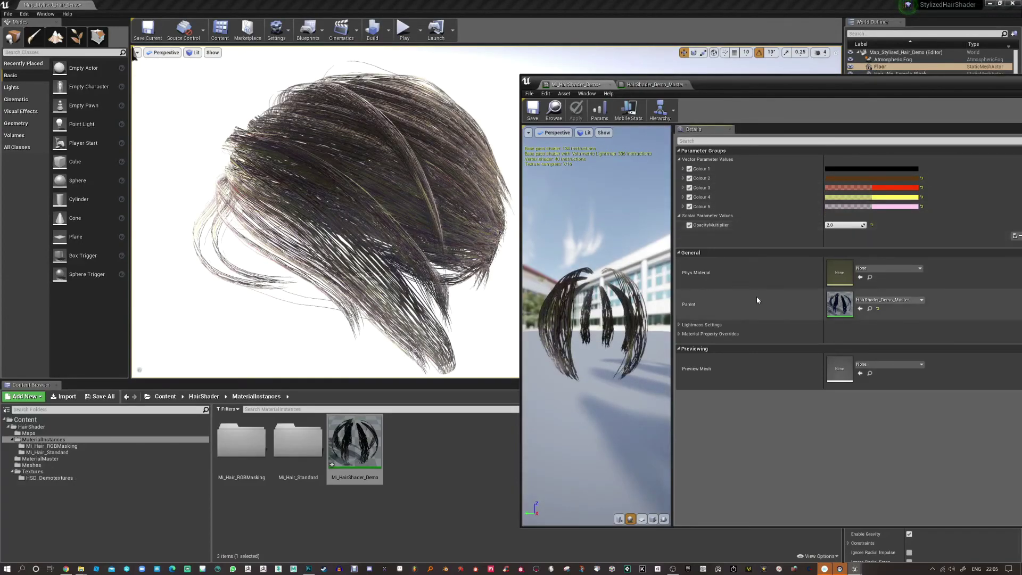
- Compare the demo hair with the finished sample hair meshes in the level
{"action": "scroll", "coordinate": [340, 261], "scroll_direction": "down", "scroll_amount": 6}
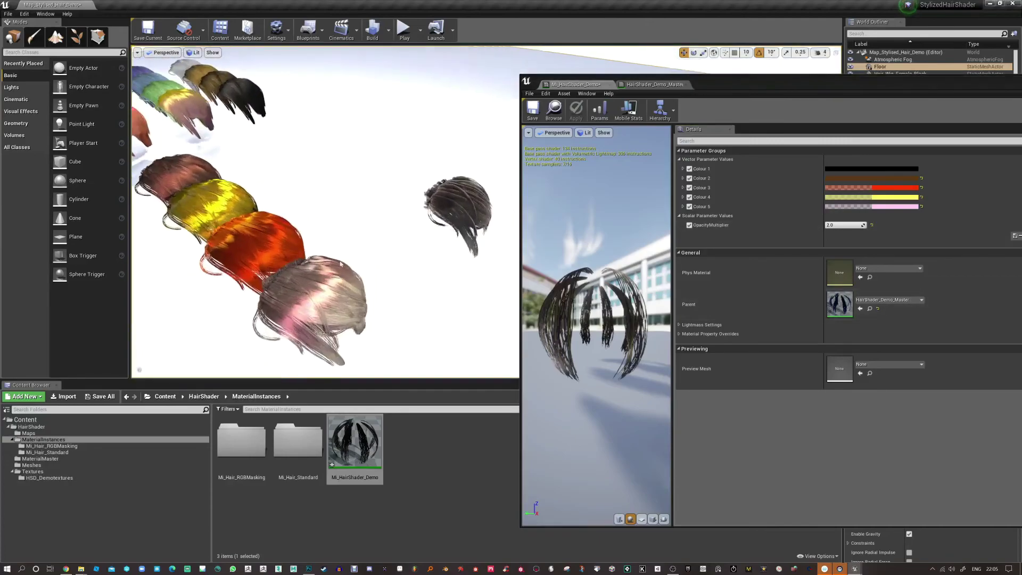
{"action": "left_click_drag", "start_coordinate": [419, 202], "coordinate": [469, 250], "text": "alt"}
{"action": "scroll", "coordinate": [450, 224], "scroll_direction": "up", "scroll_amount": 3}
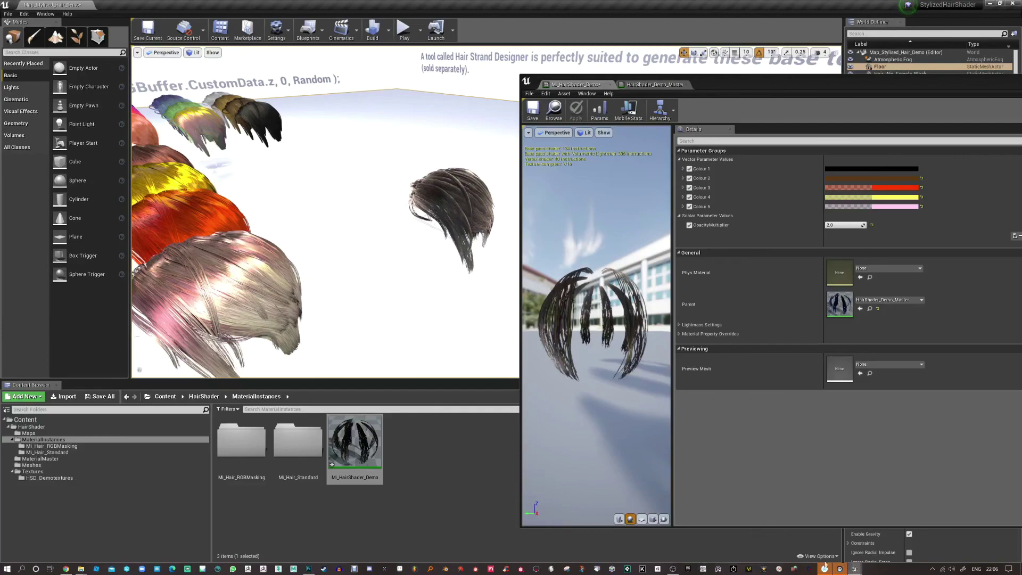